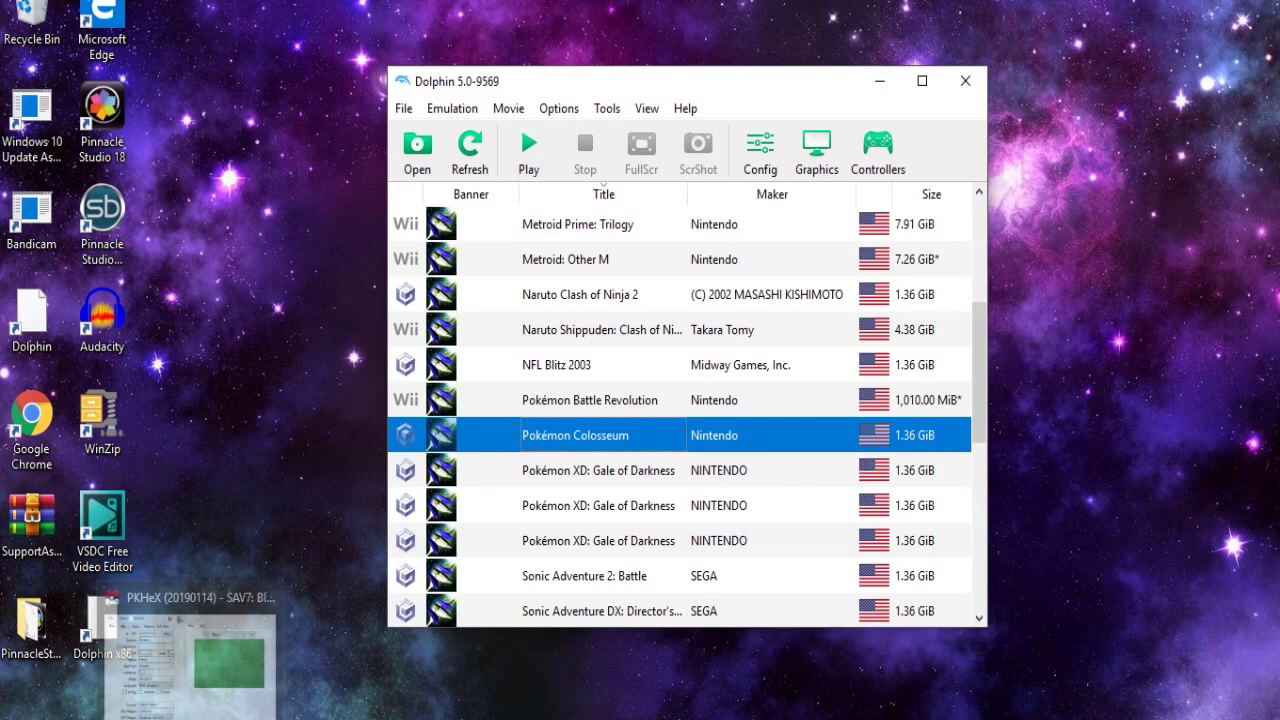
- Arrange the PKHeX and Dolphin windows side by side on the desktop so that both are fully visible
left_click(226, 650)
left_click_drag(748, 157, 786, 198)
left_click(774, 81)
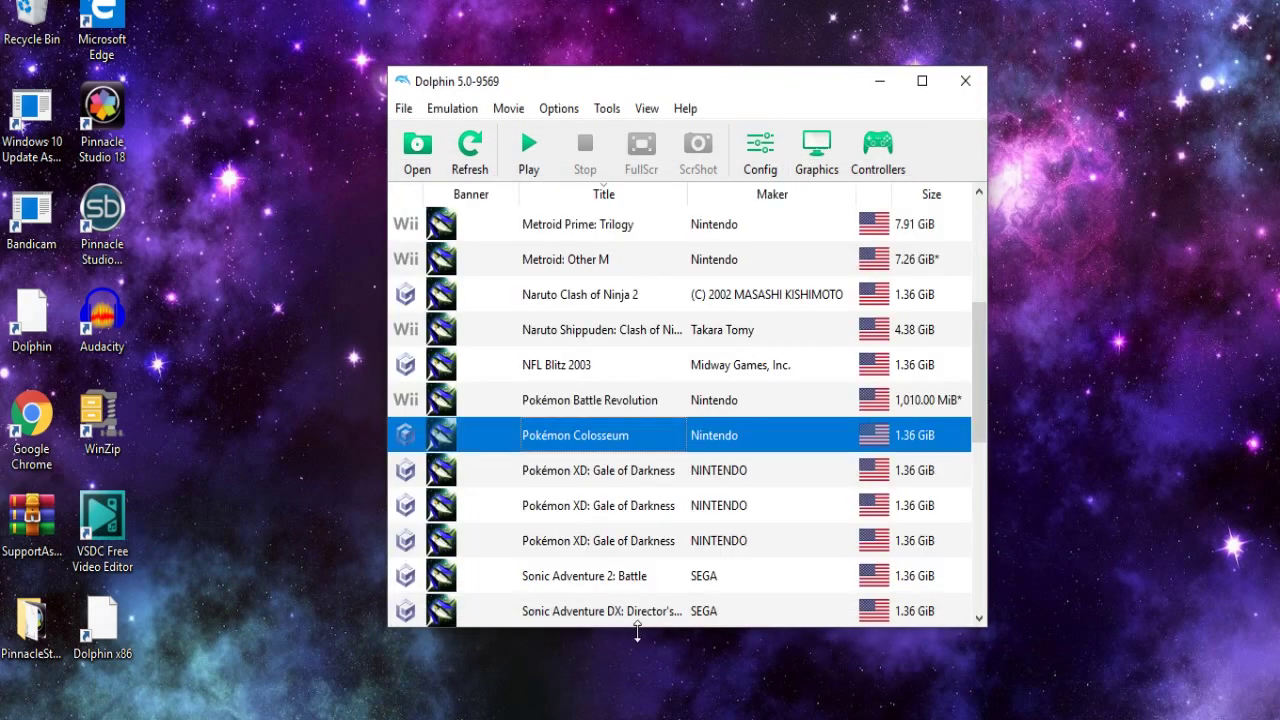
left_click_drag(766, 89, 998, 123)
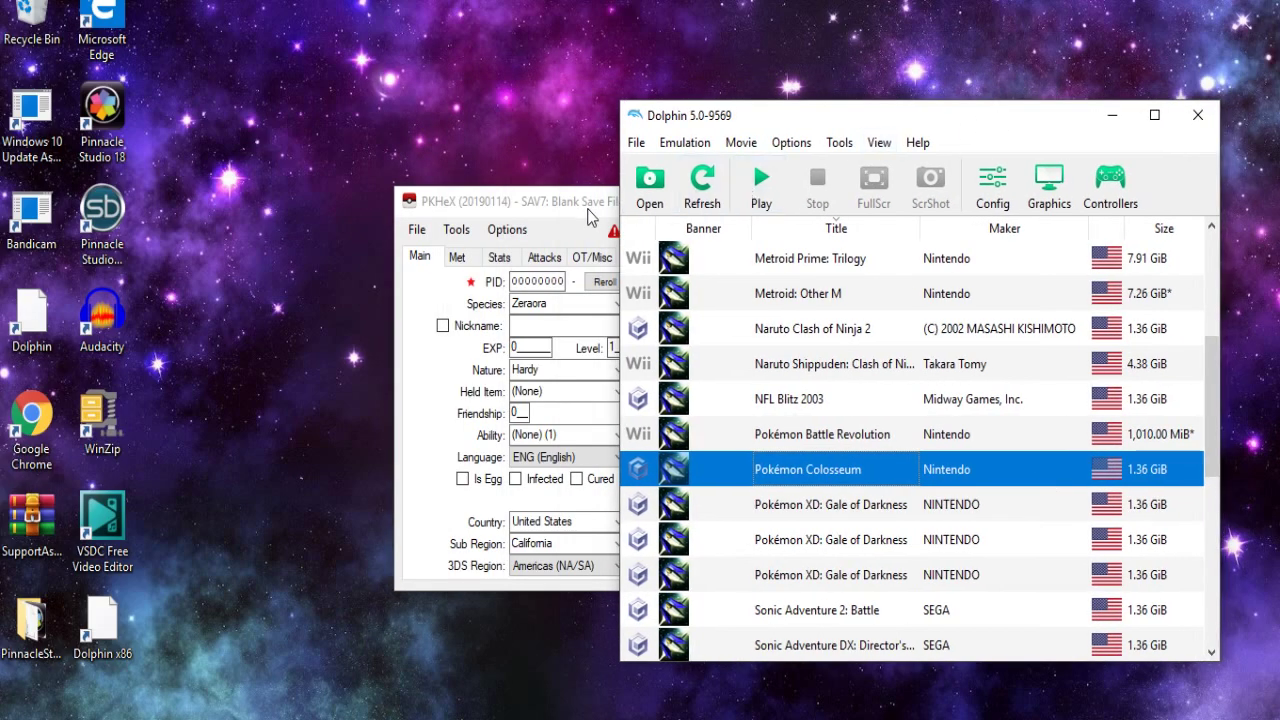
left_click_drag(589, 210, 198, 166)
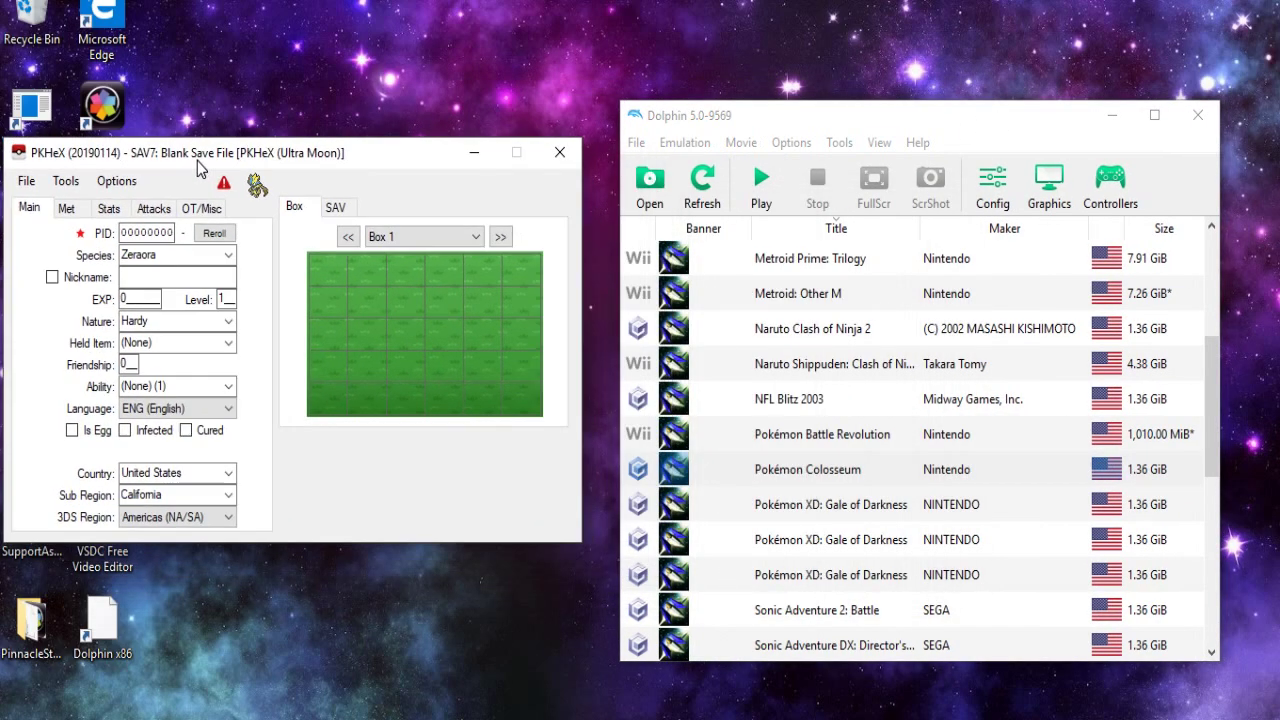
left_click_drag(819, 126, 832, 95)
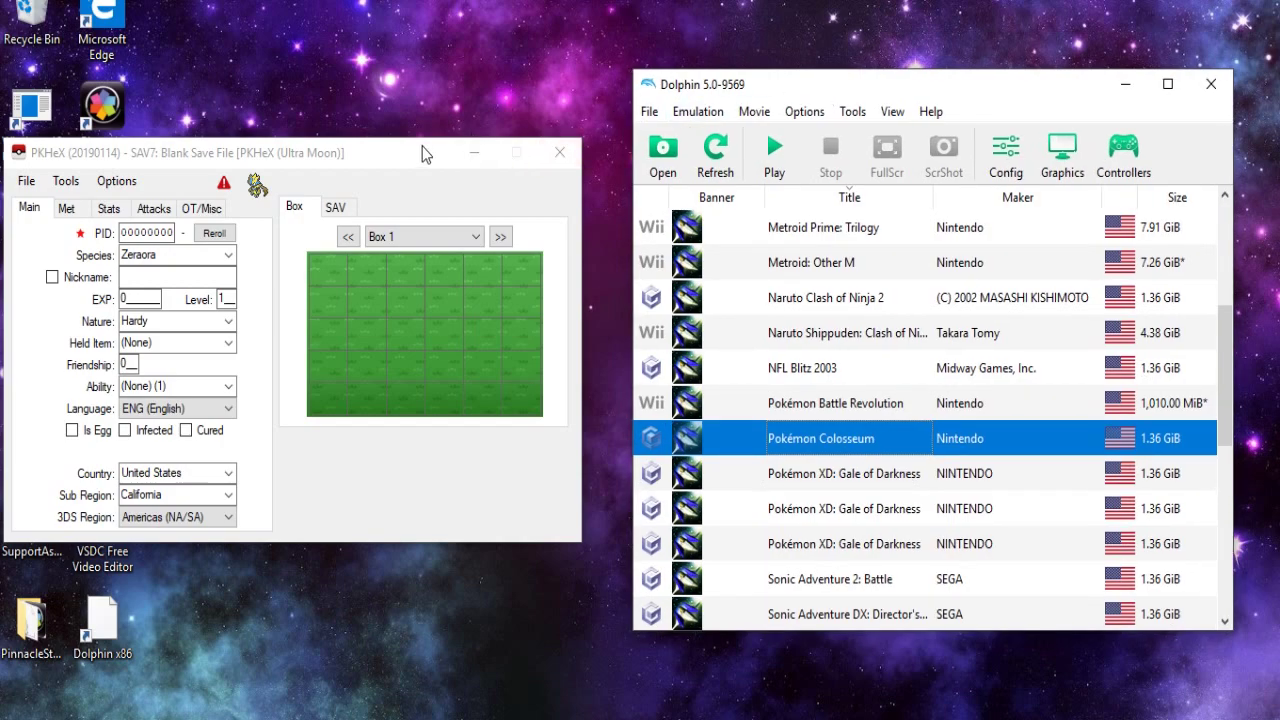
left_click(397, 162)
left_click_drag(397, 162, 432, 173)
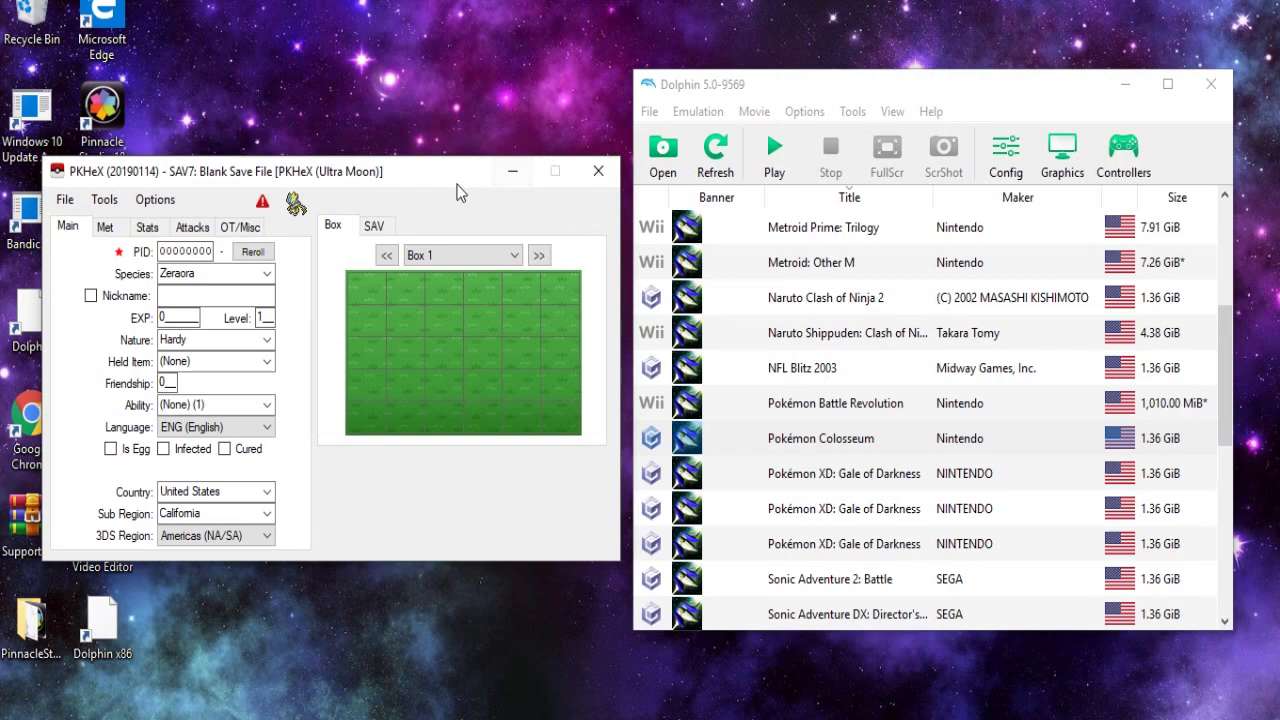
left_click_drag(448, 180, 448, 177)
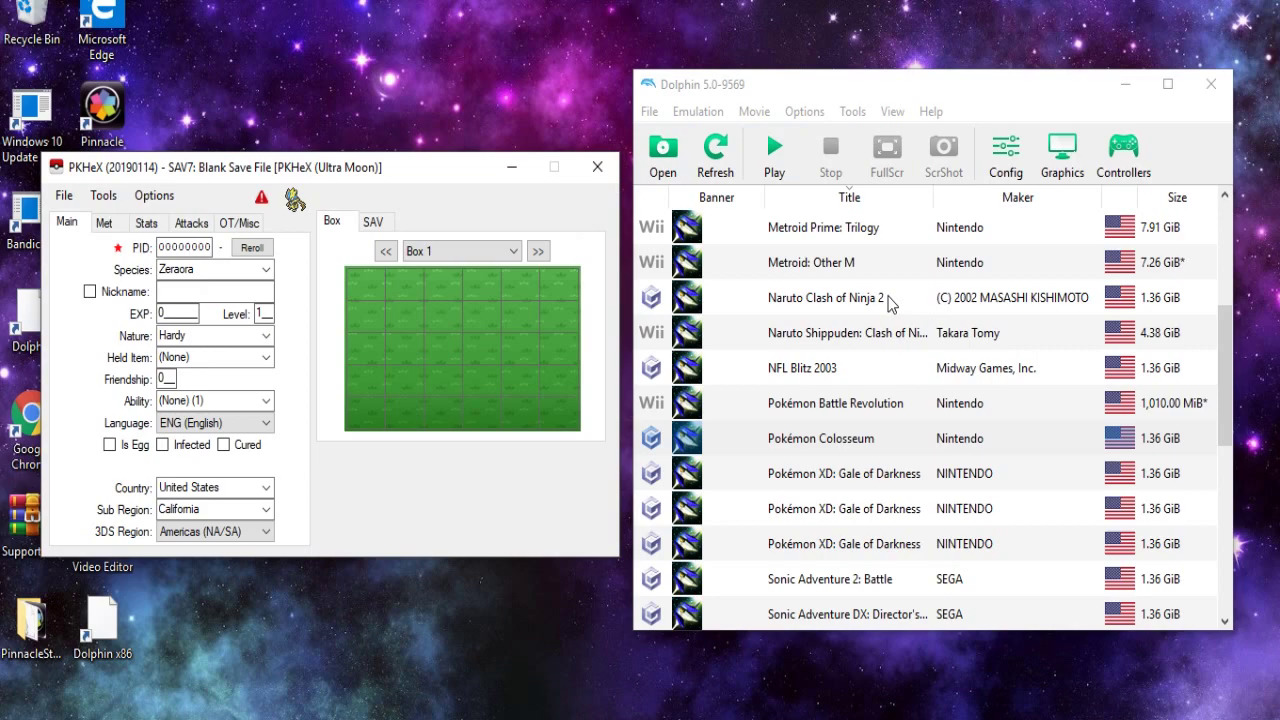
left_click(1010, 88)
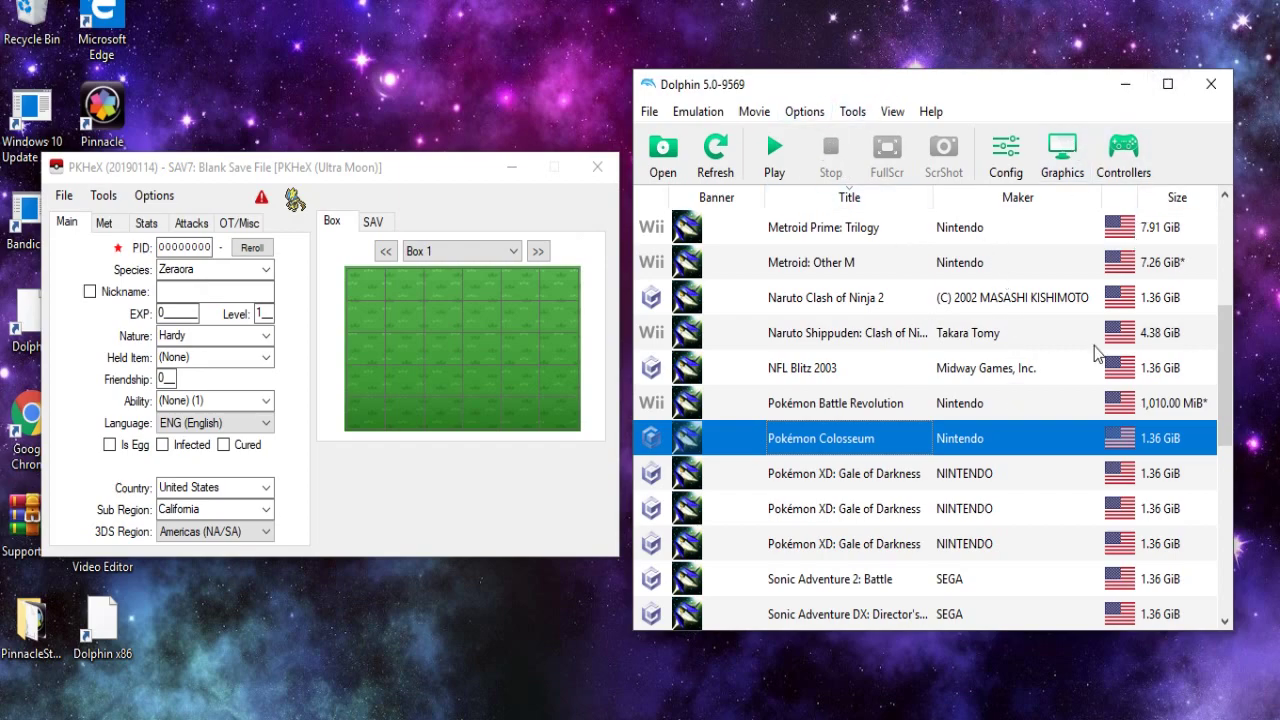
- Launch Pokémon Colosseum in Dolphin, reposition its game window and continue from the existing save
double_click(922, 450)
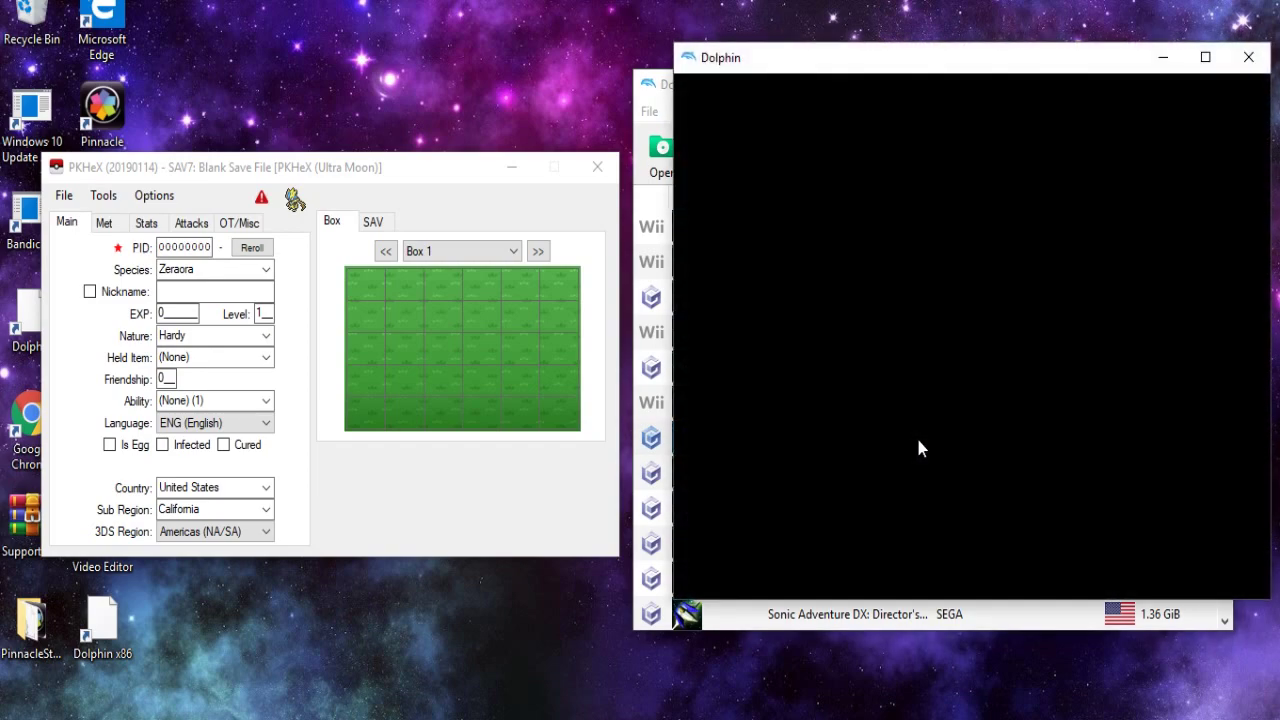
left_click_drag(1098, 72, 933, 97)
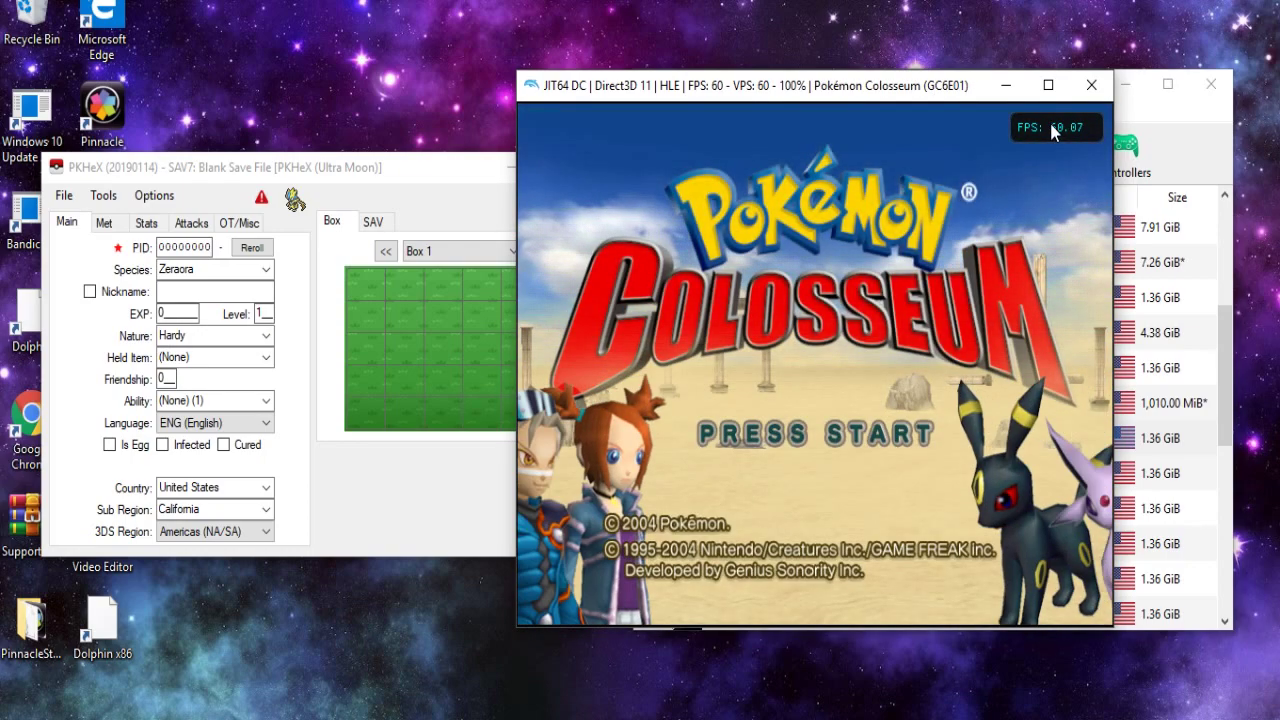
key("Return")
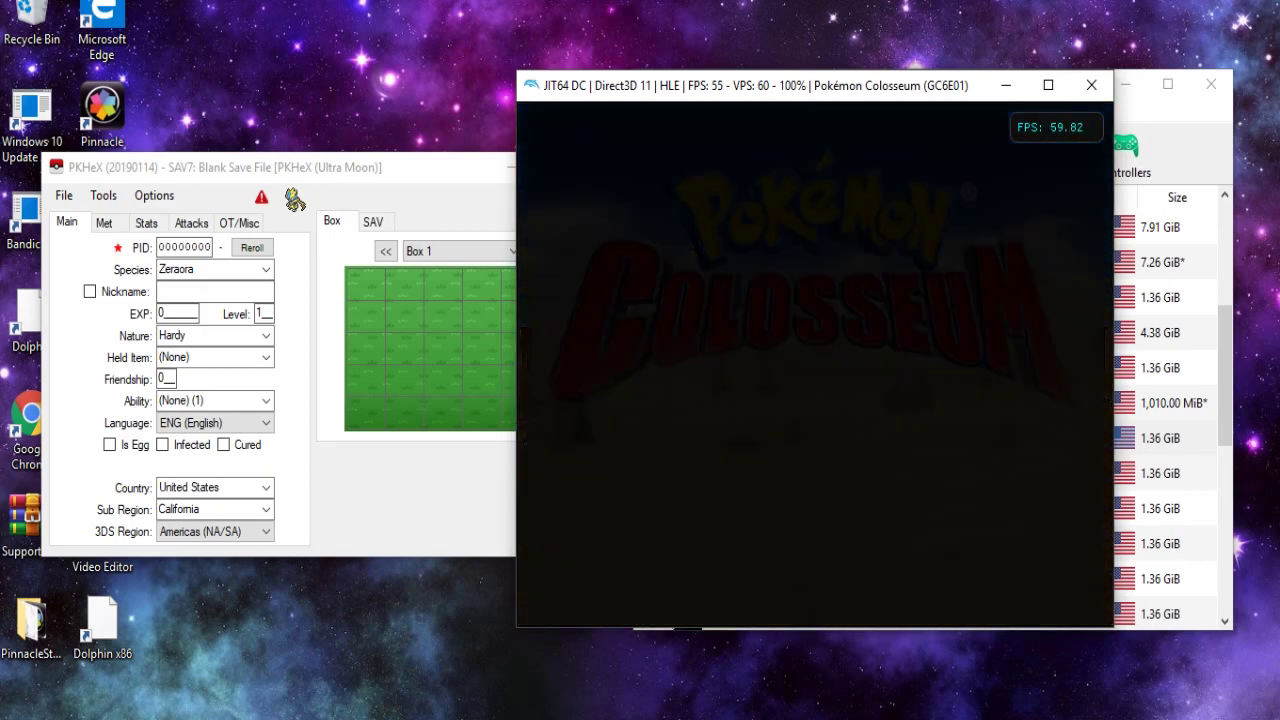
key("Return")
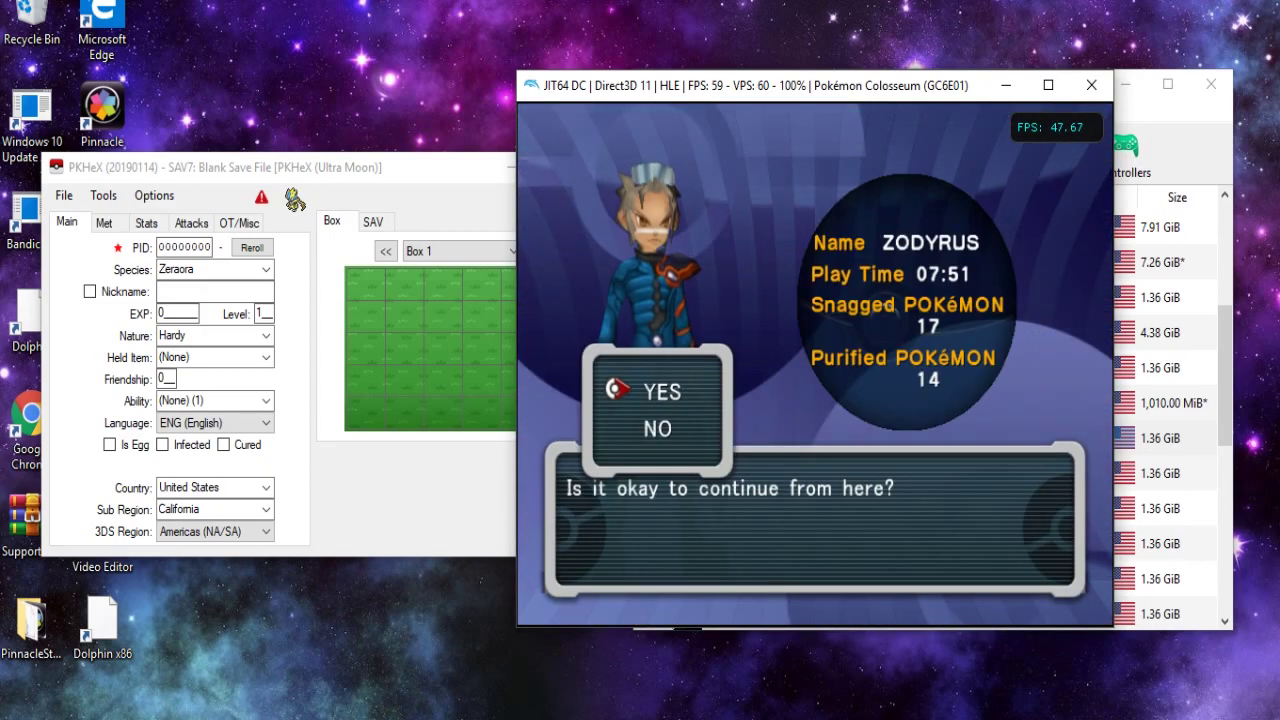
key("Return")
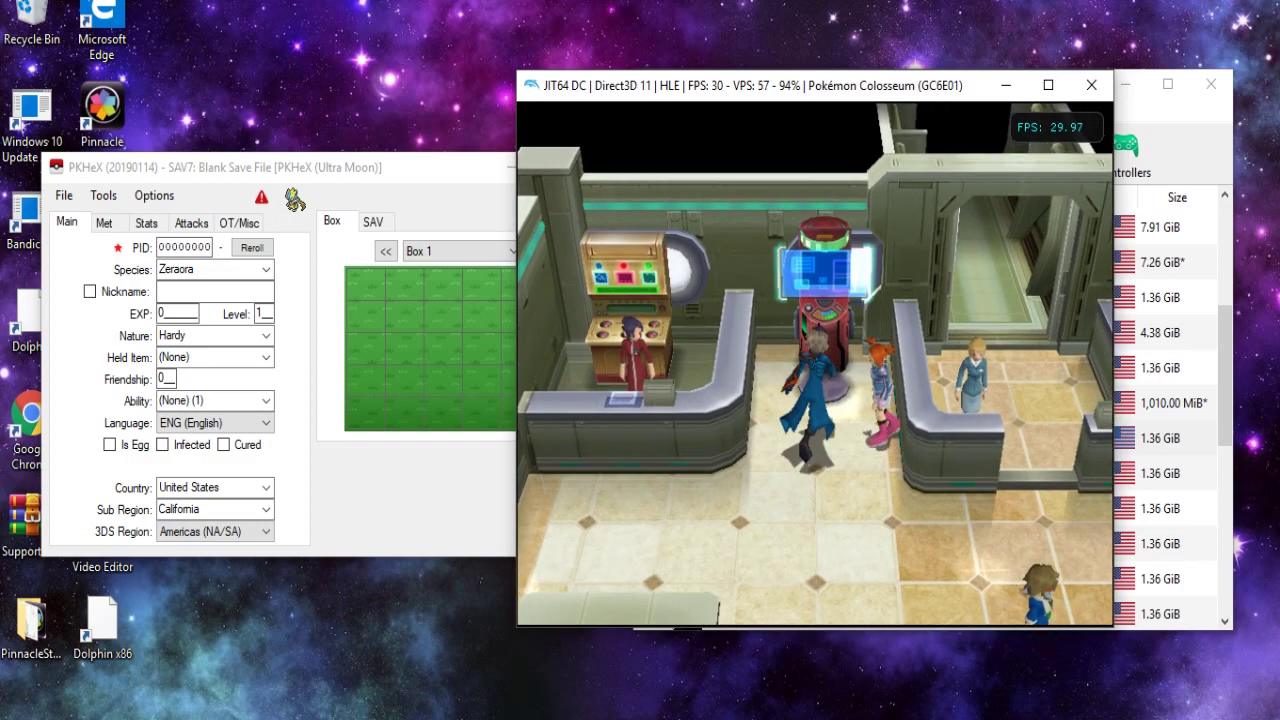
- Open the party list and view Ampharos's summary through to its learned moves
key("Return")
key("Return")
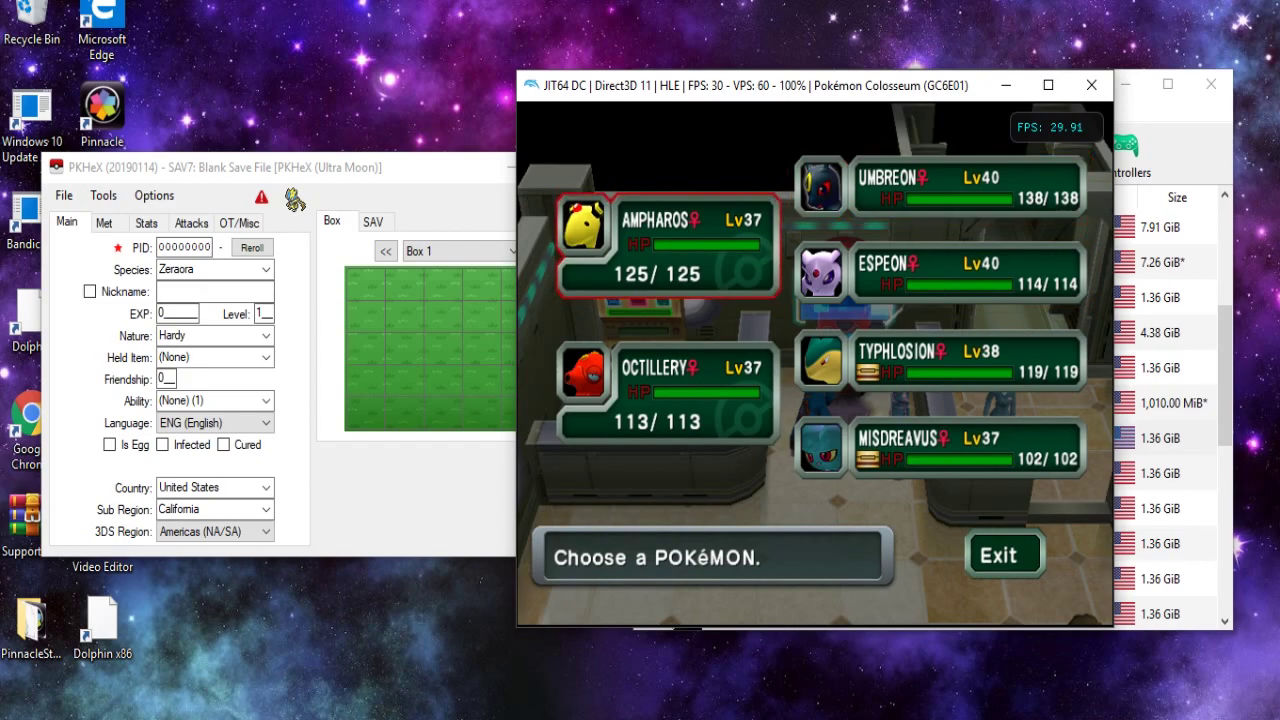
key("Return")
key("Return")
key("Right")
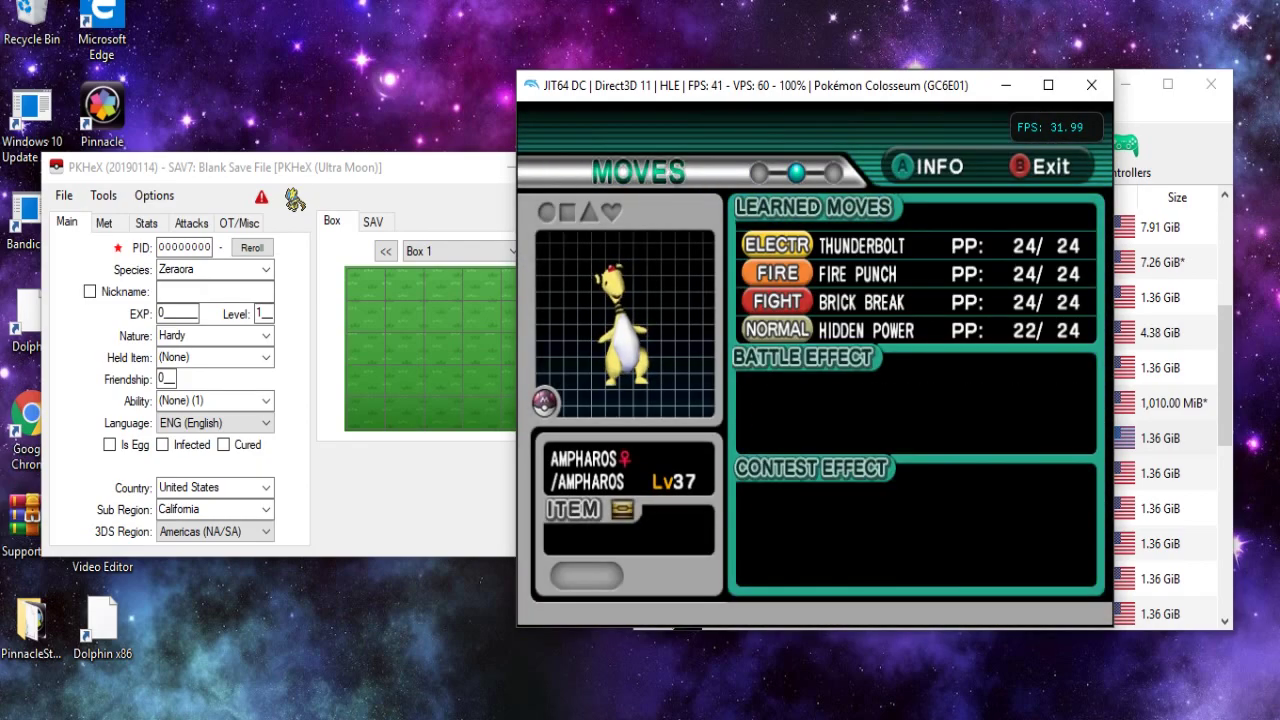
- Examine the info pages of the other party Pokémon, including Umbreon, Typhlosion and Octillery, and return to the game world
key("Down")
key("Down")
key("Left")
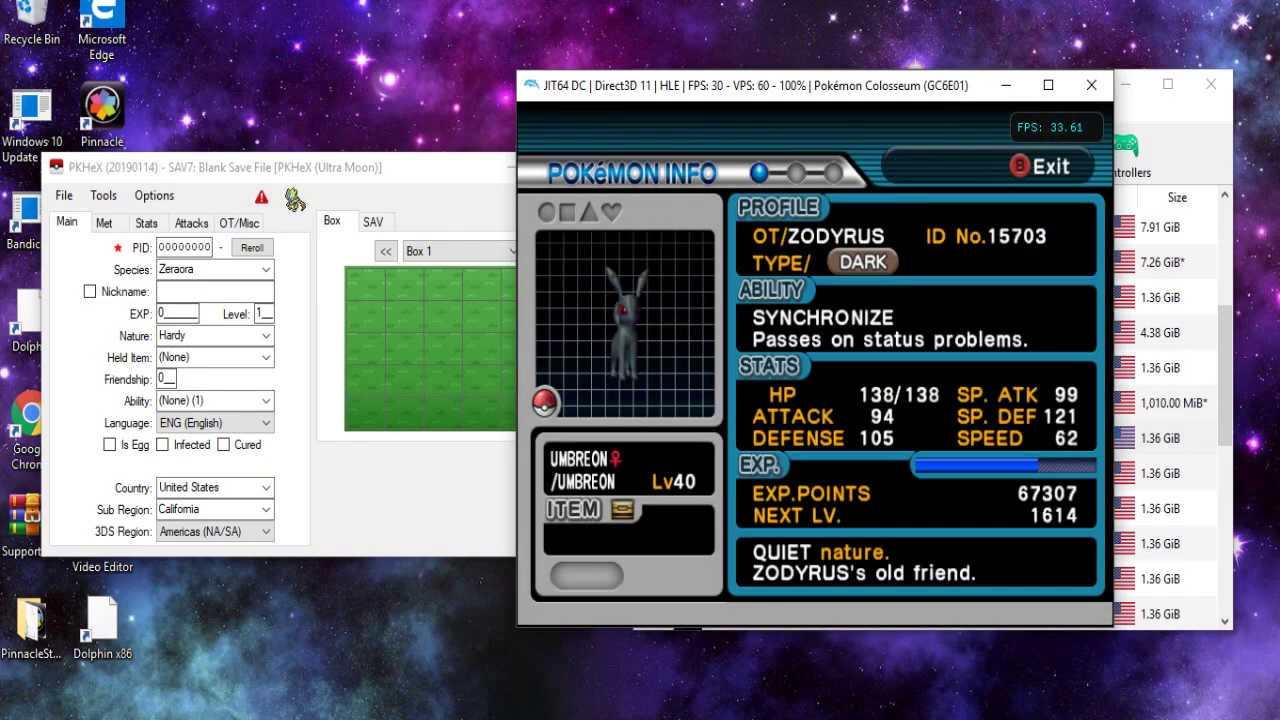
key("Down")
key("Down")
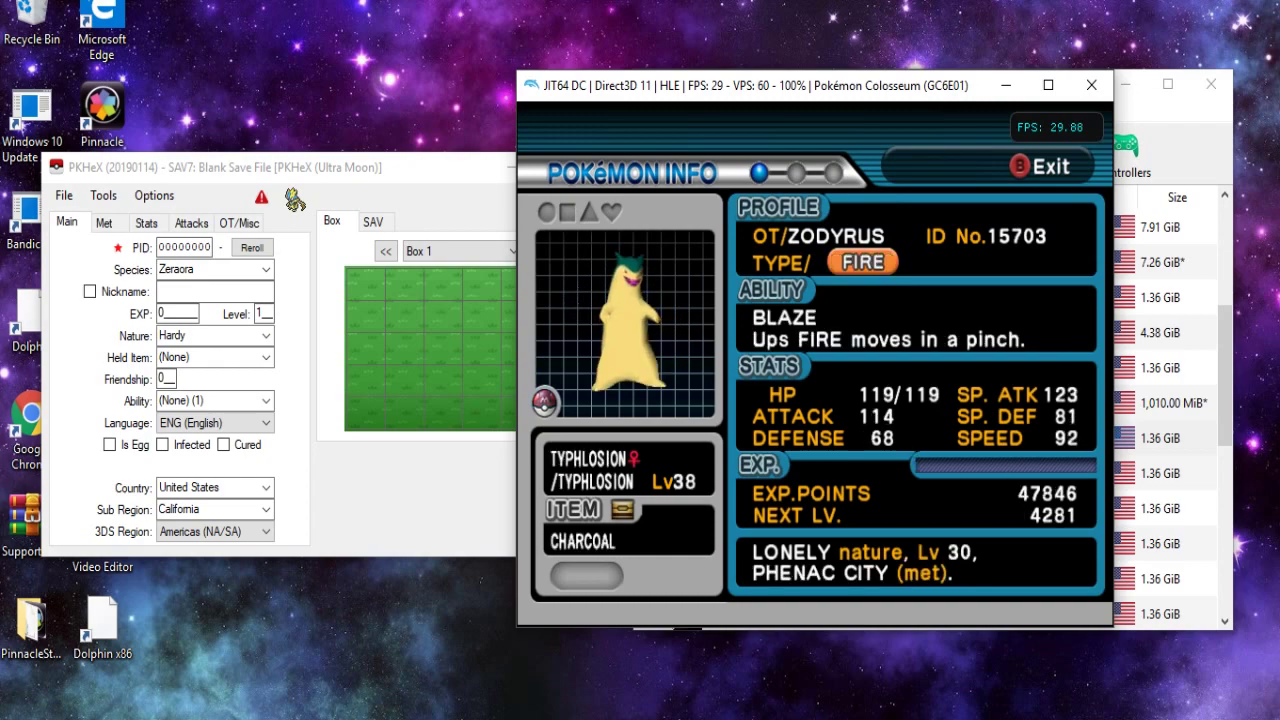
key("Down")
key("Up")
key("Up")
key("Up")
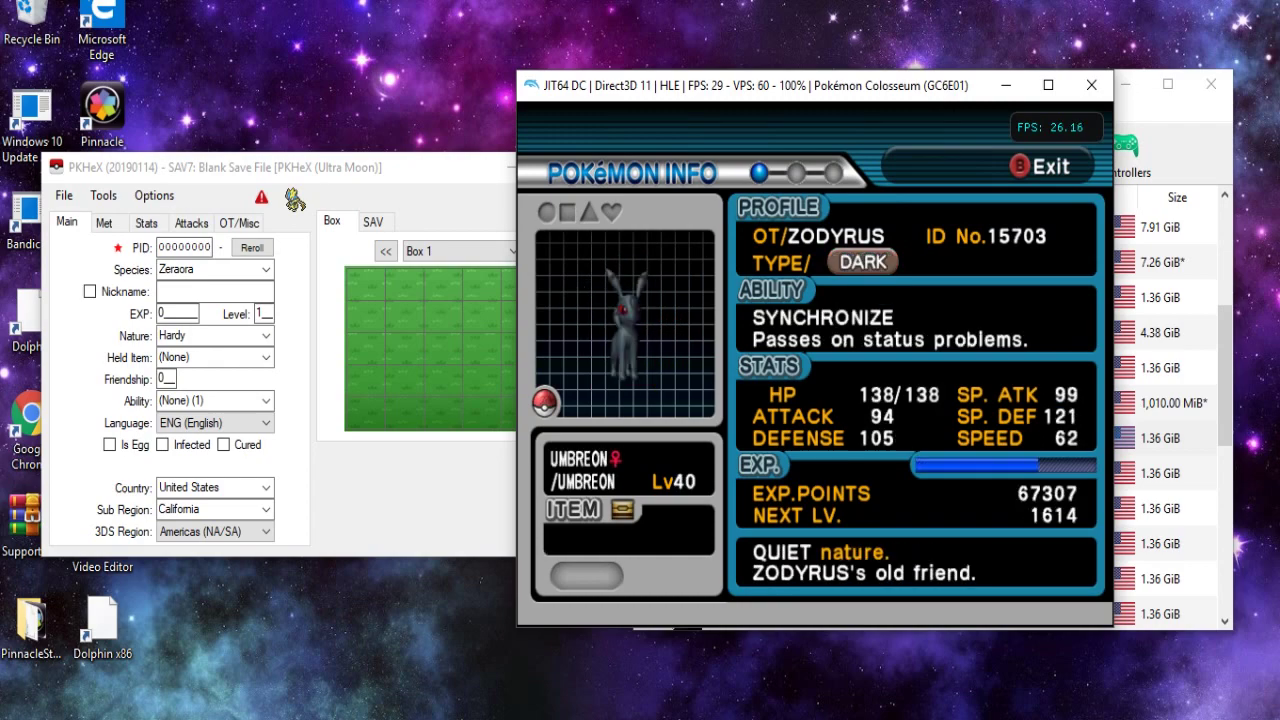
key("Up")
key("Up")
key("Down")
key("Down")
key("Up")
key("z")
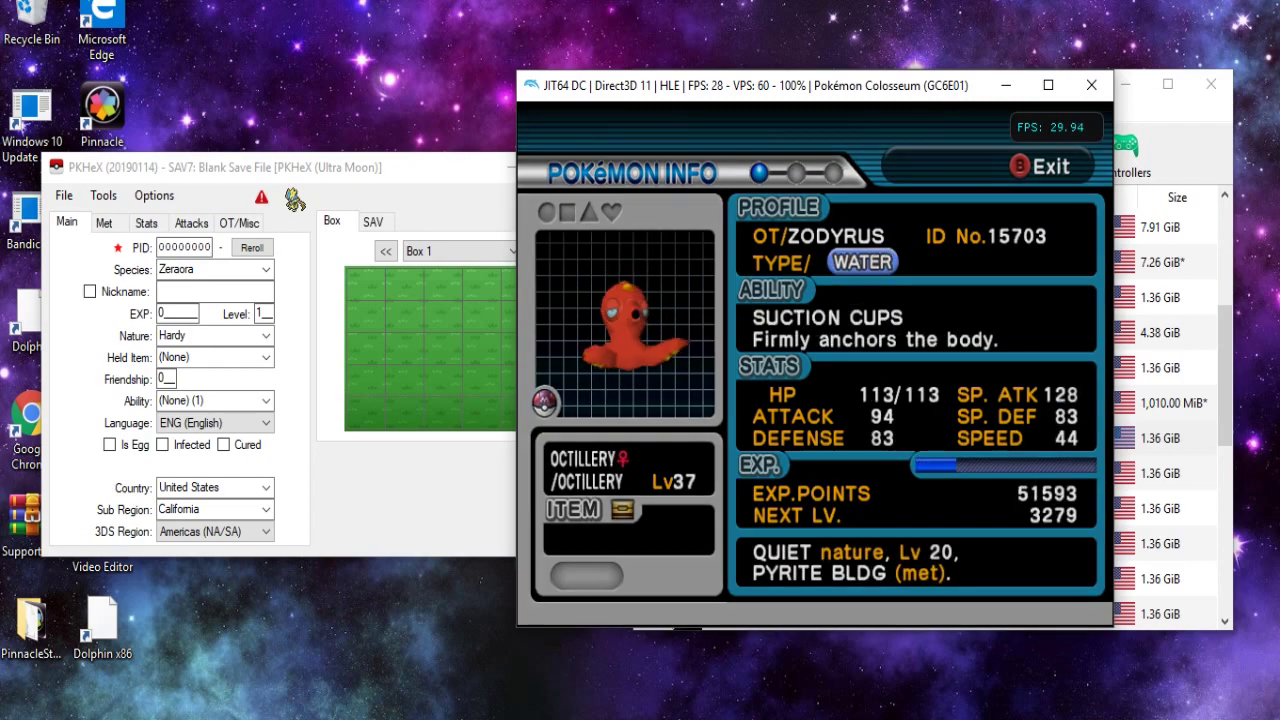
key("z")
key("z")
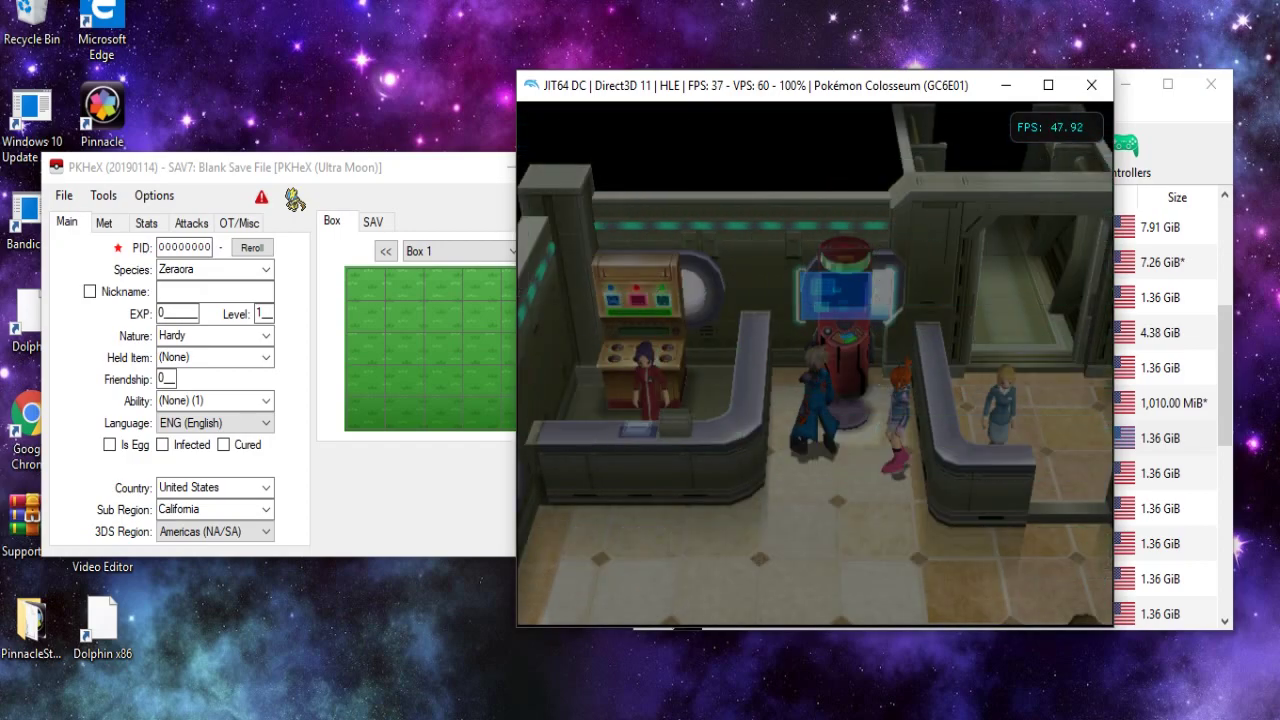
- Access the Pokémon storage on the Pokémon Center PC and look through Box 1 as far as Medicham
key("Up")
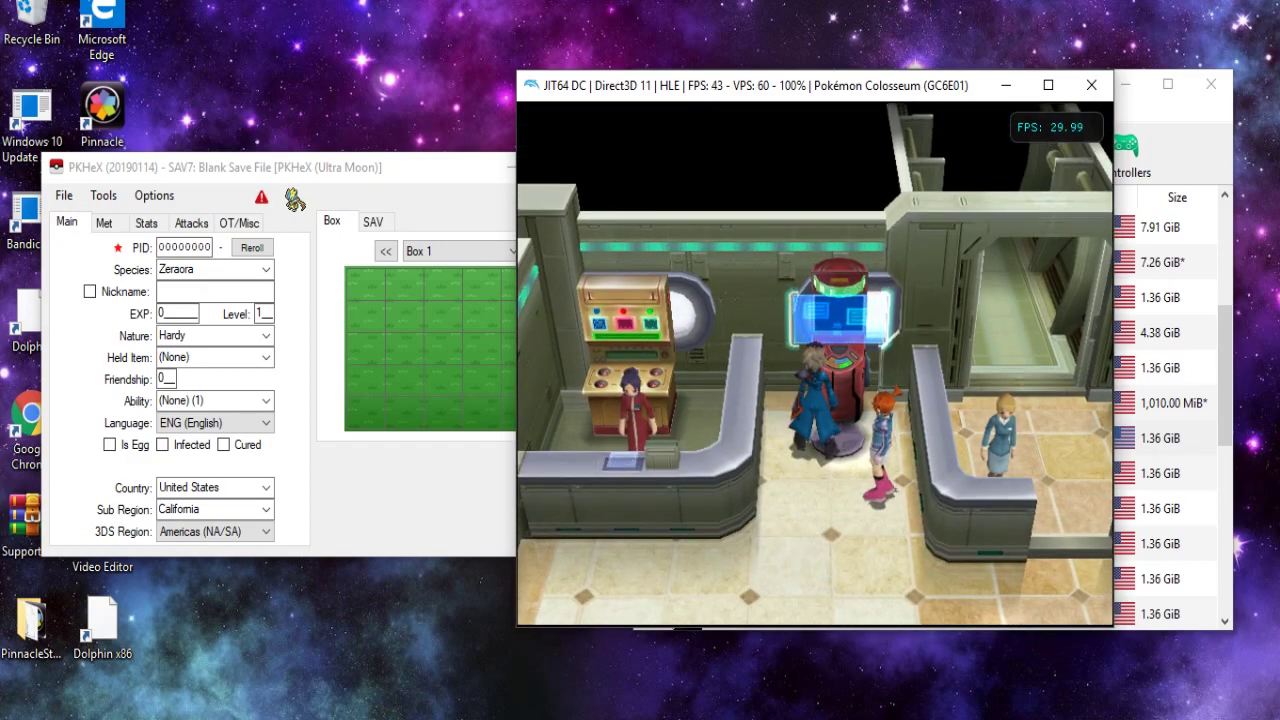
key("z")
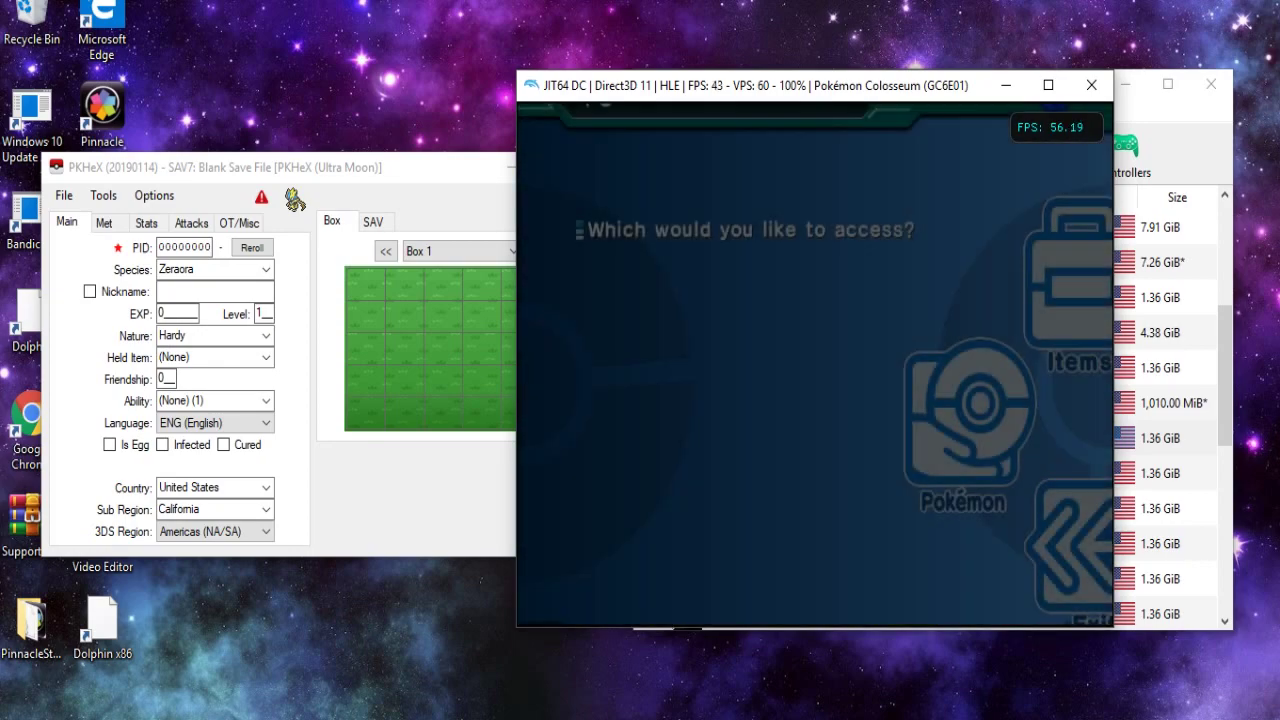
key("z")
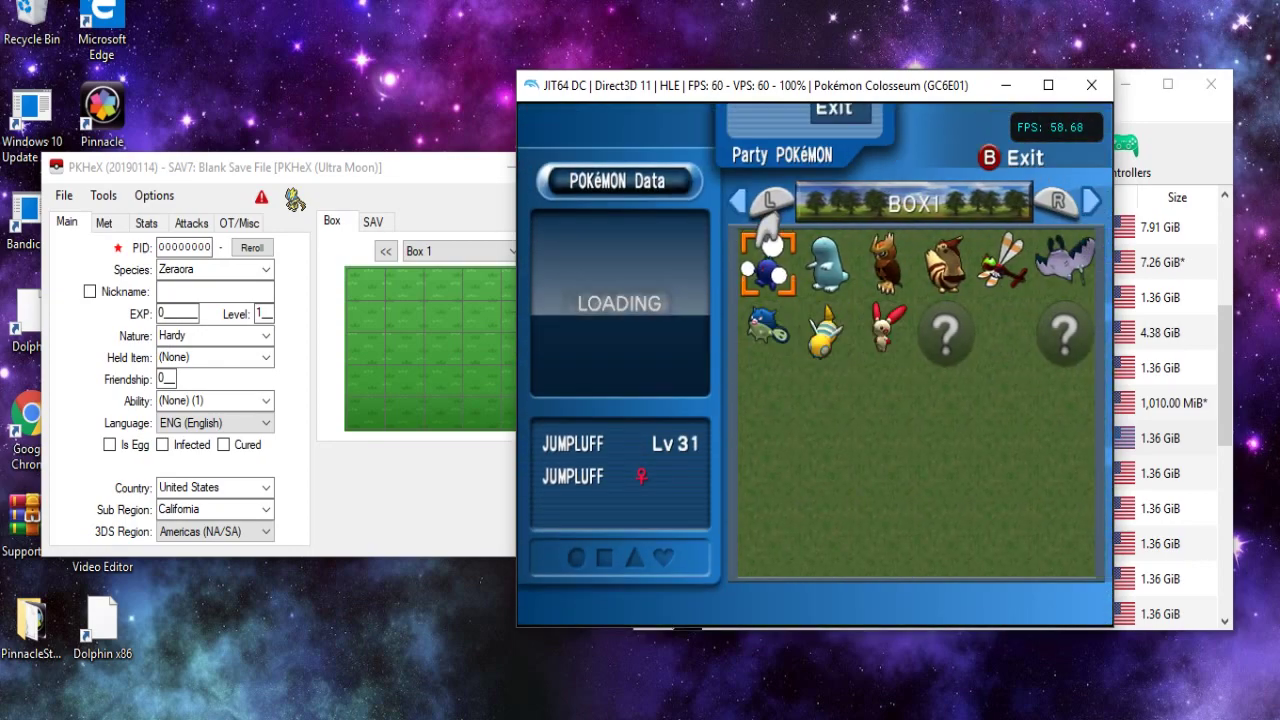
key("Right")
key("Right")
key("Right")
key("Right")
key("Right")
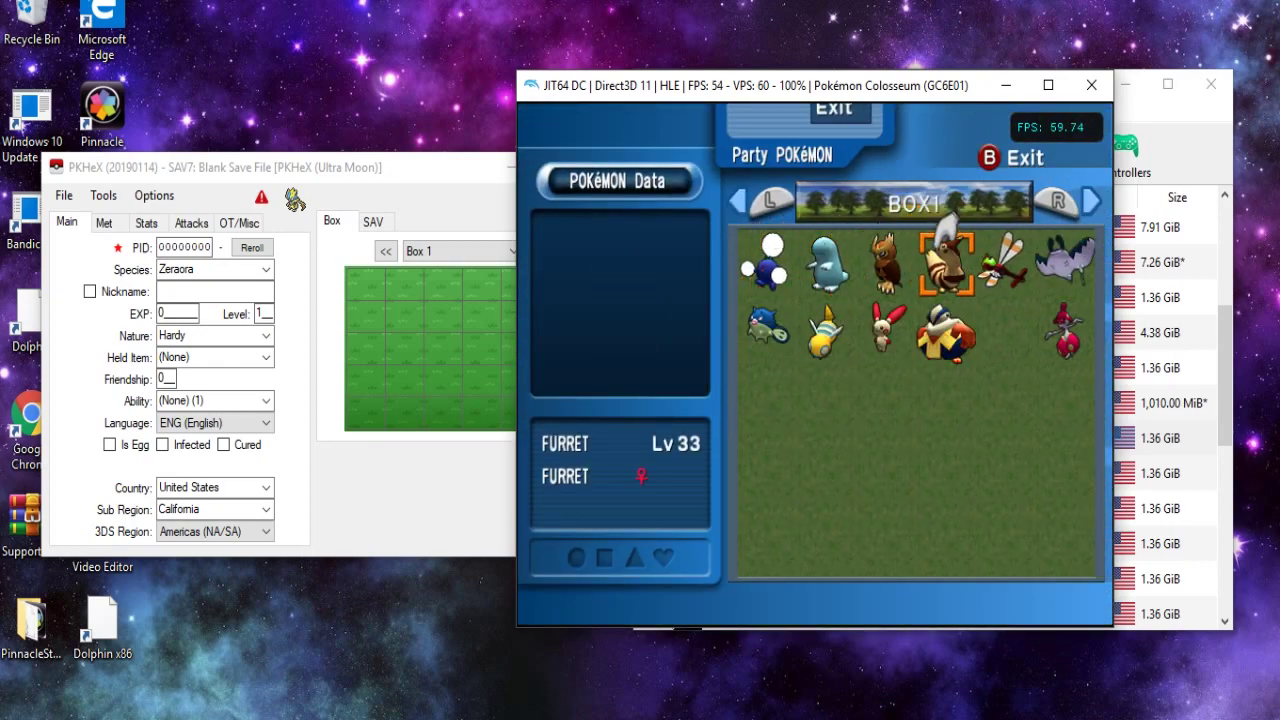
key("Down")
key("z")
key("Left")
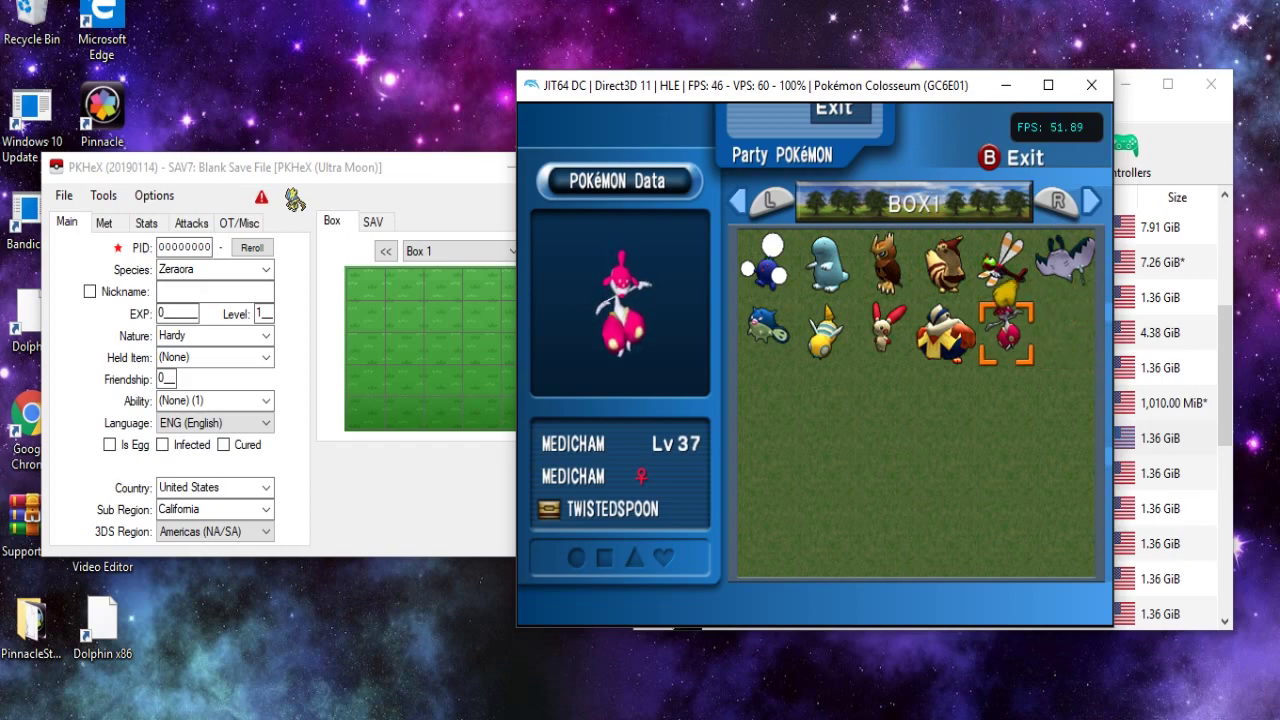
- Switch the storage to Box 2 and bring up the available actions for Swablu
key("Up")
key("Up")
key("Right")
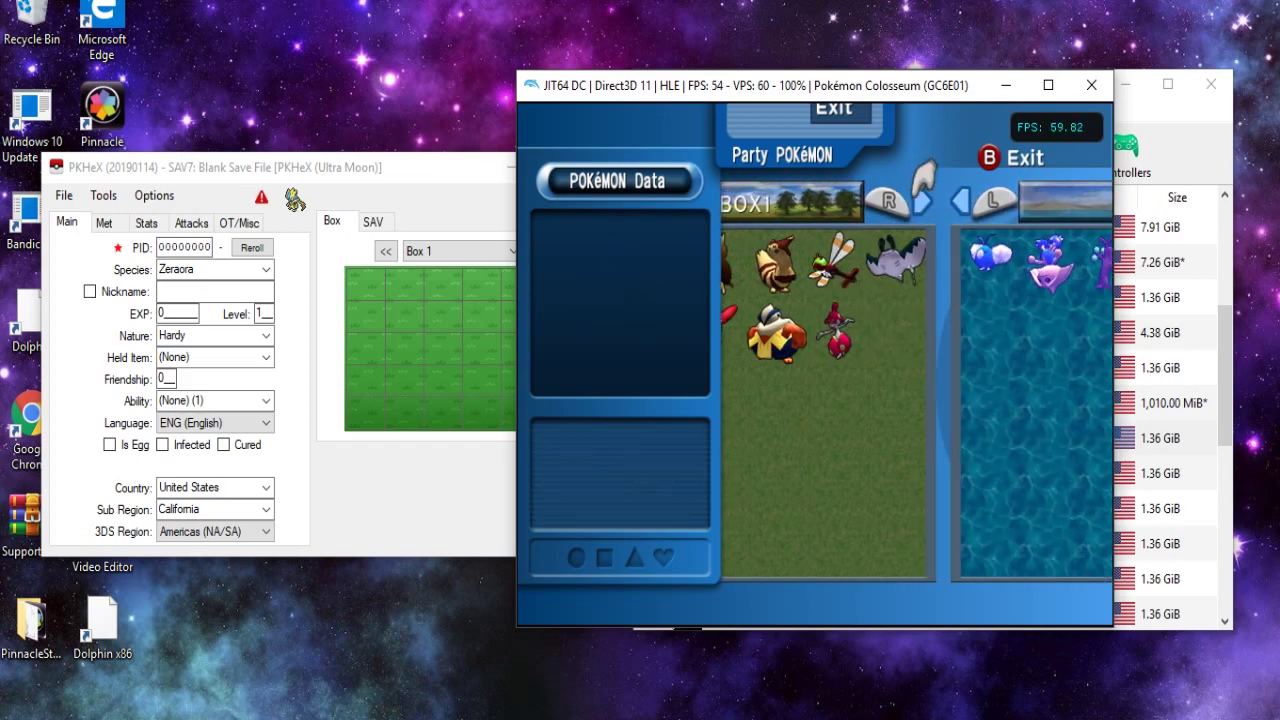
key("Left")
key("Left")
key("Left")
key("Right")
key("Right")
key("Left")
key("Left")
key("Right")
key("Left")
key("x")
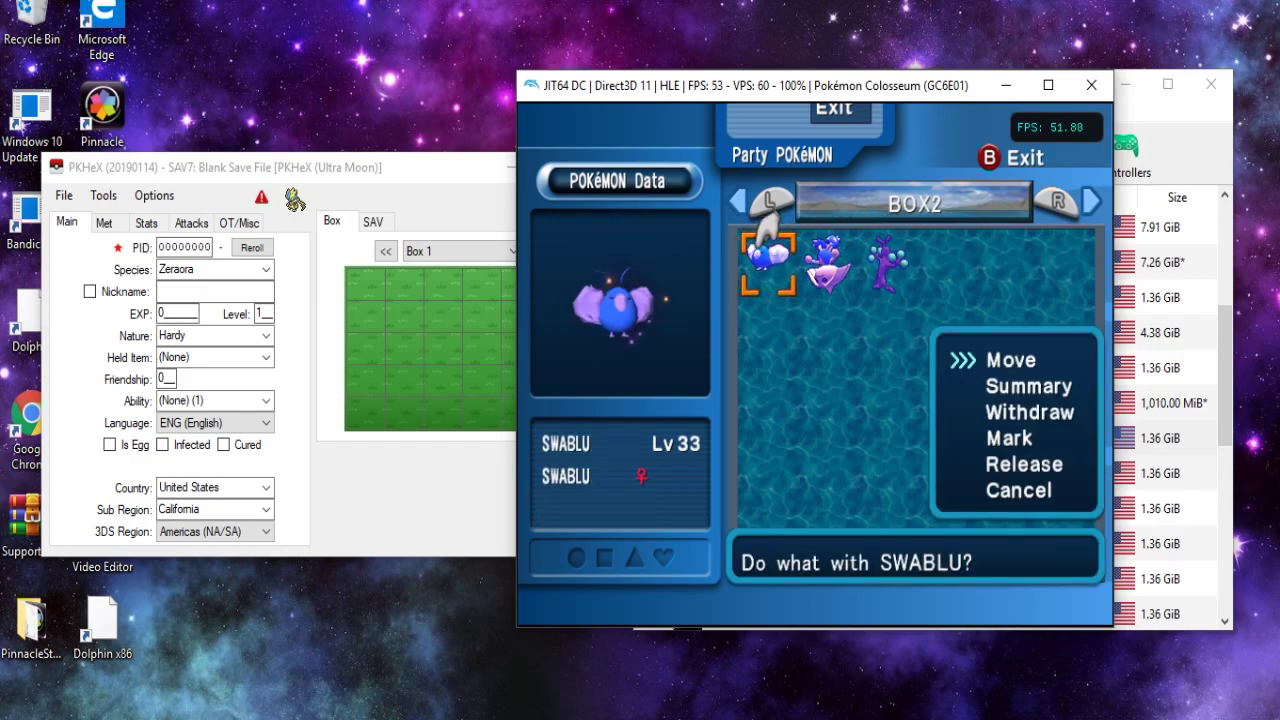
- Examine the summary and learned moves of the shadow Pokémon Swablu and Hitmontop in Box 2
key("x")
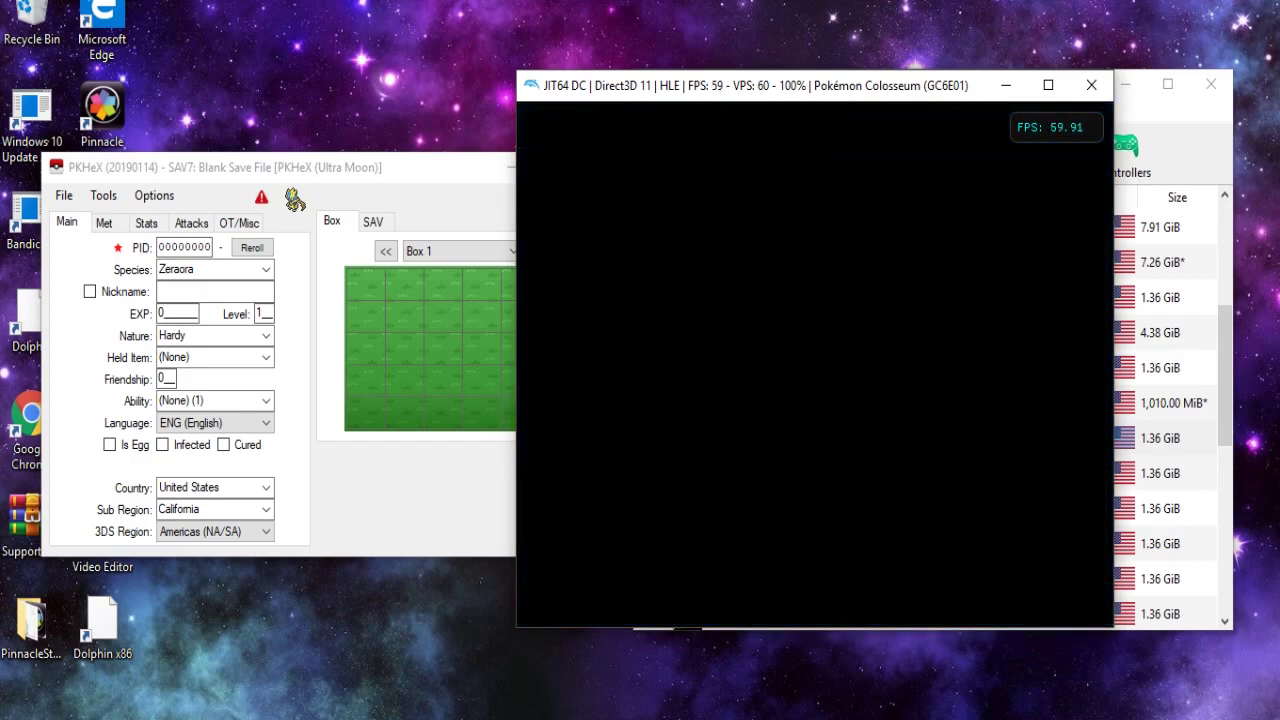
key("Right")
key("Up")
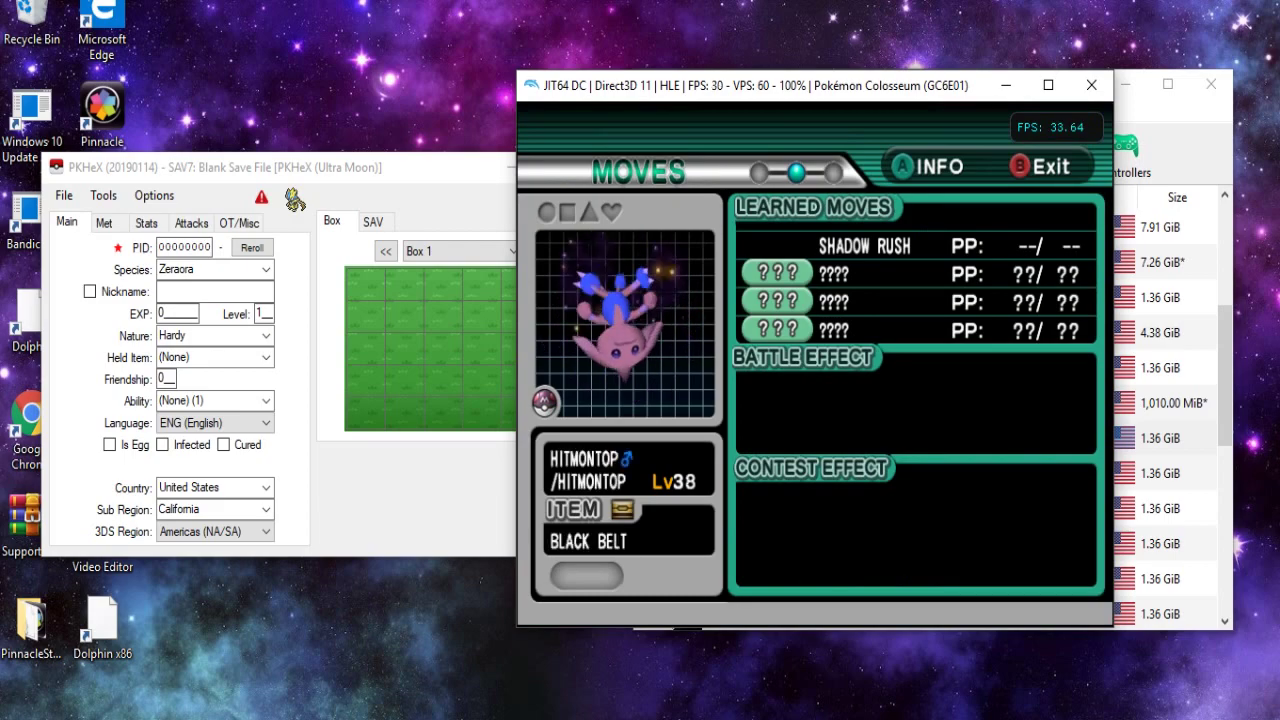
key("Down")
key("Left")
key("Up")
key("Down")
key("Right")
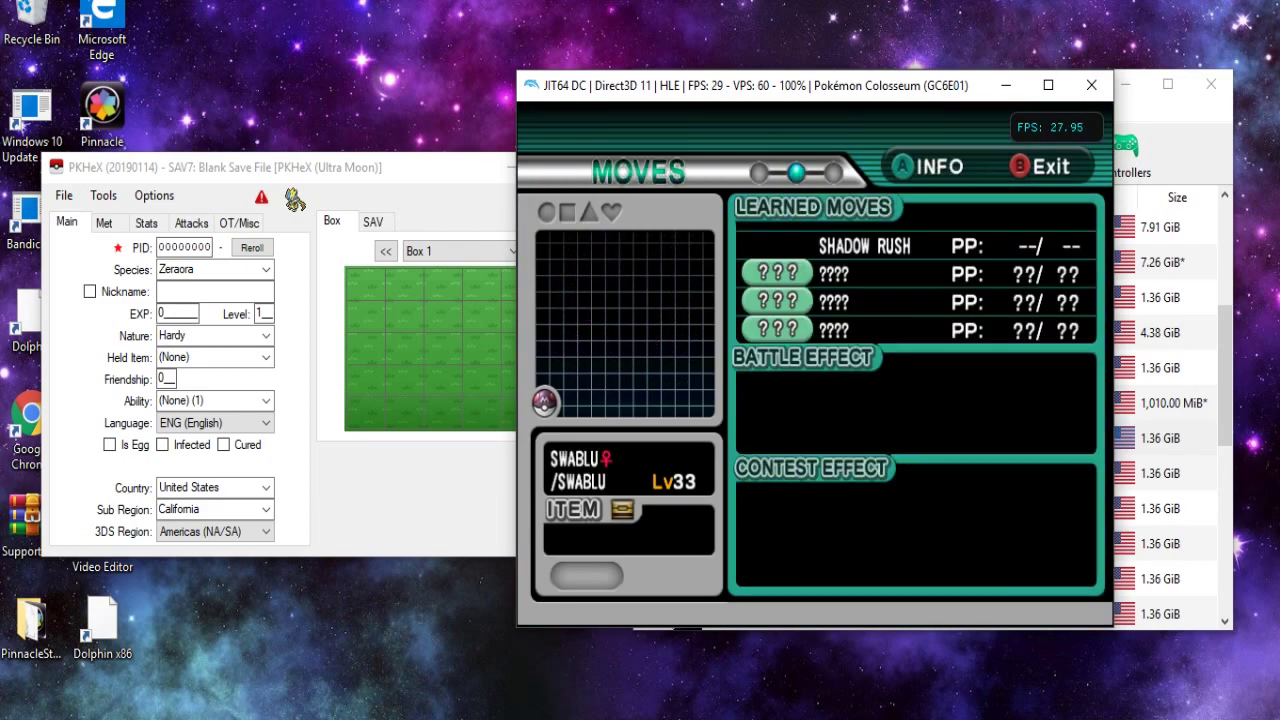
key("Left")
key("Up")
key("Down")
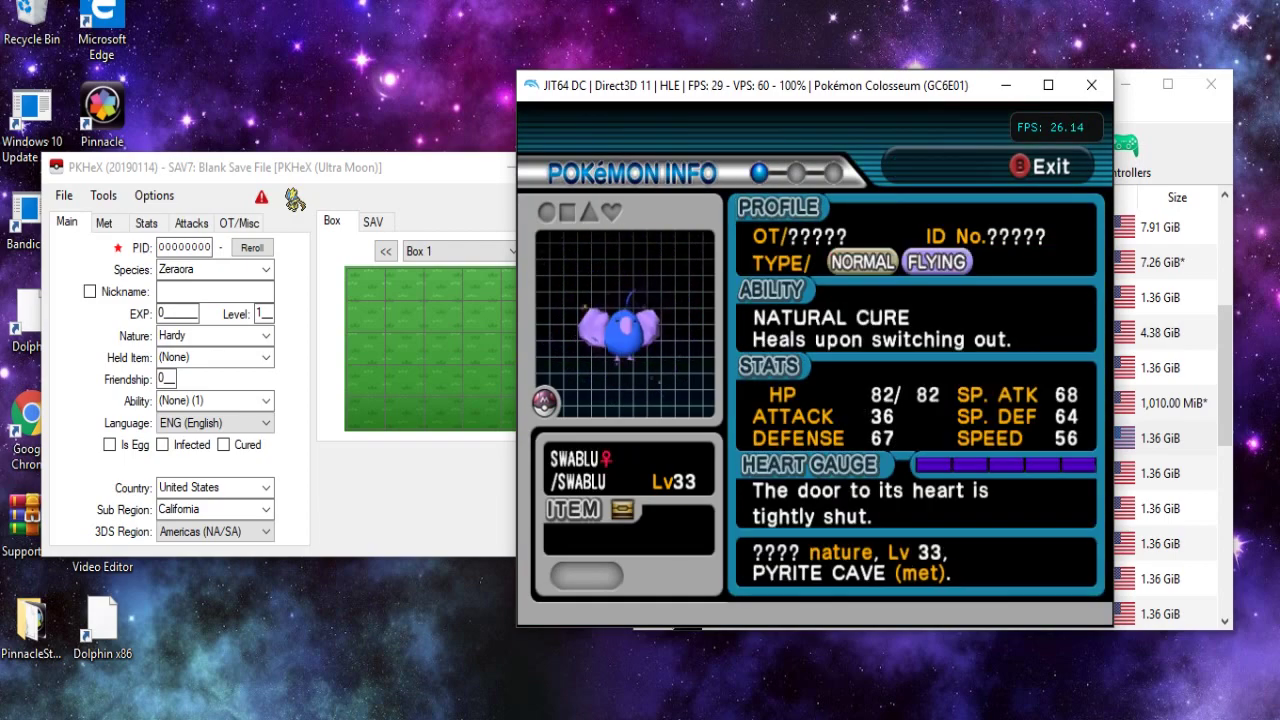
key("Down")
key("Down")
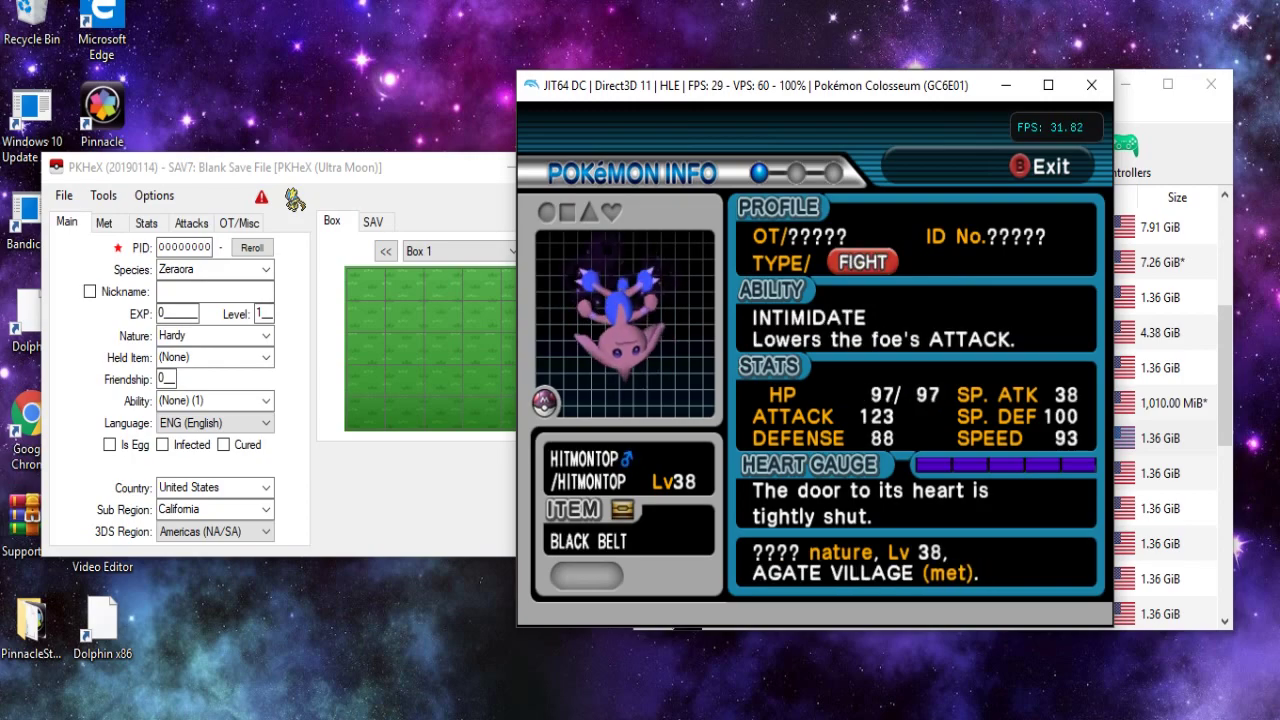
- Exit the Pokémon storage and close the running Pokémon Colosseum game
key("z")
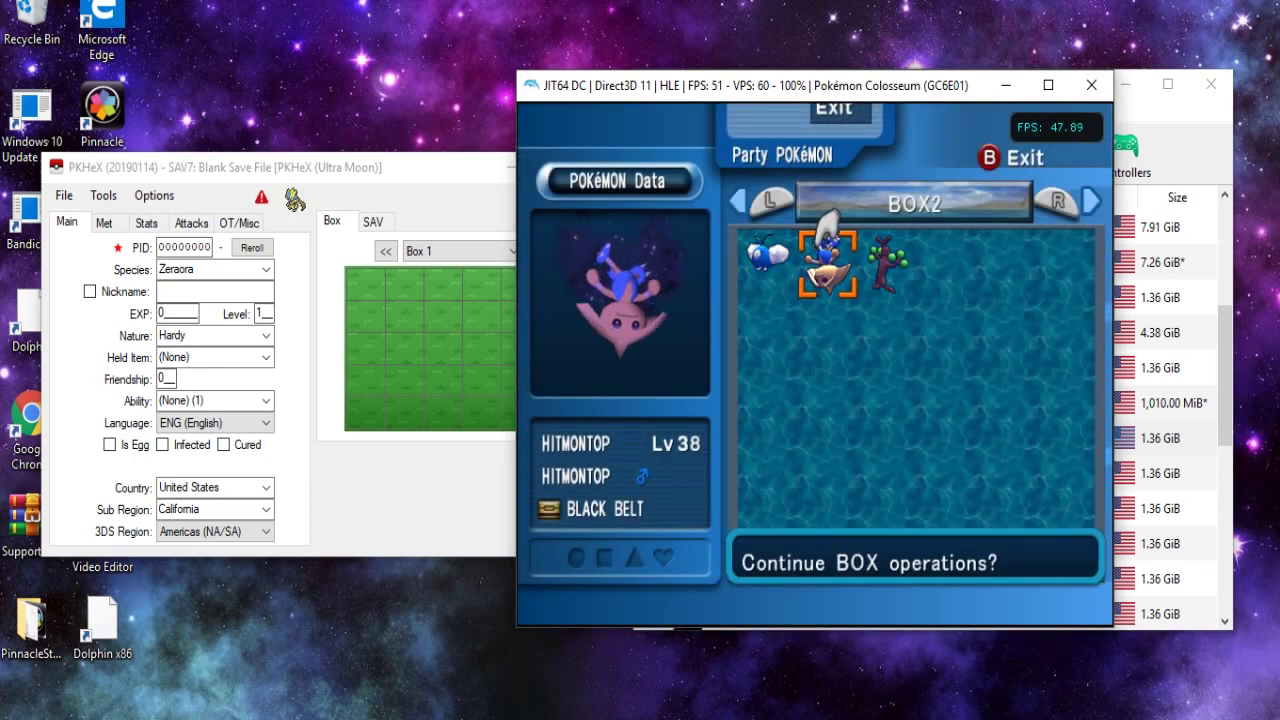
key("x")
key("x")
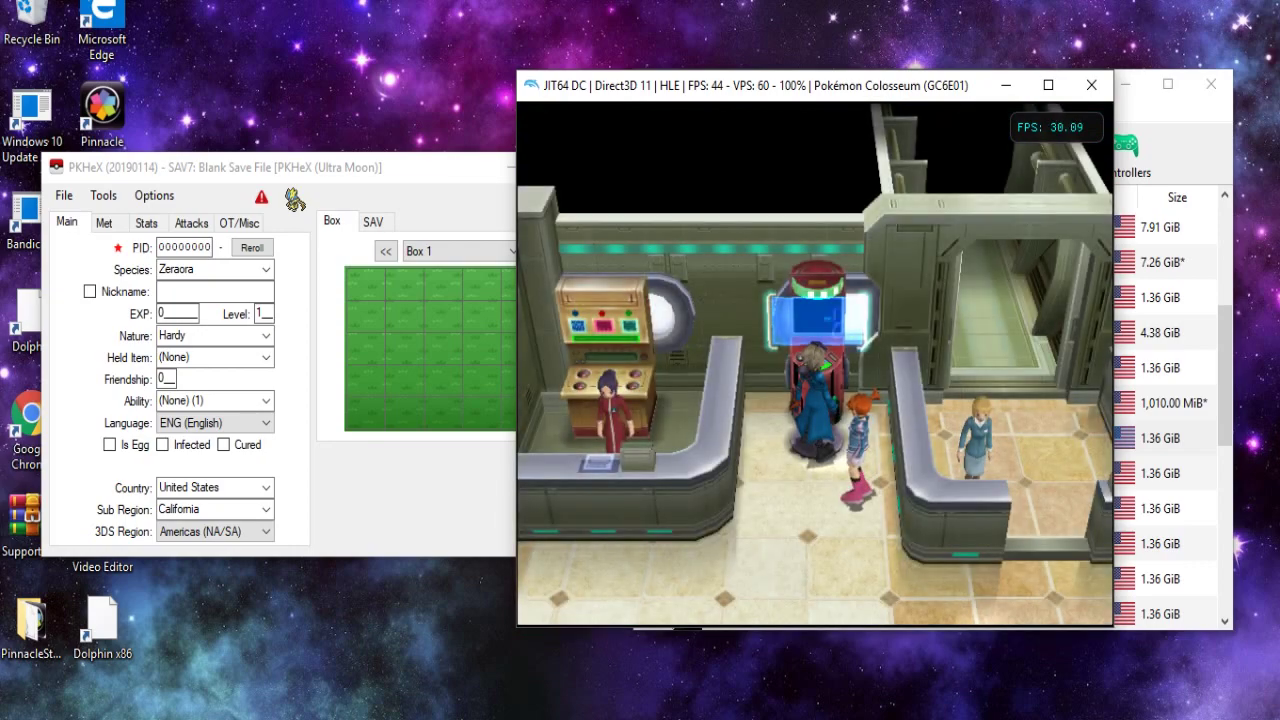
left_click(1101, 87)
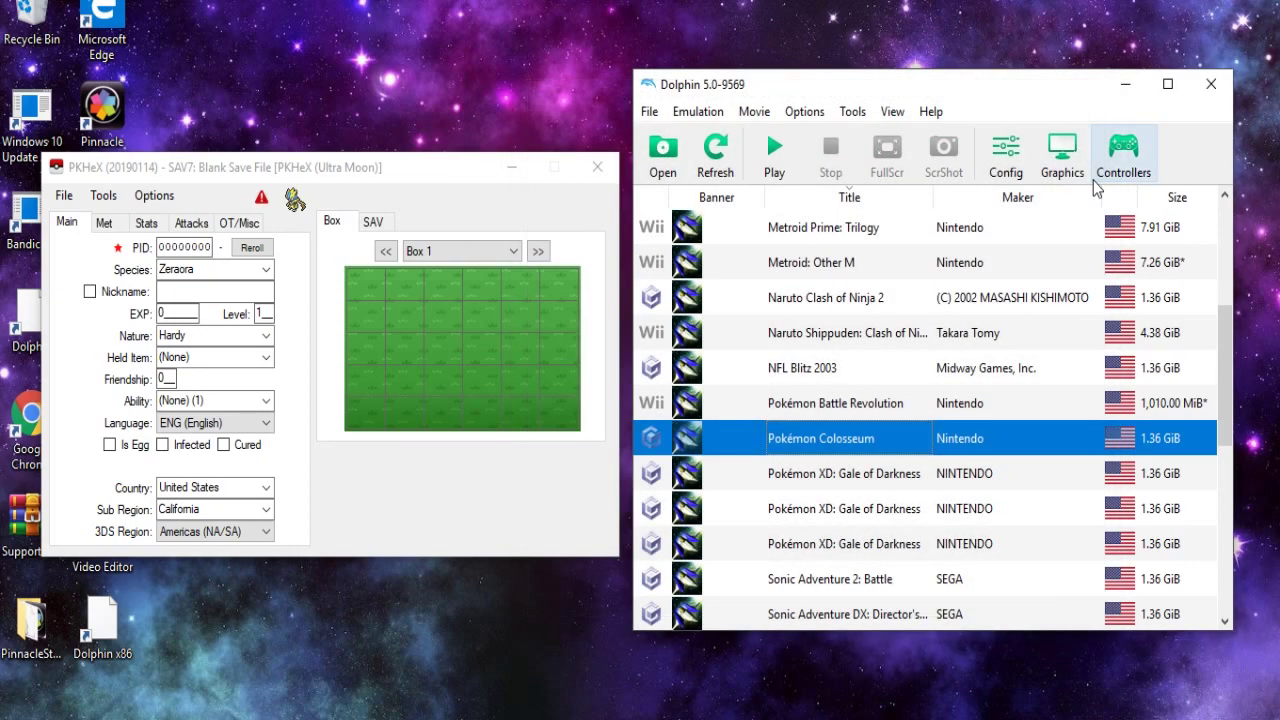
- Load MemoryCardA.USA from the Dolphin Emulator GC folder into Slot A of the GameCube Memory Card Manager
left_click(853, 111)
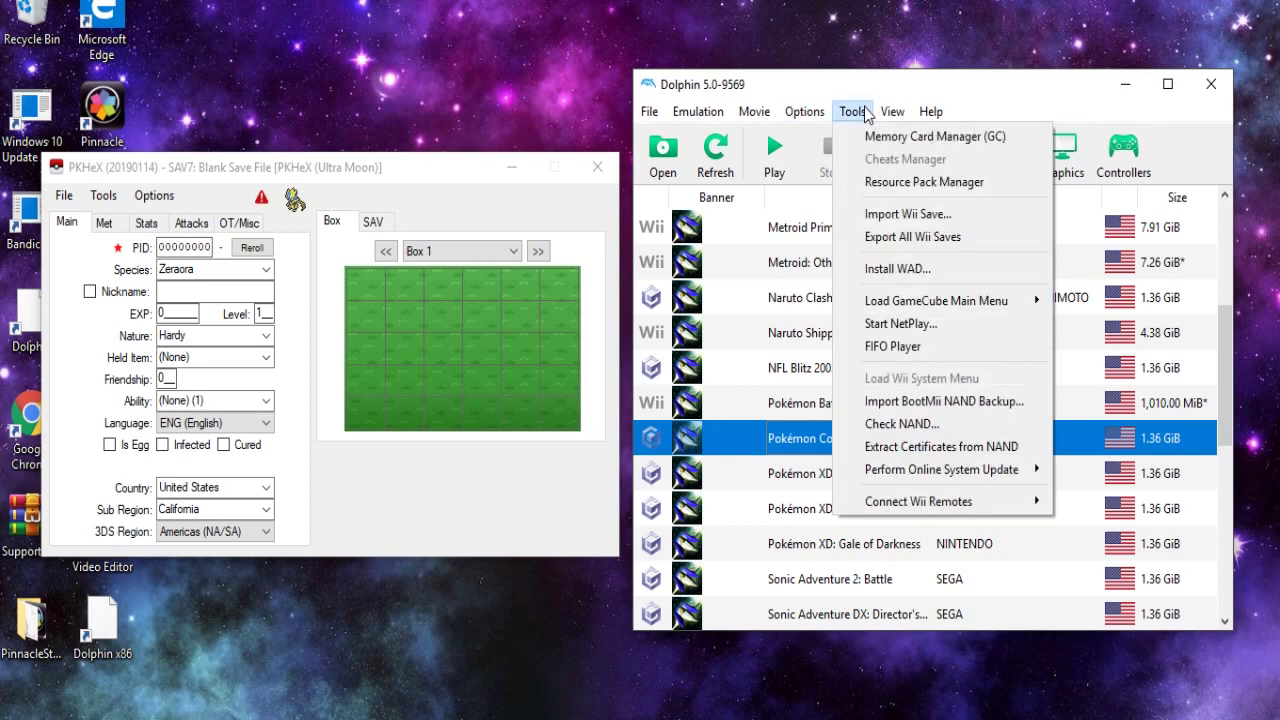
left_click(905, 138)
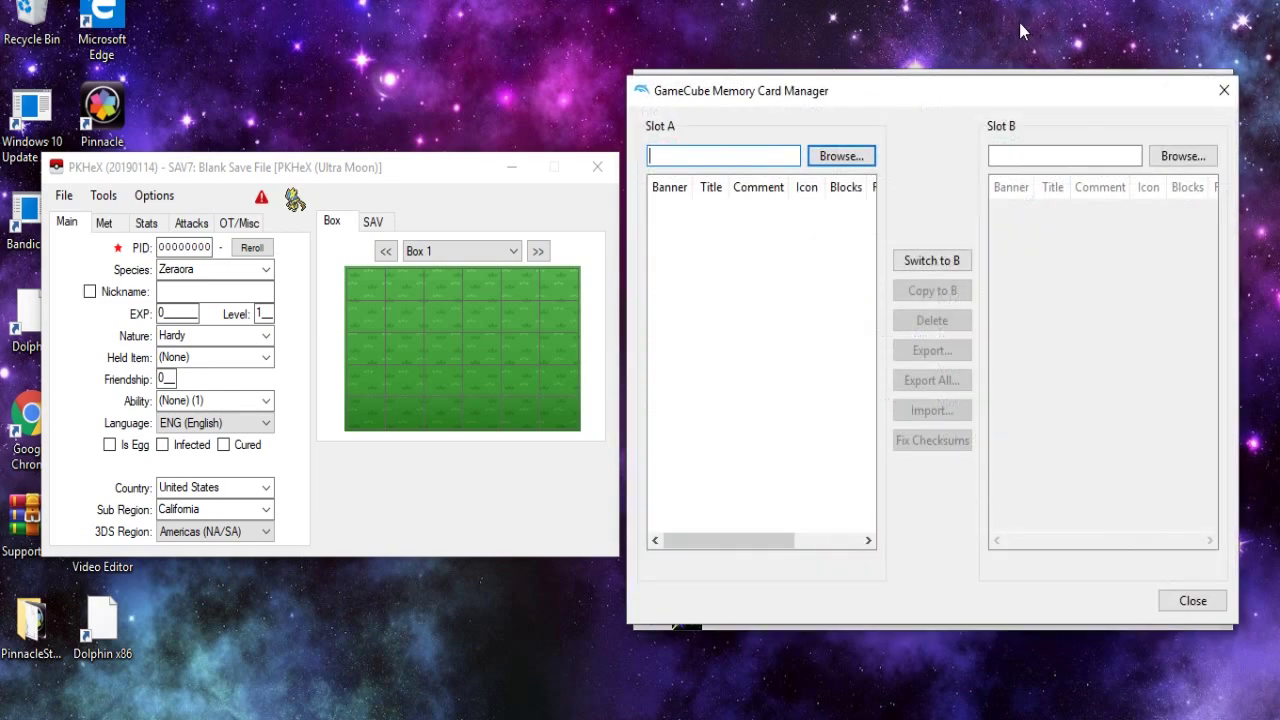
left_click(830, 160)
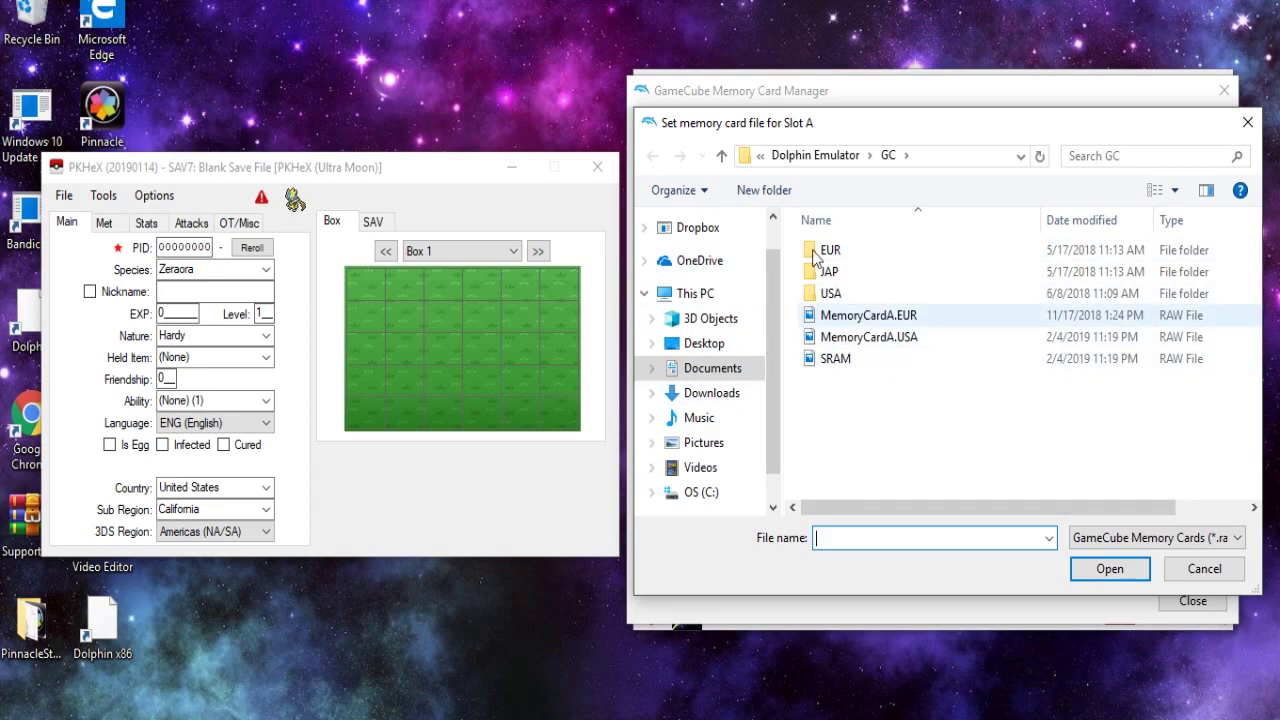
left_click(1023, 158)
left_click(964, 120)
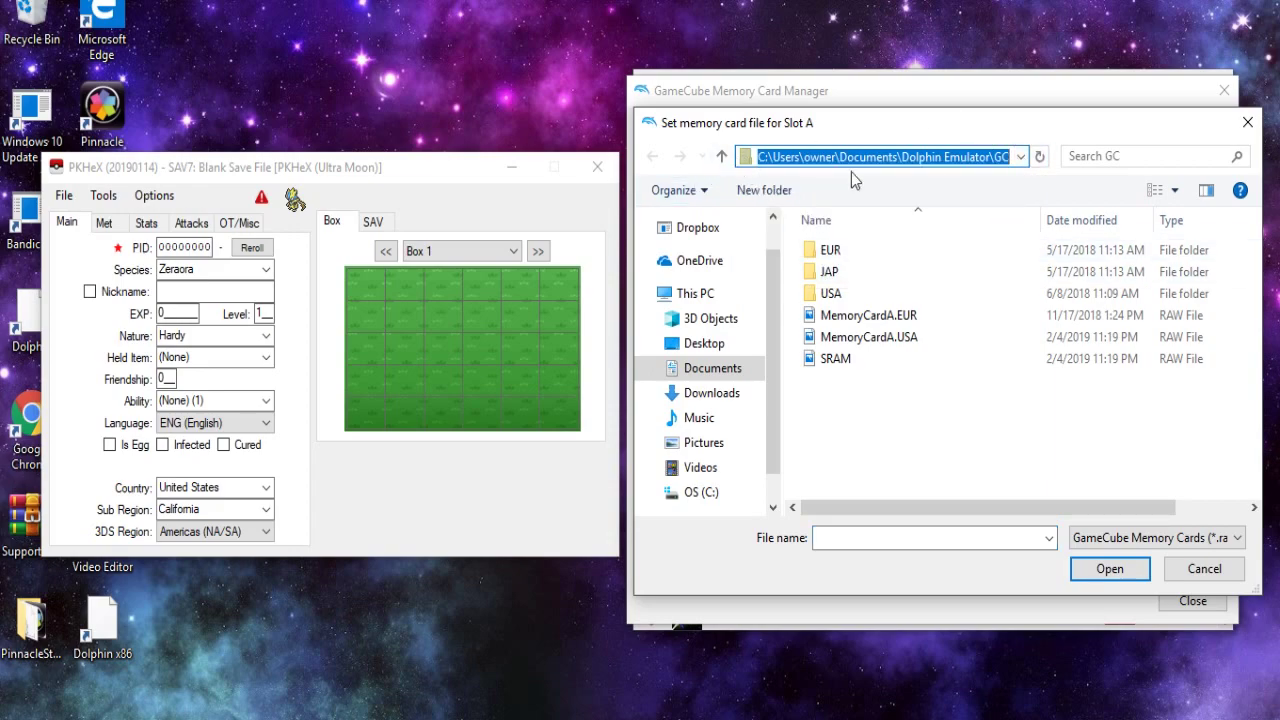
left_click(771, 157)
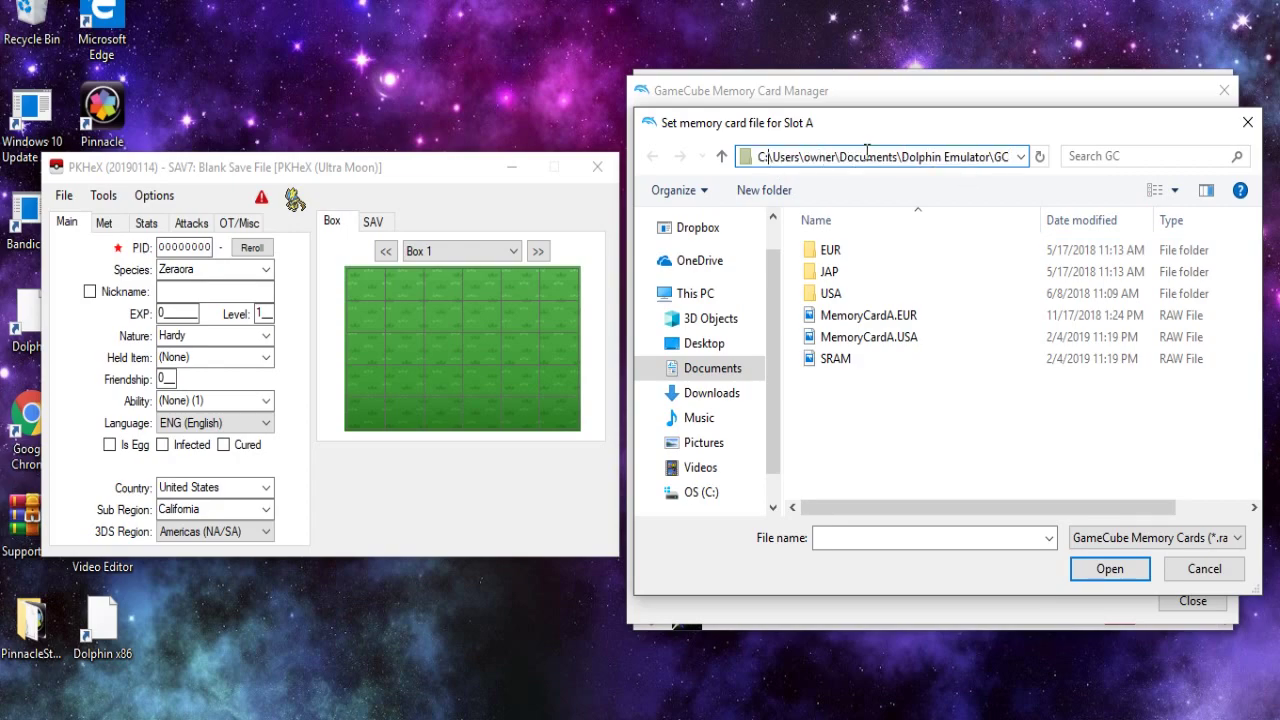
left_click_drag(879, 157, 1024, 168)
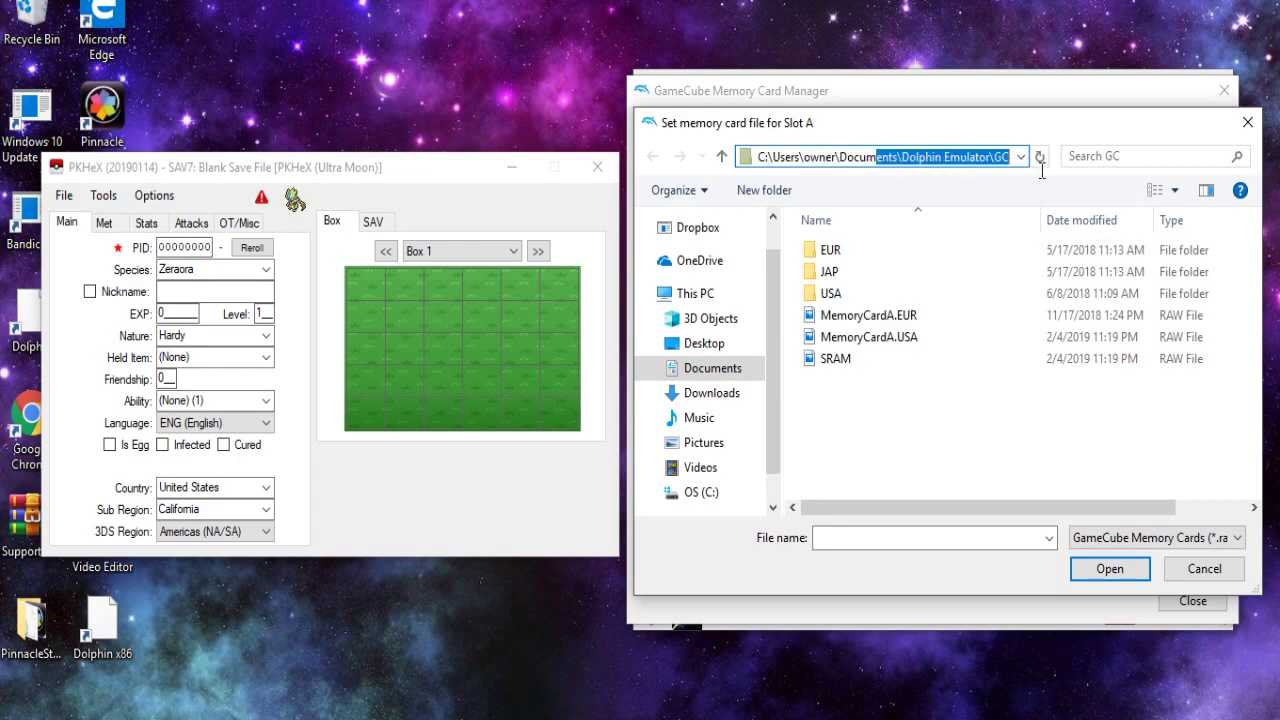
left_click(935, 157)
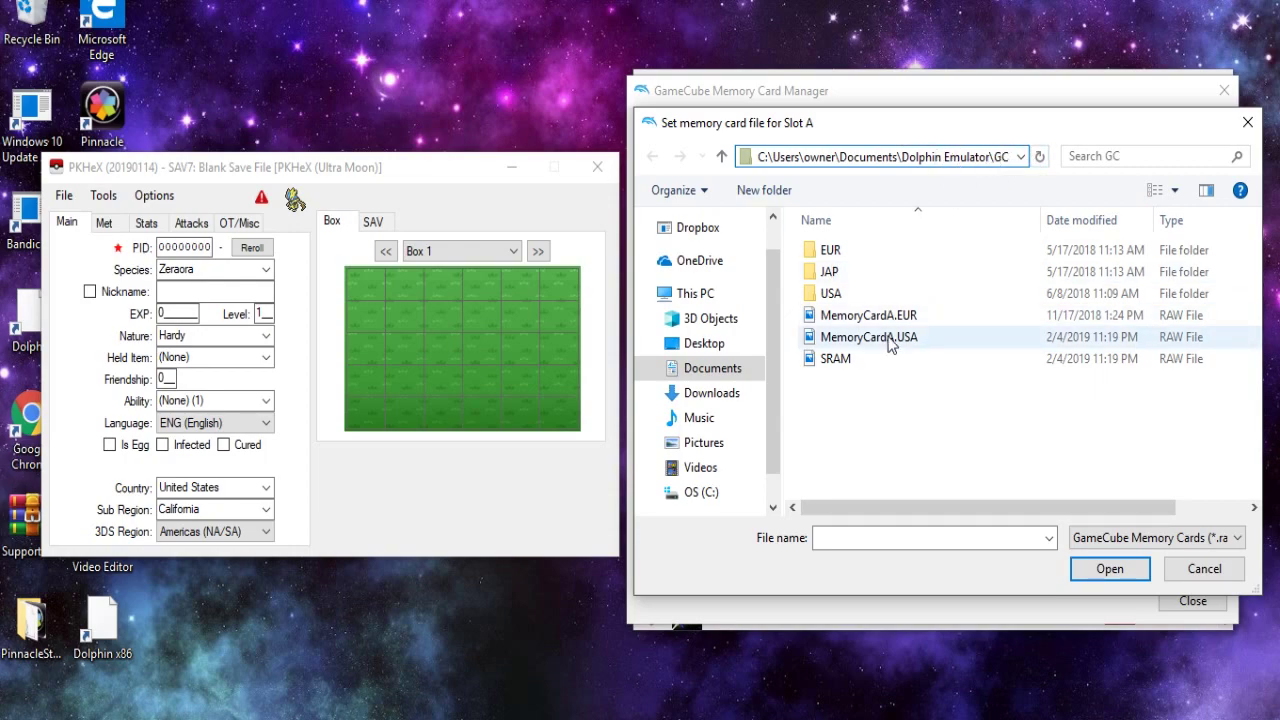
left_click(881, 394)
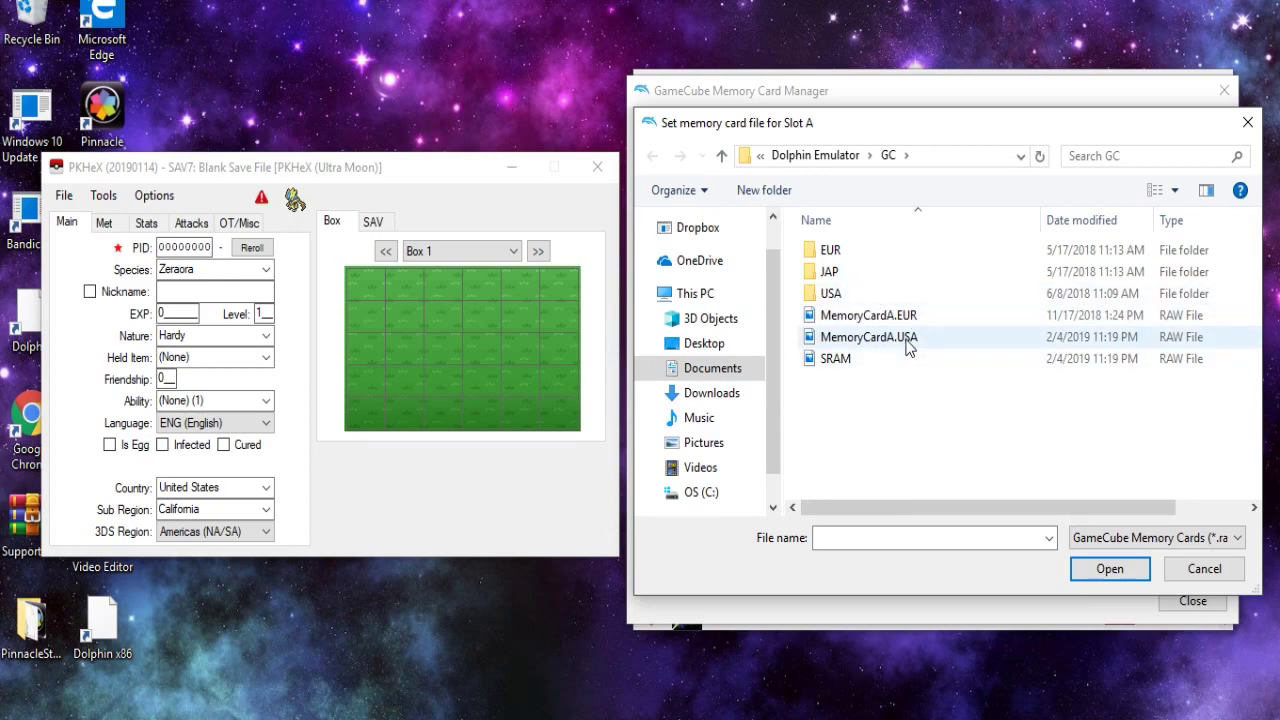
double_click(868, 337)
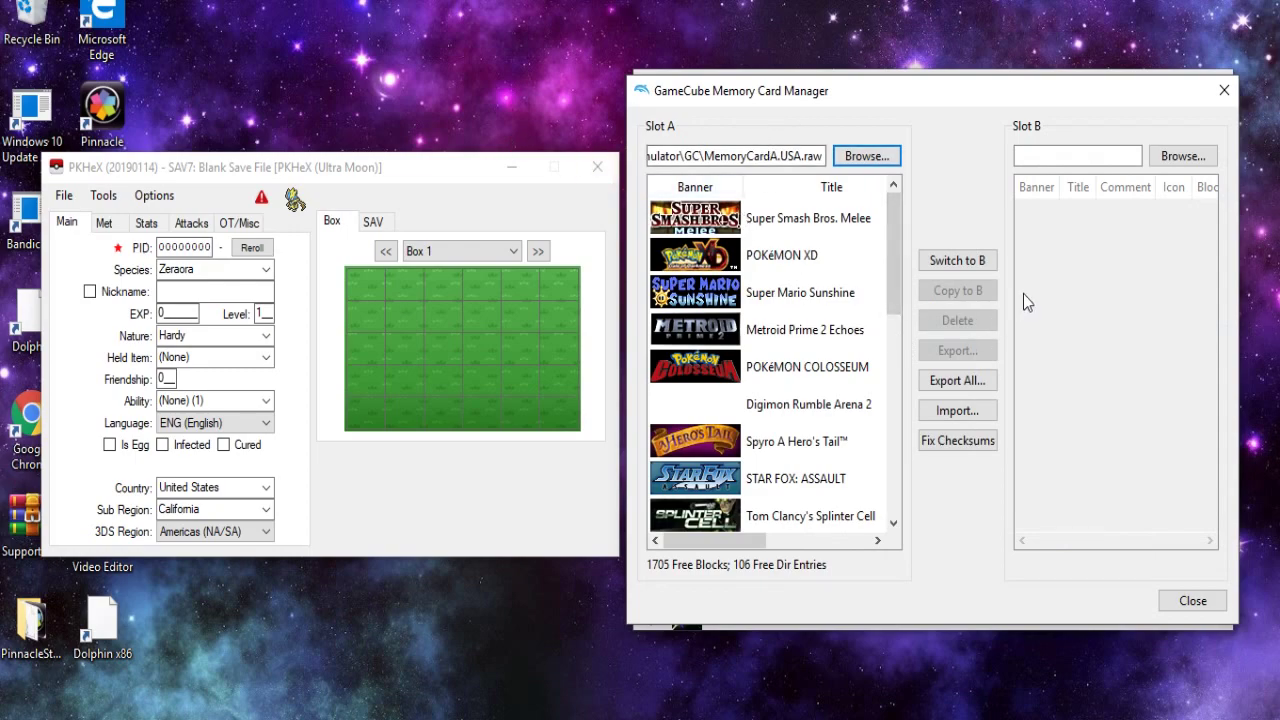
- Export the Pokémon Colosseum save from Slot A as a native GCI file named 01-GC6E-pokemon_colosseum56
scroll(898, 298, "down", 1)
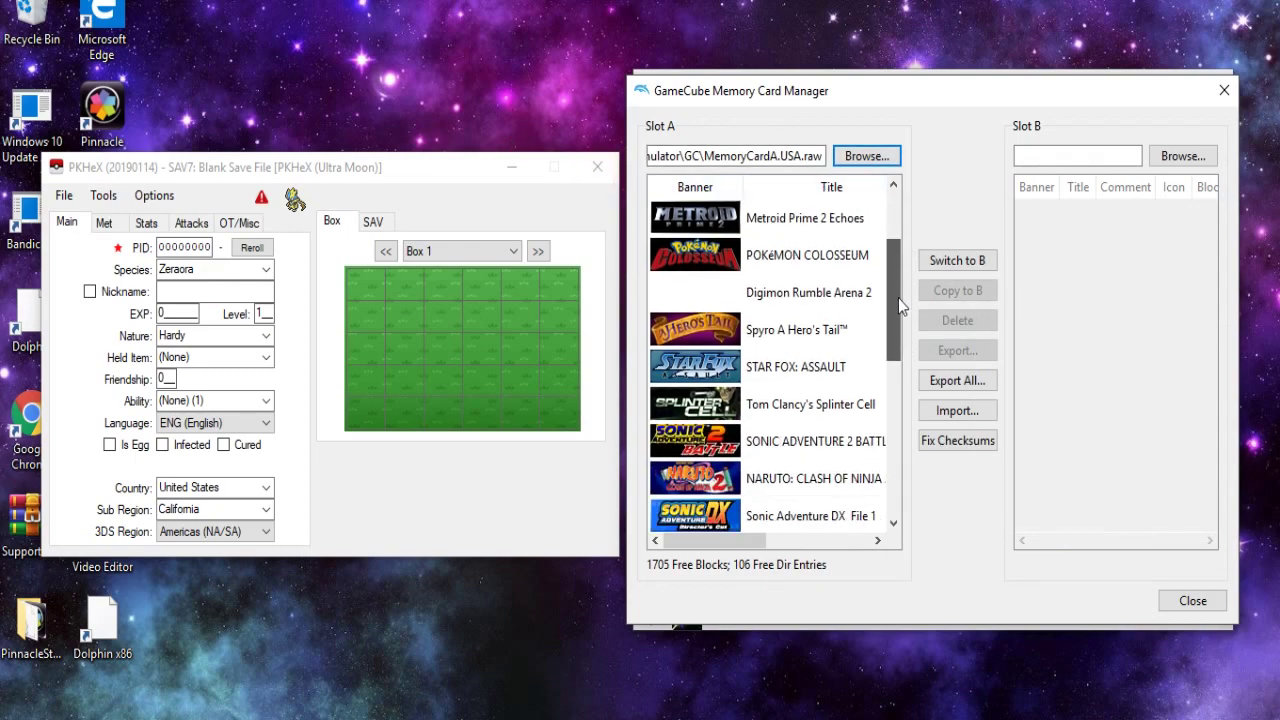
left_click_drag(898, 298, 887, 479)
left_click_drag(898, 434, 893, 170)
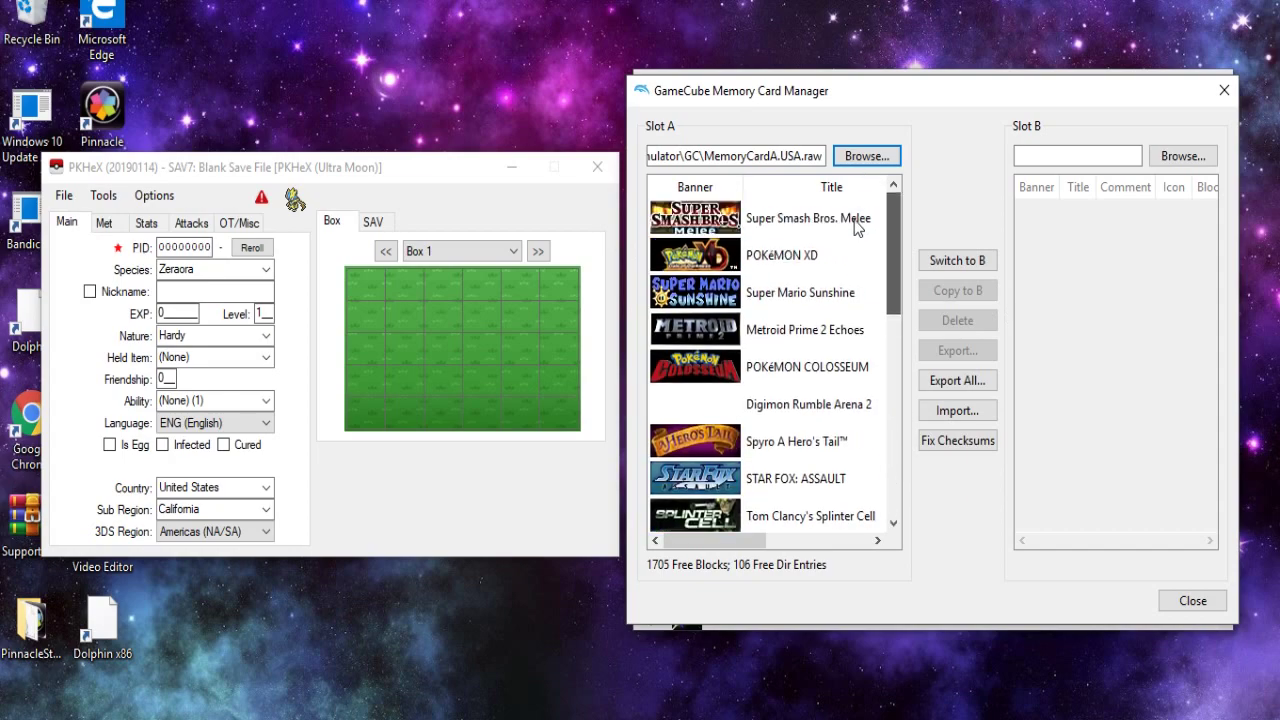
left_click(826, 258)
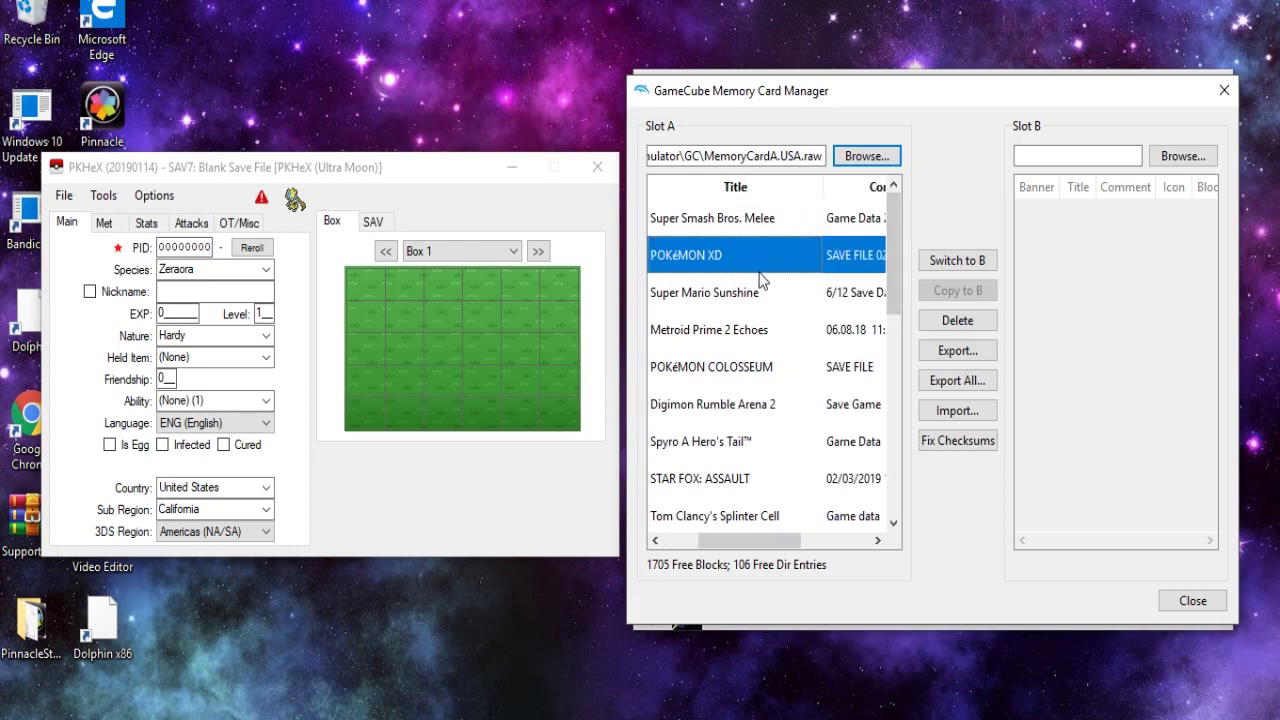
left_click(756, 372)
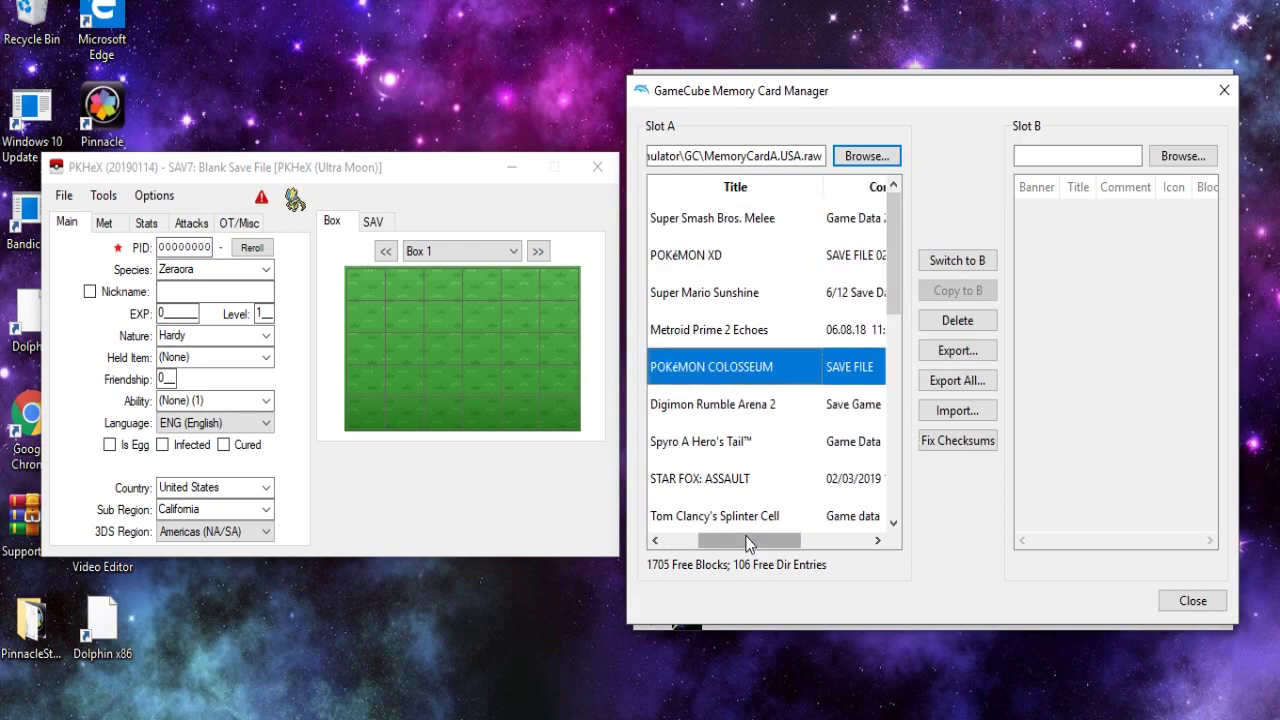
left_click_drag(745, 537, 668, 535)
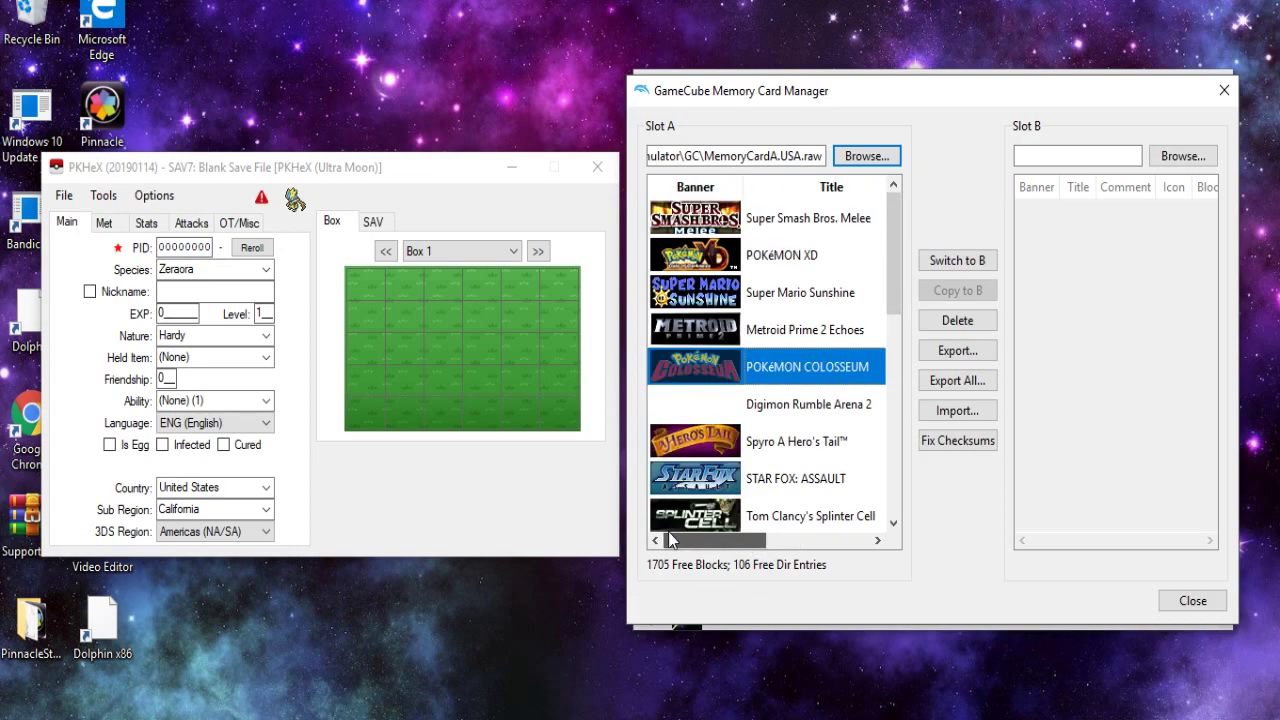
left_click(957, 350)
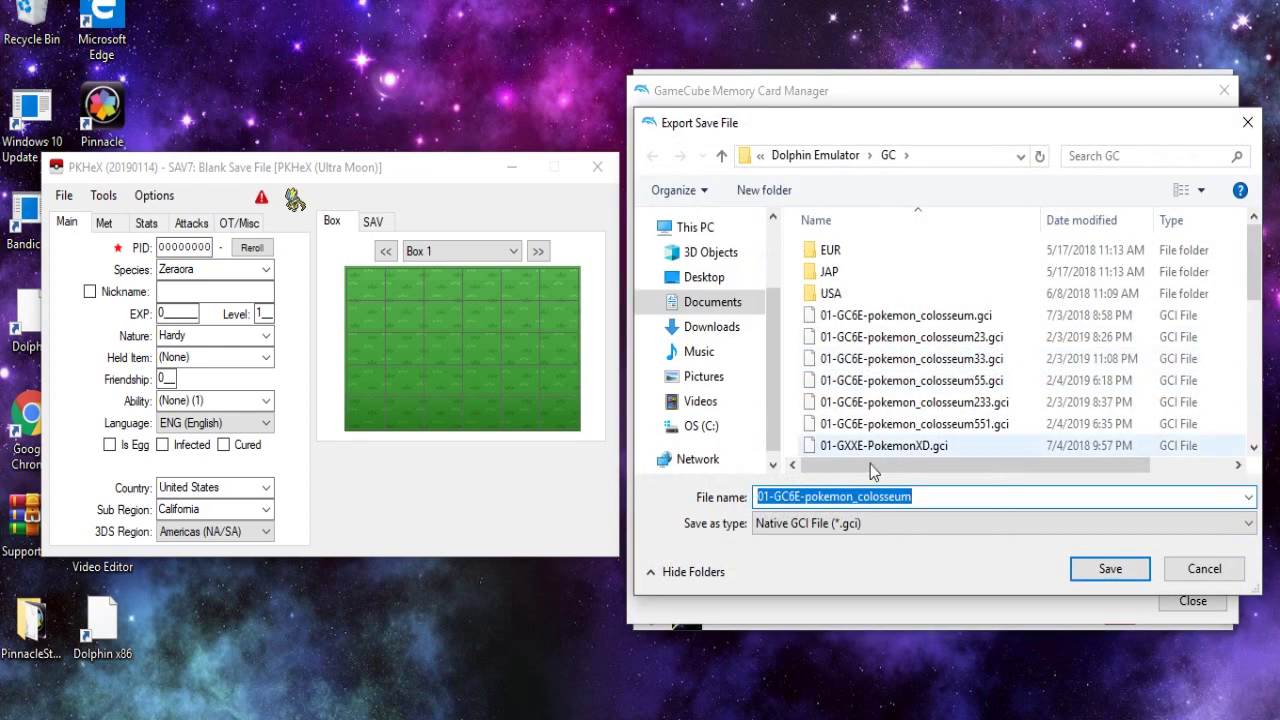
scroll(975, 320, "down", 6)
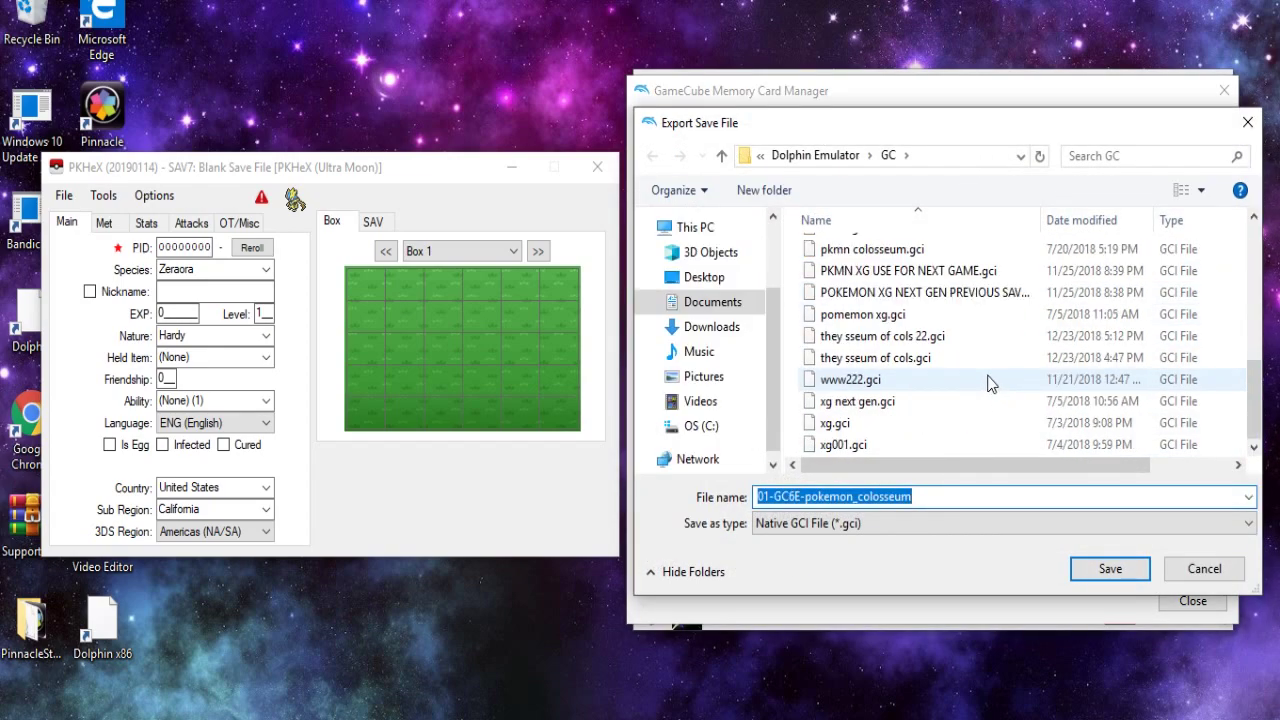
scroll(988, 383, "up", 6)
left_click(944, 495)
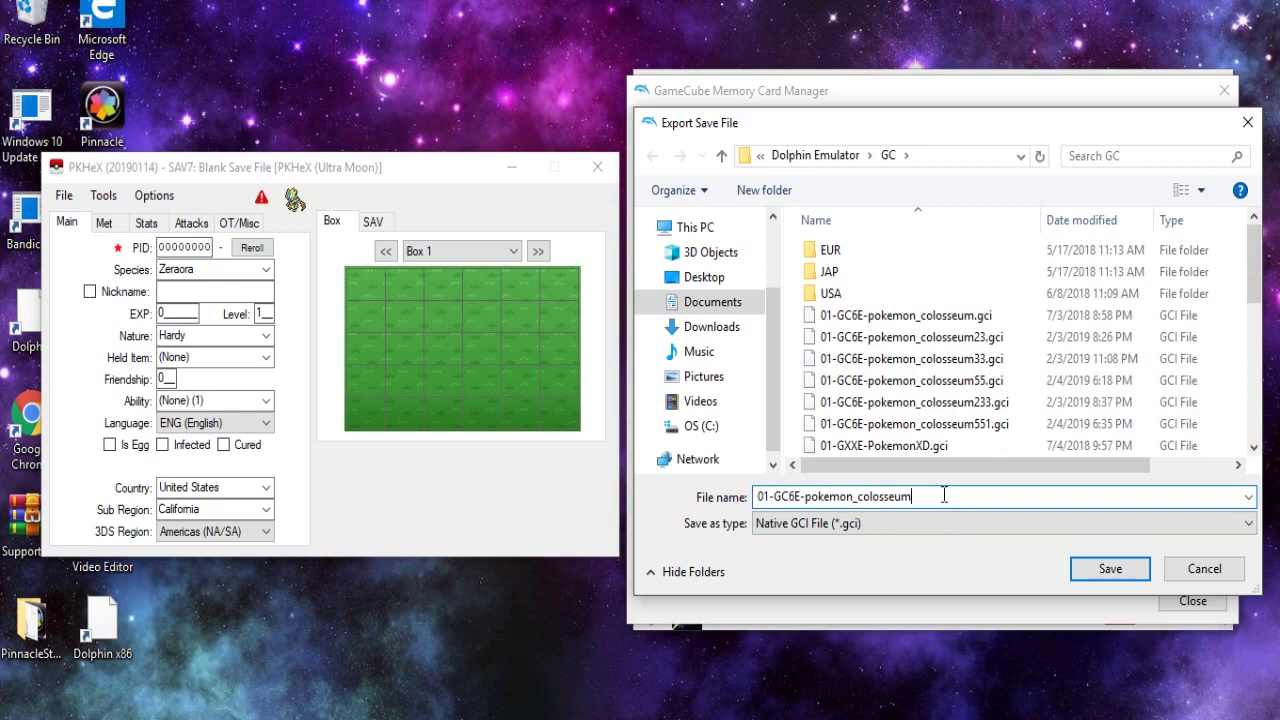
type("56")
left_click(1110, 569)
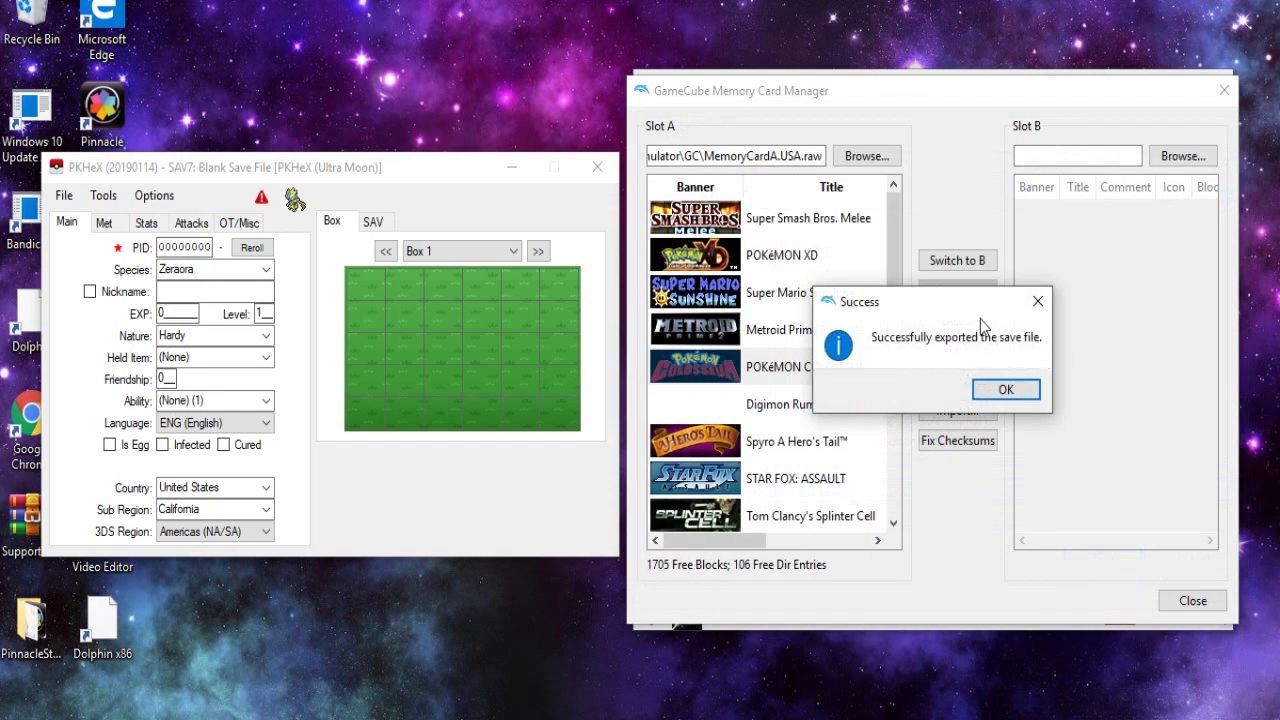
left_click(1020, 390)
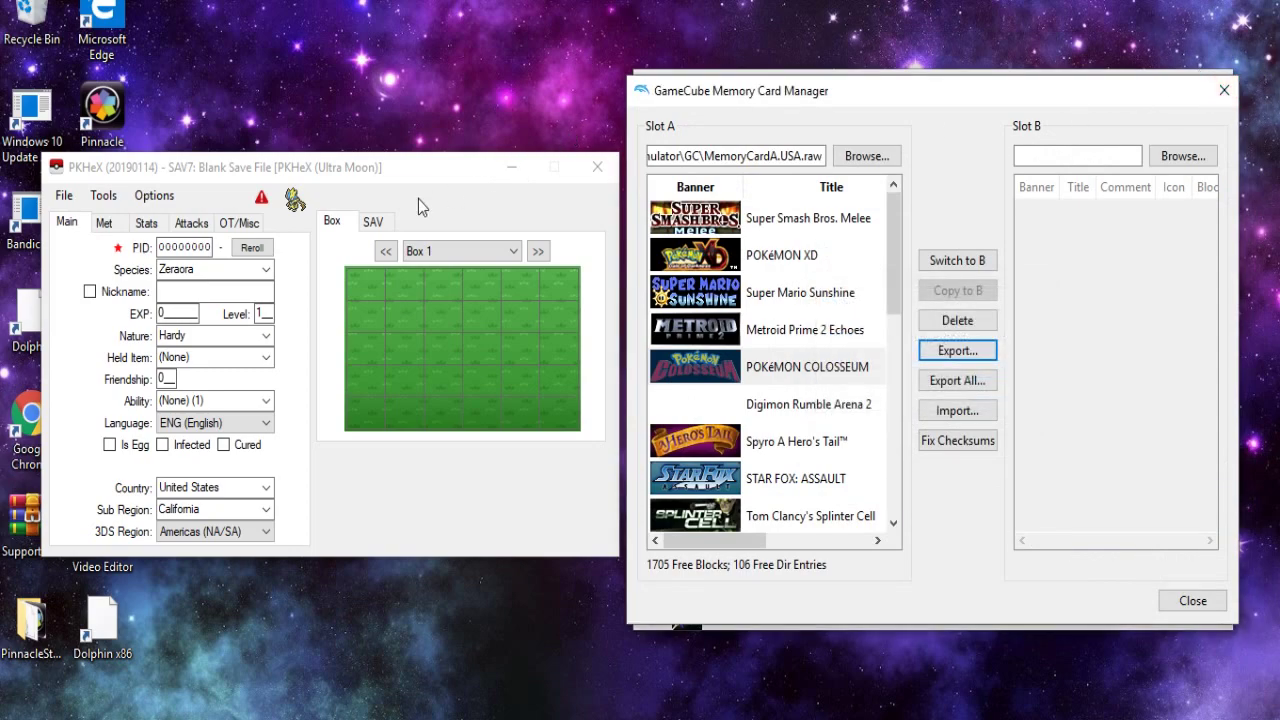
- Switch to PKHeX and load the exported save 01-GC6E-pokemon_colosseum56.gci from the GC folder
left_click_drag(397, 172, 717, 189)
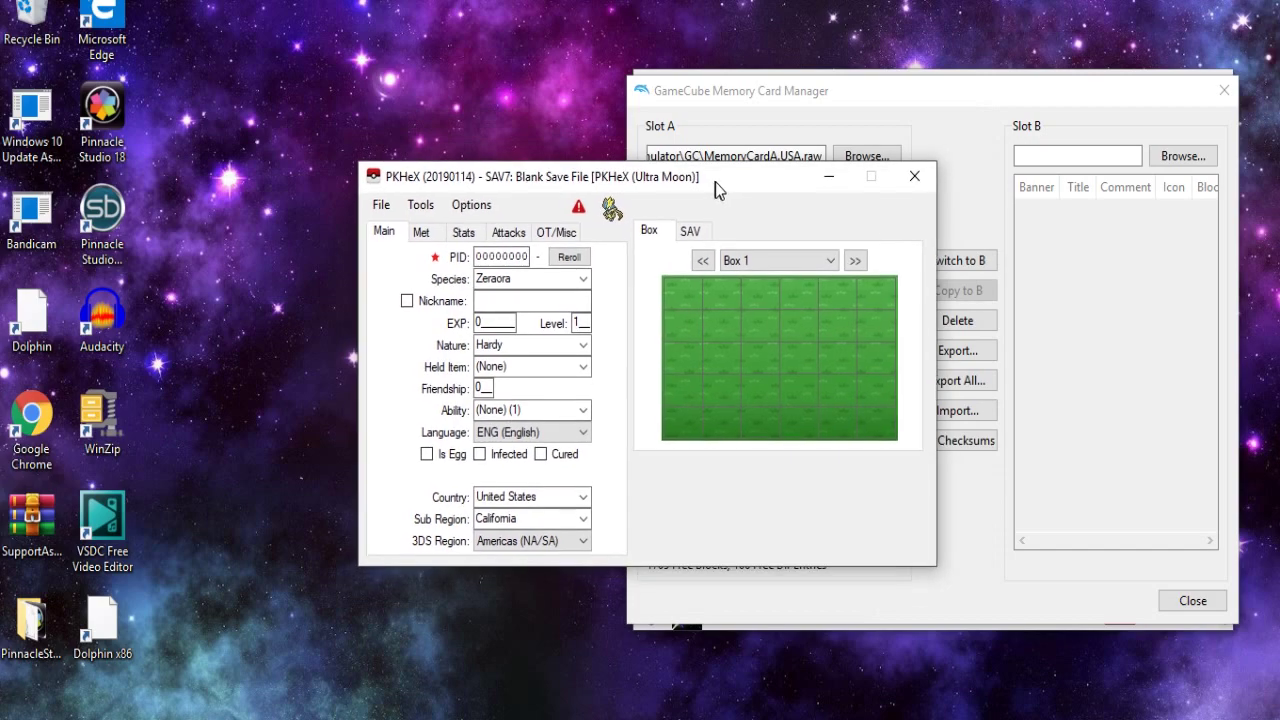
left_click(380, 206)
left_click(395, 226)
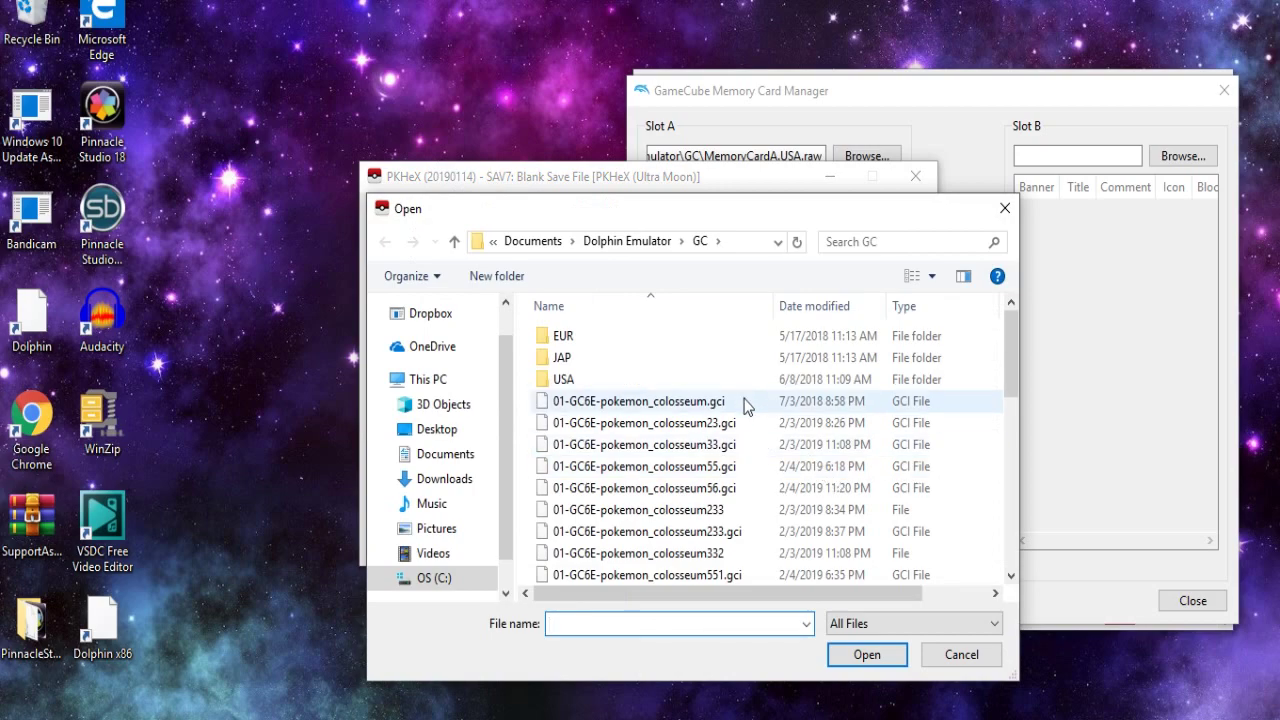
left_click(737, 489)
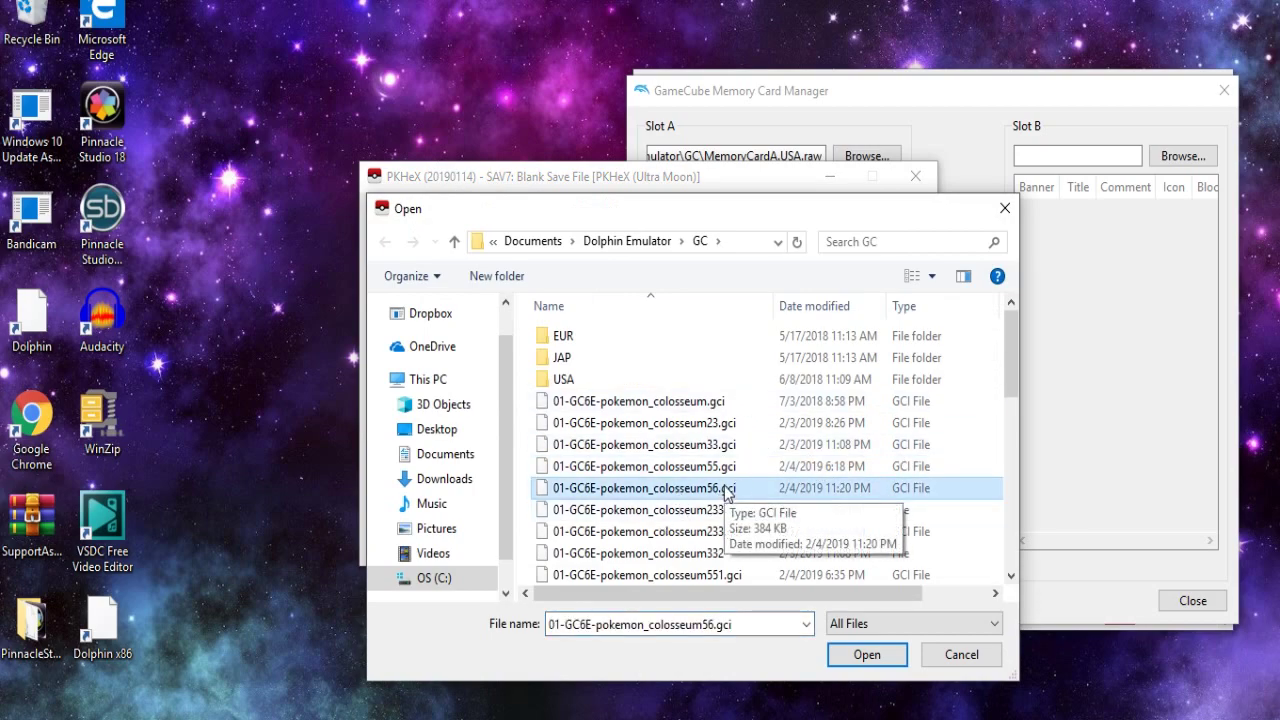
double_click(725, 489)
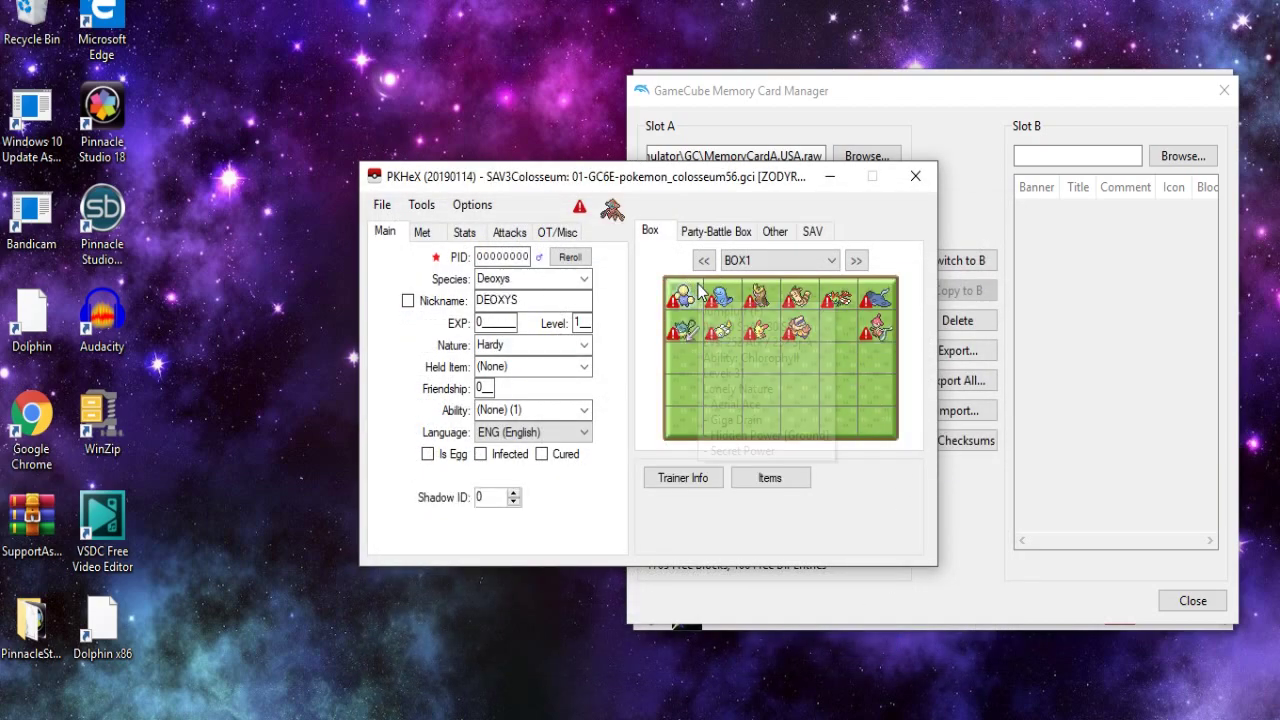
- View Jumpluff from the first slot of BOX1 and check its stats and main details
mouse_move(698, 290)
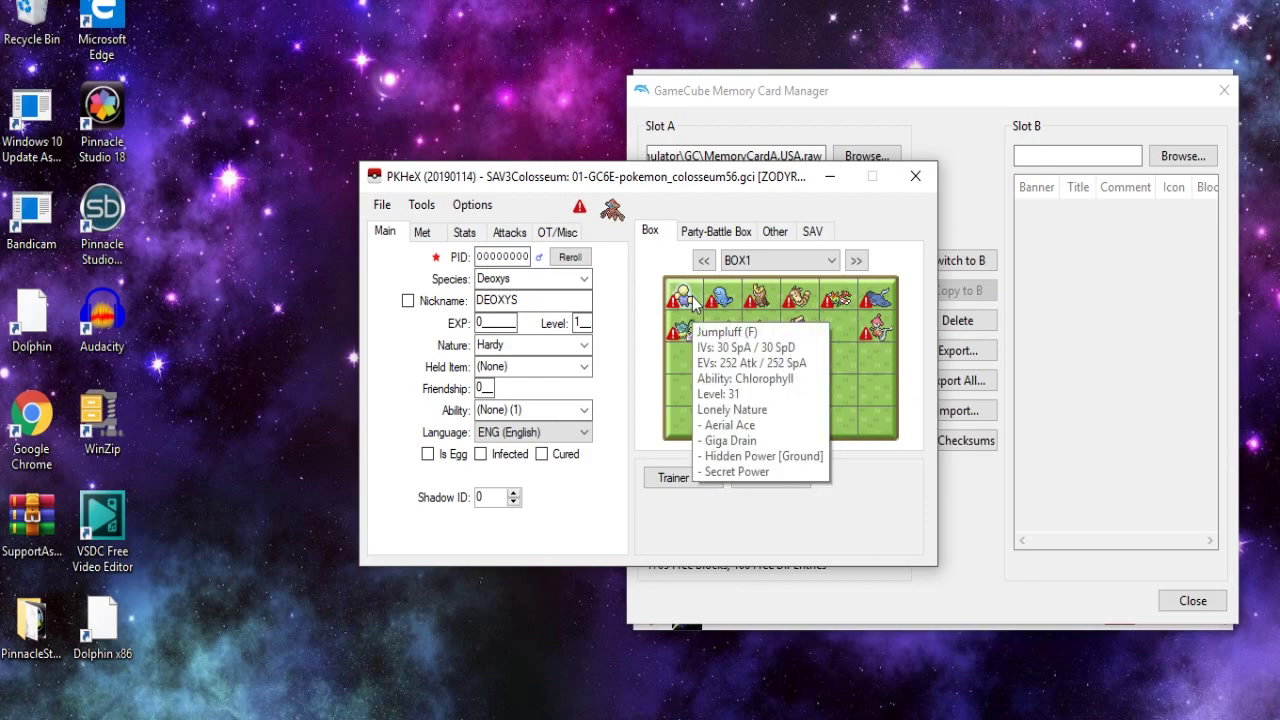
right_click(688, 300)
left_click(718, 306)
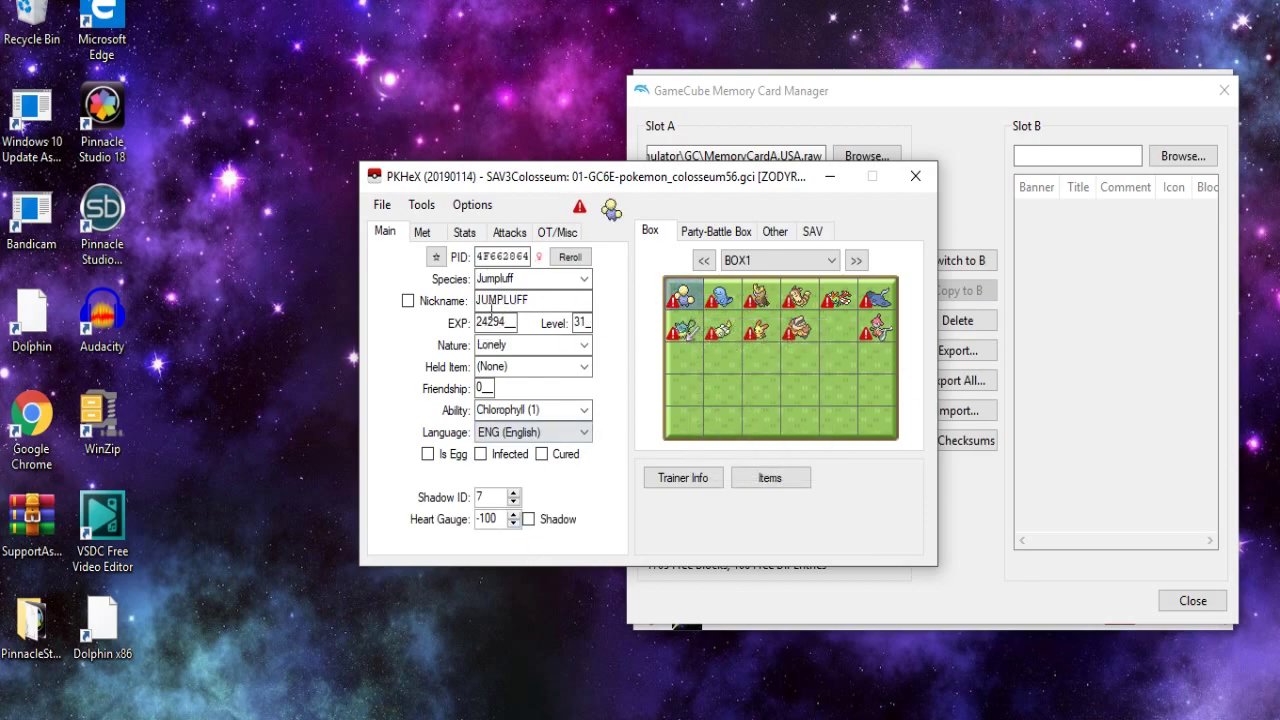
left_click(487, 232)
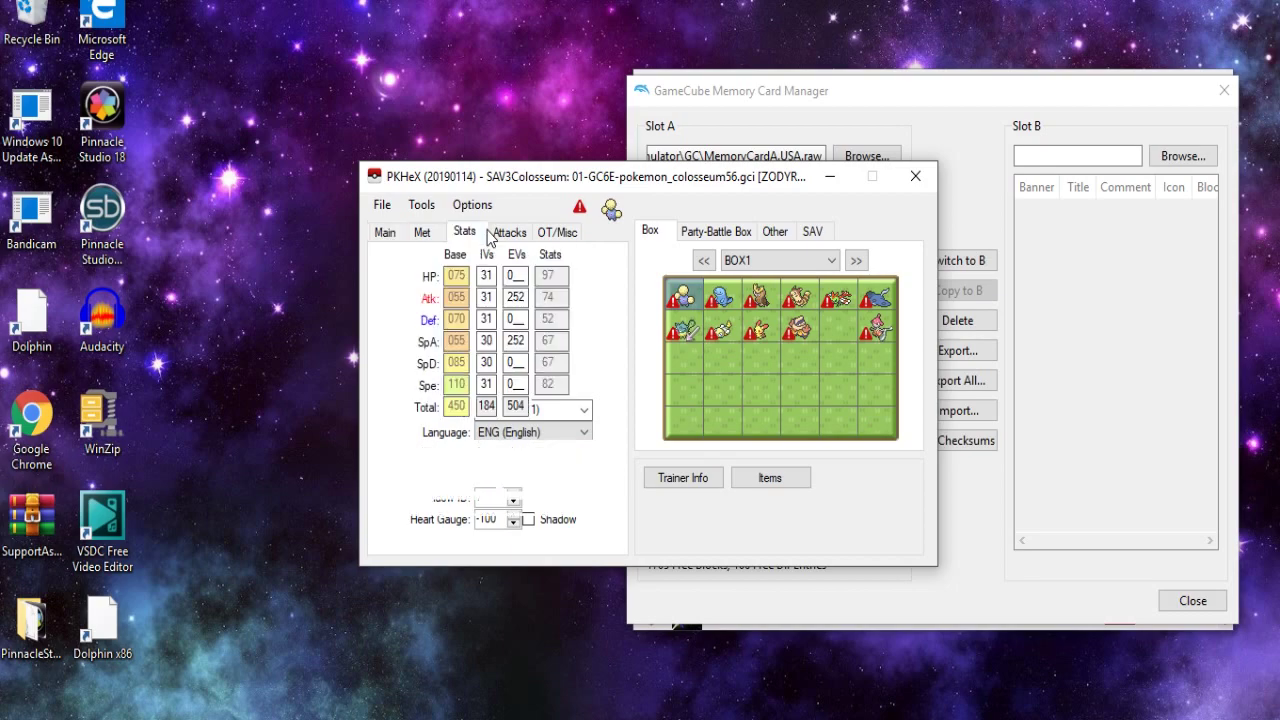
left_click(385, 234)
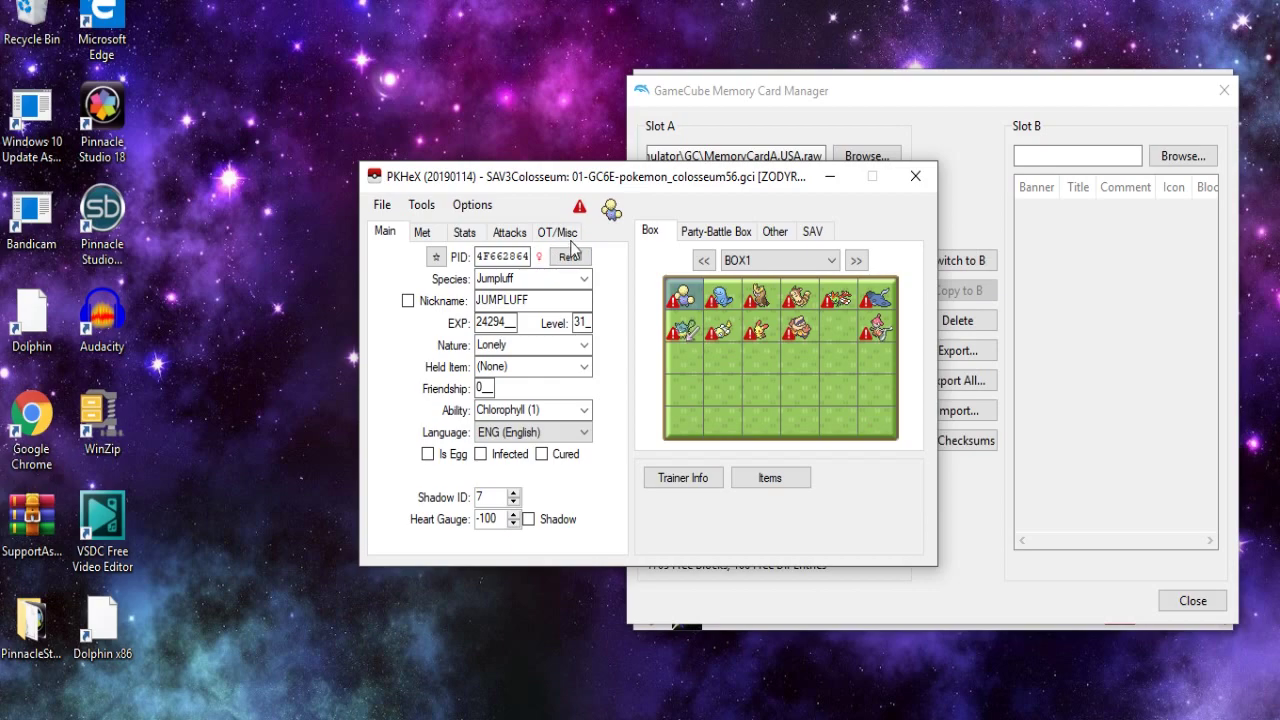
- Switch Jumpluff's gender to male and back to female, running the legality check after each change
left_click(539, 257)
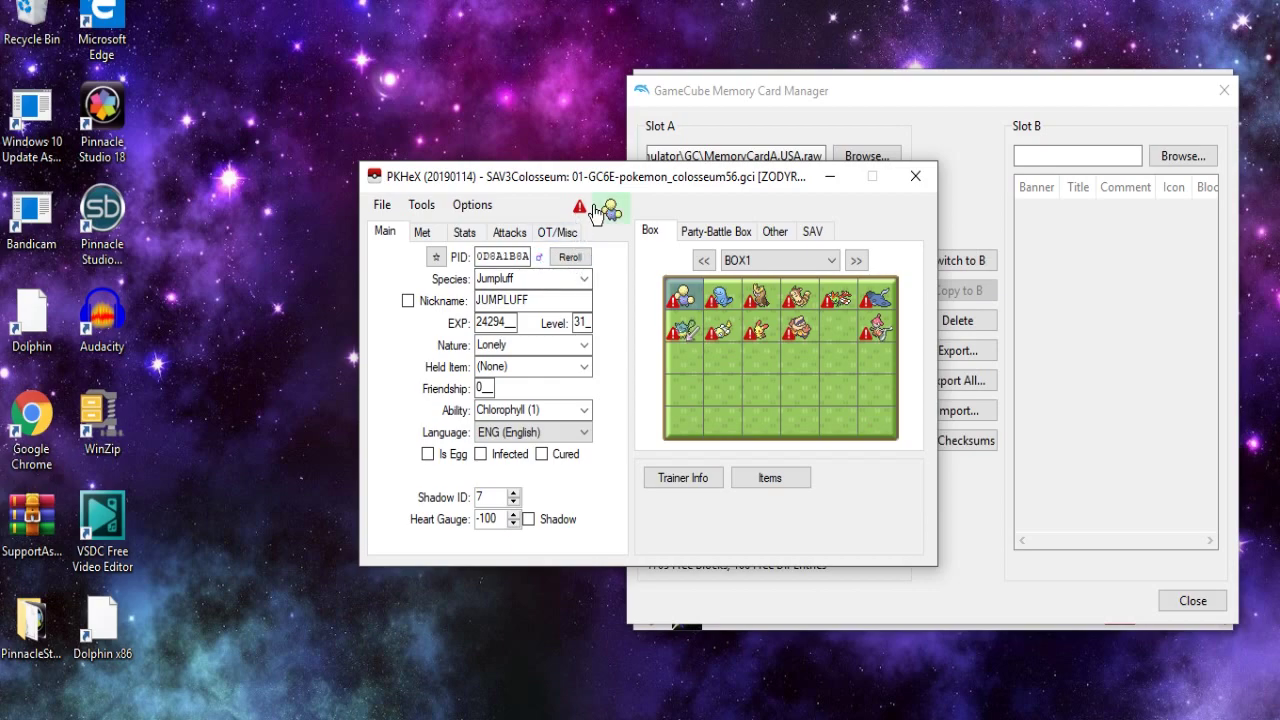
left_click(579, 212)
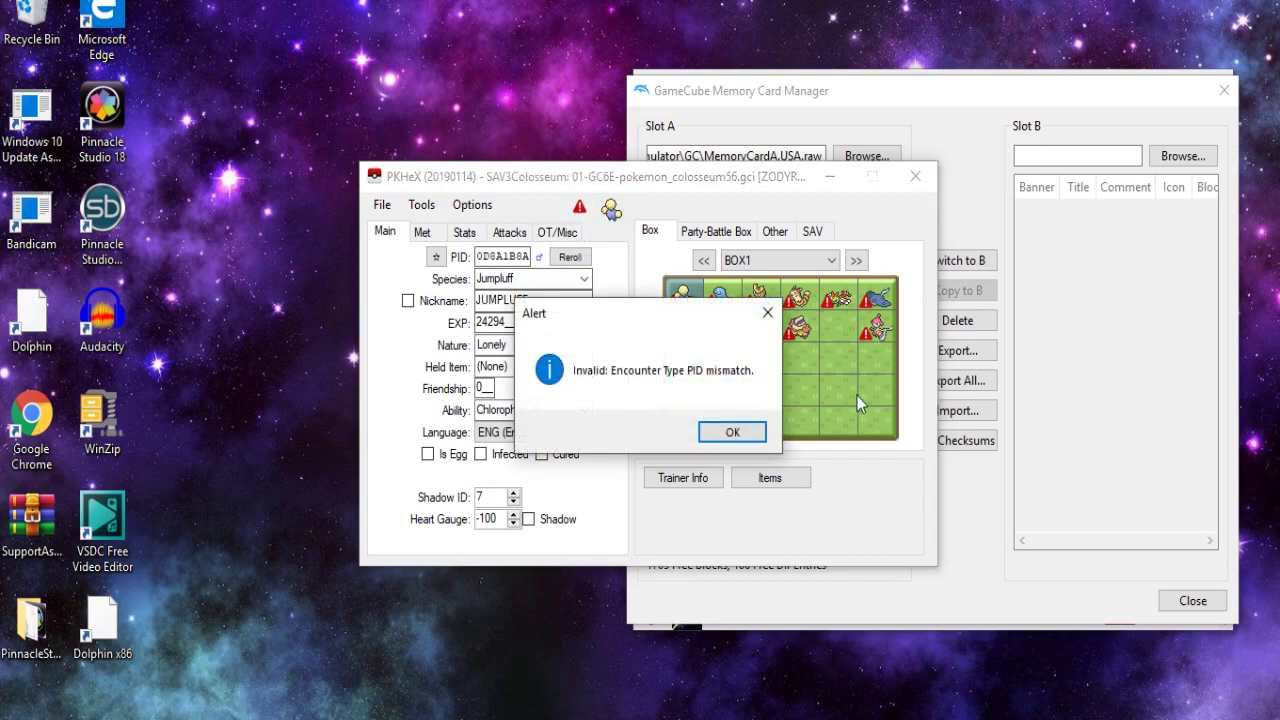
left_click(735, 437)
left_click(539, 257)
left_click(580, 212)
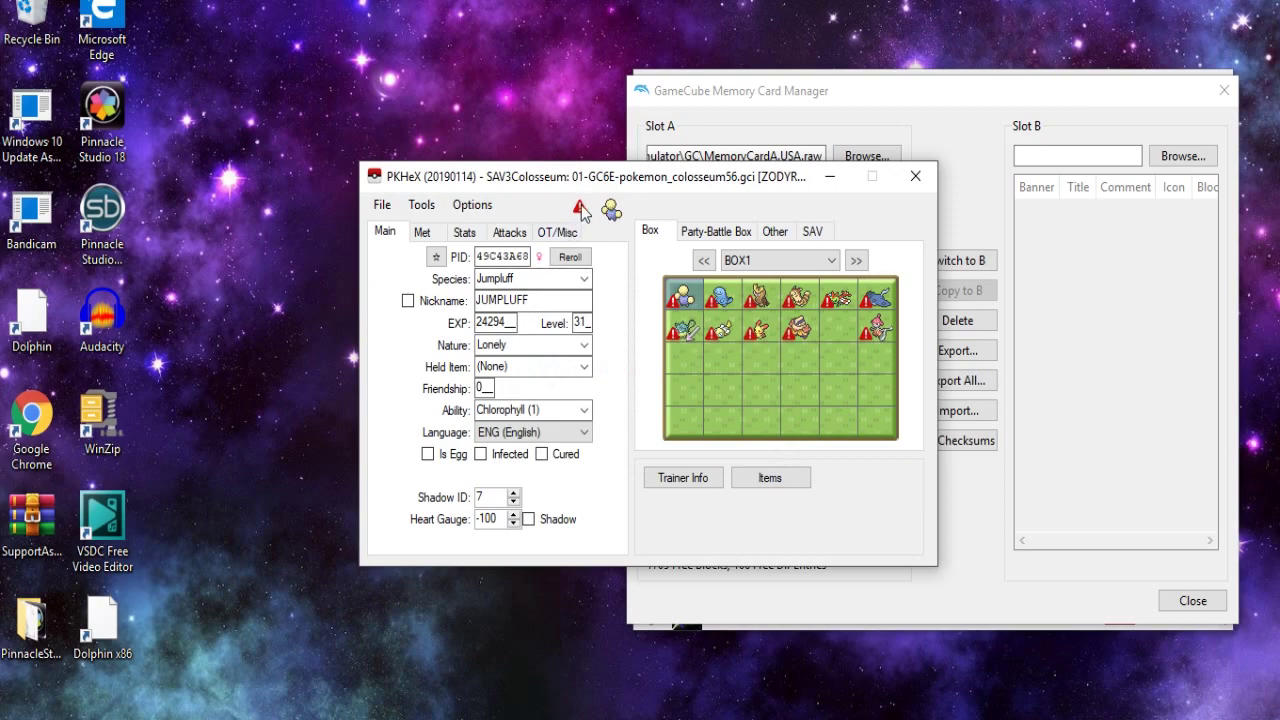
left_click(730, 432)
- Move the last Pokémon in BOX1's second row into the empty fifth slot of that row
mouse_move(772, 327)
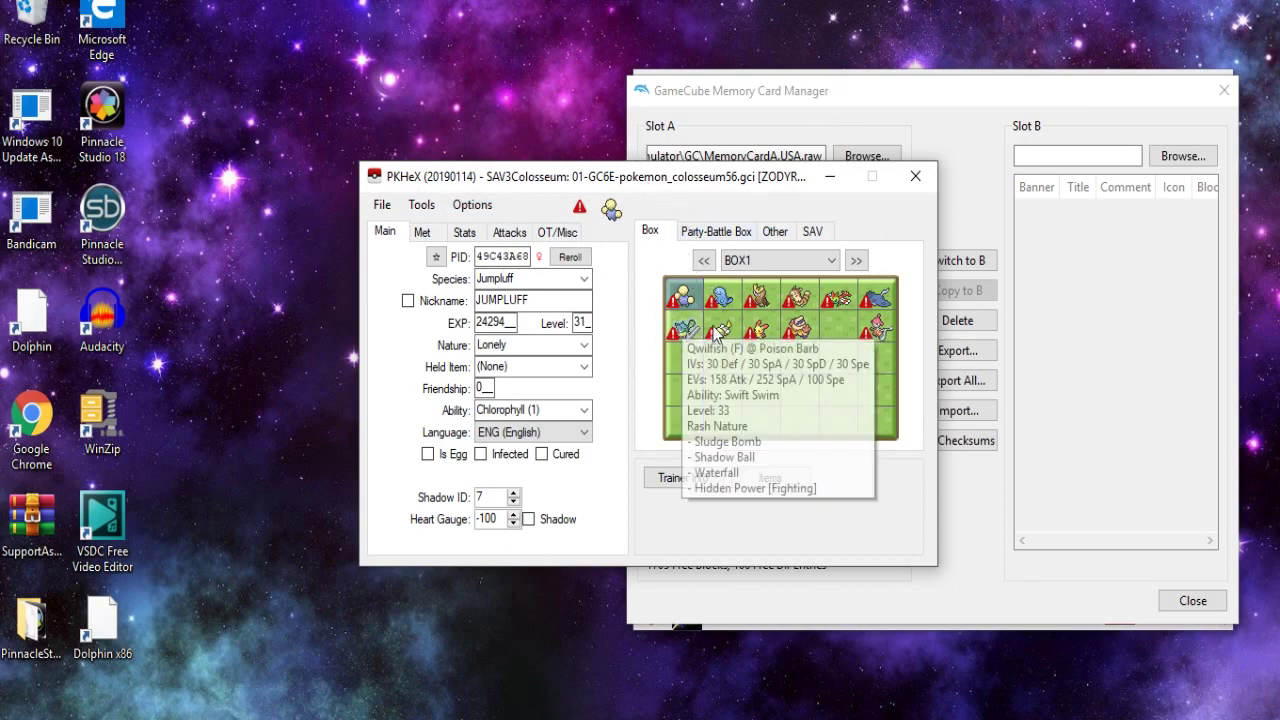
left_click_drag(882, 332, 838, 328)
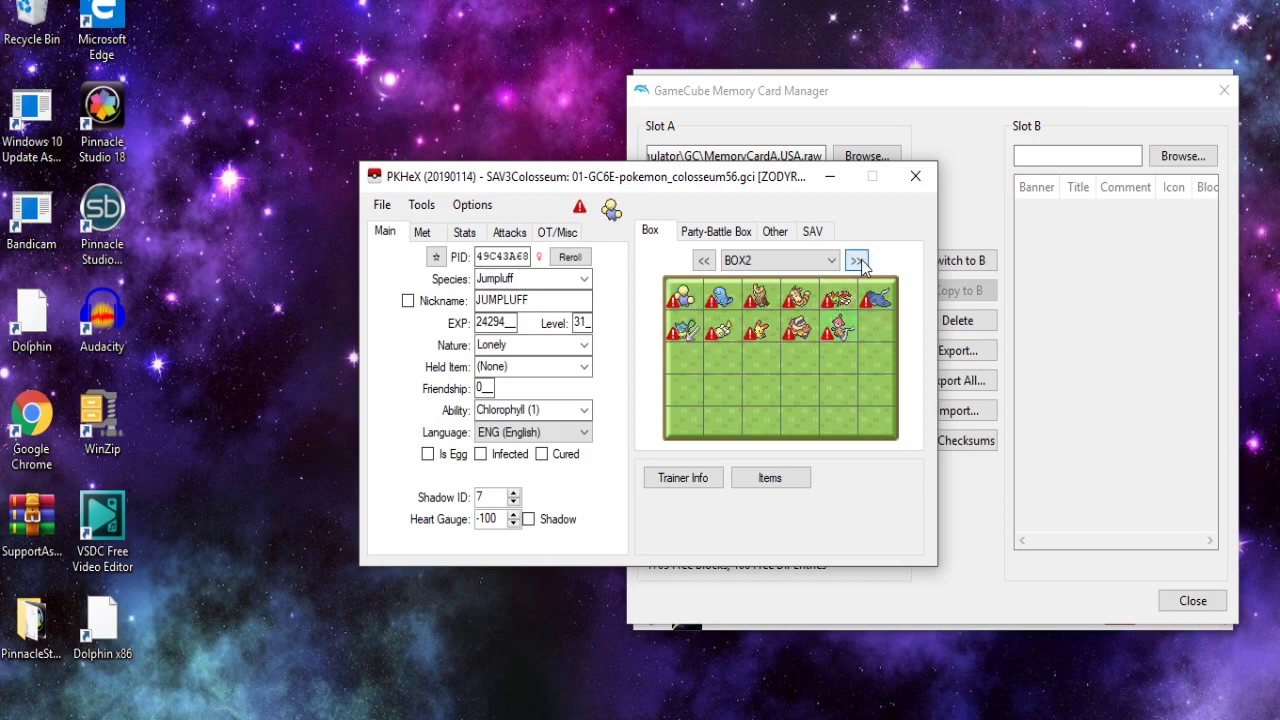
- Switch to BOX2 and view the shadow Pokémon Swablu from its first slot in the editor
left_click(857, 261)
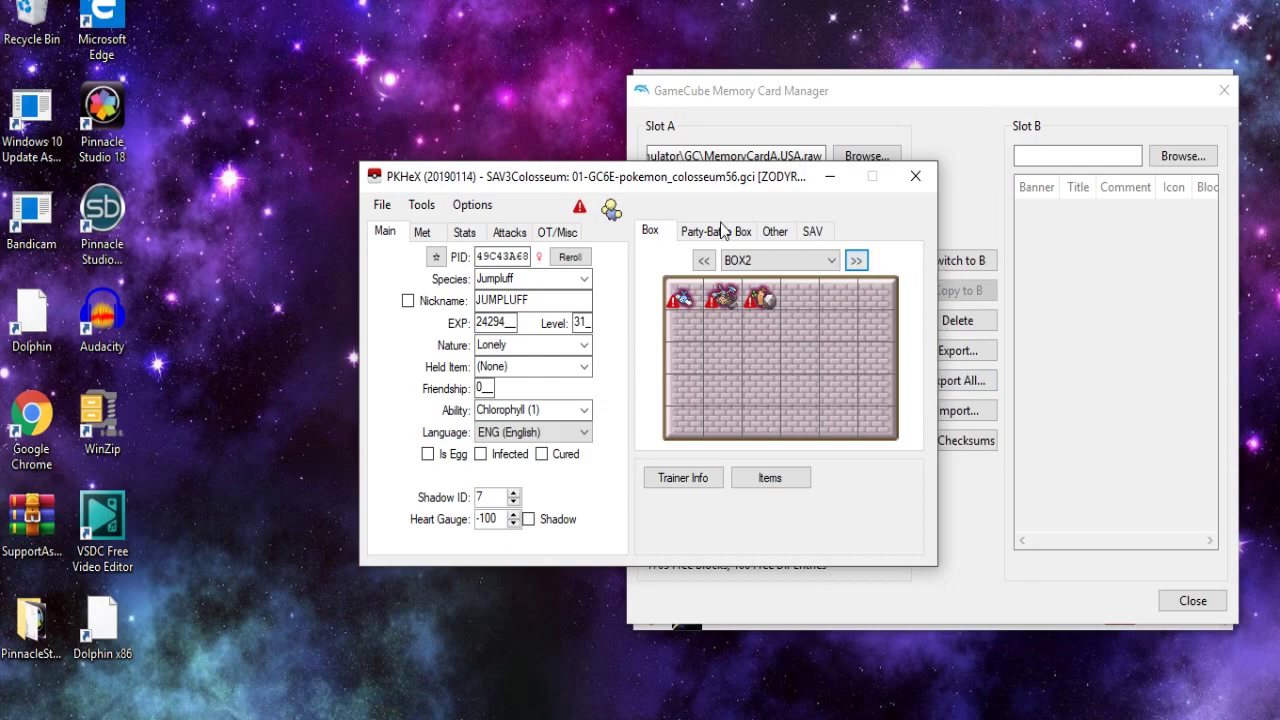
right_click(688, 295)
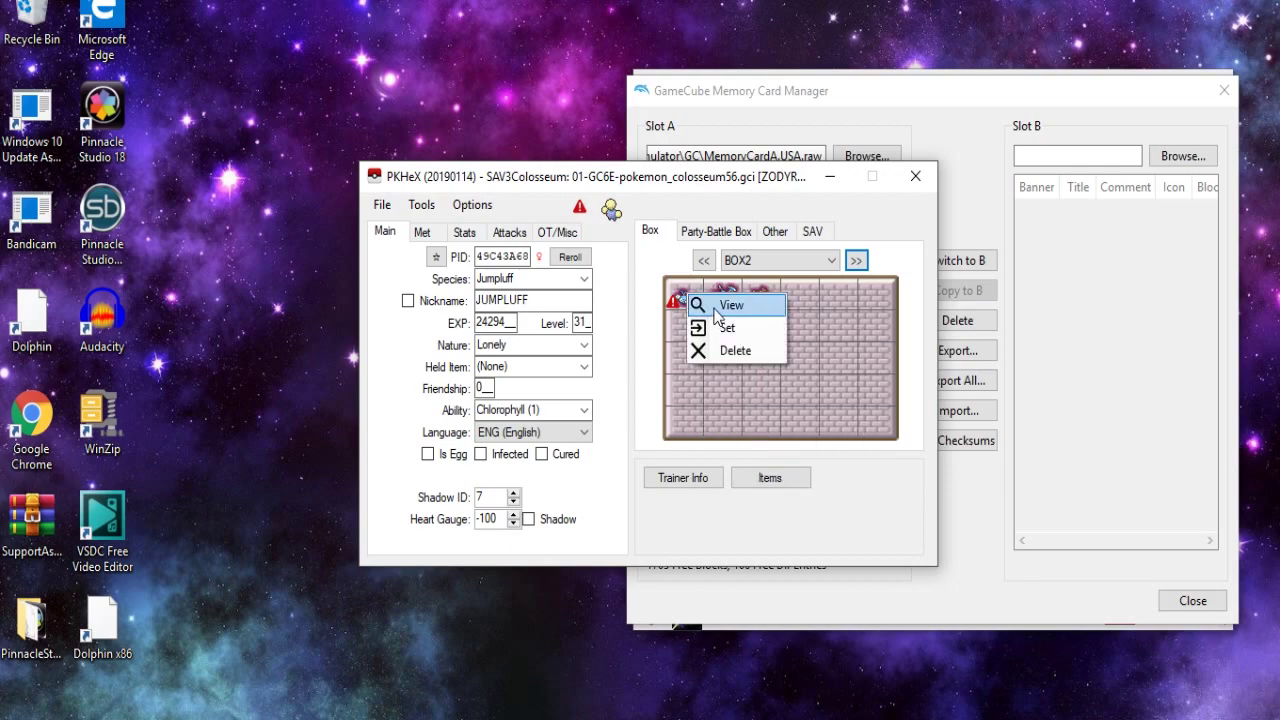
left_click(715, 310)
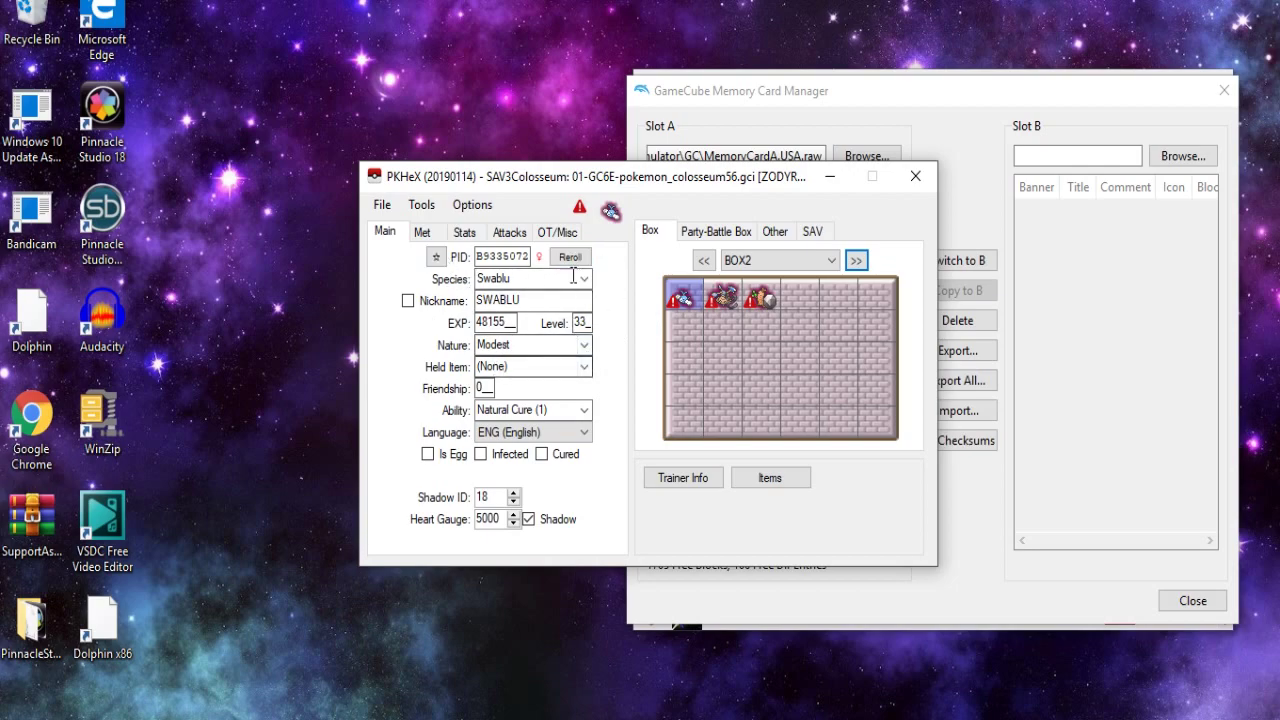
- Look over Swablu's held item, friendship, ability and available language options without changing them
left_click(495, 366)
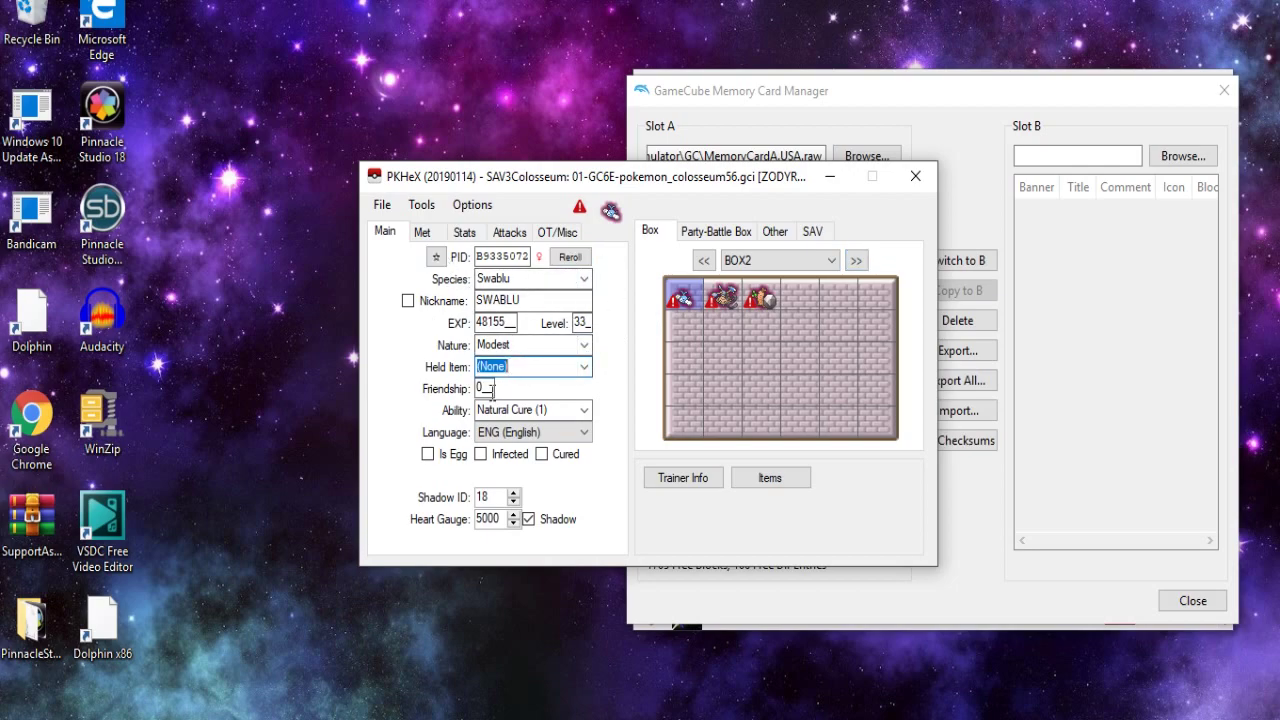
key("Tab")
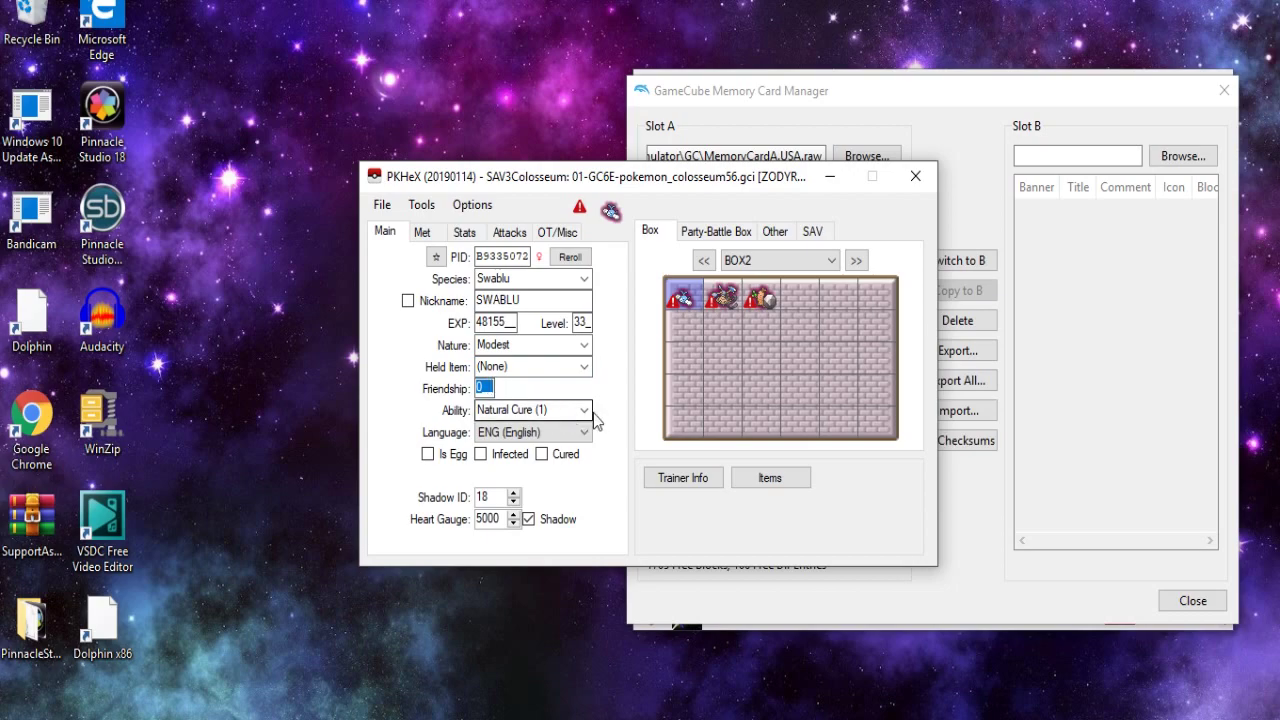
left_click(590, 412)
left_click(573, 432)
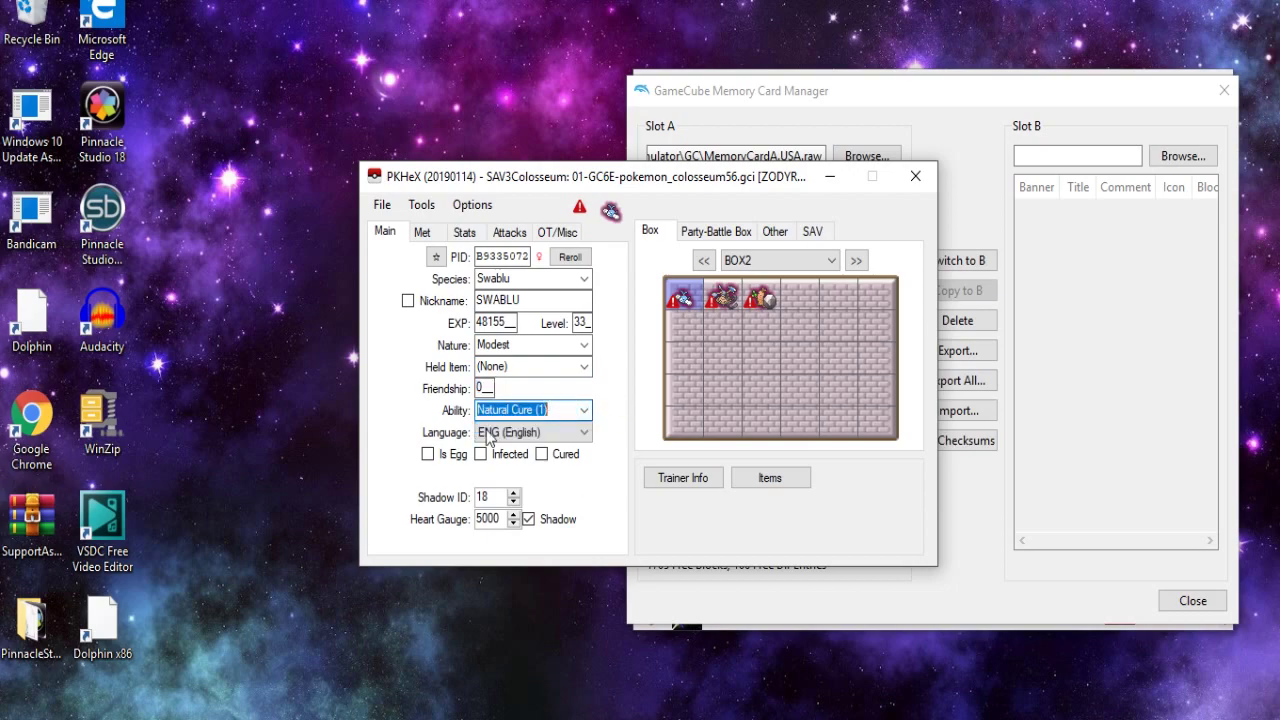
left_click(573, 432)
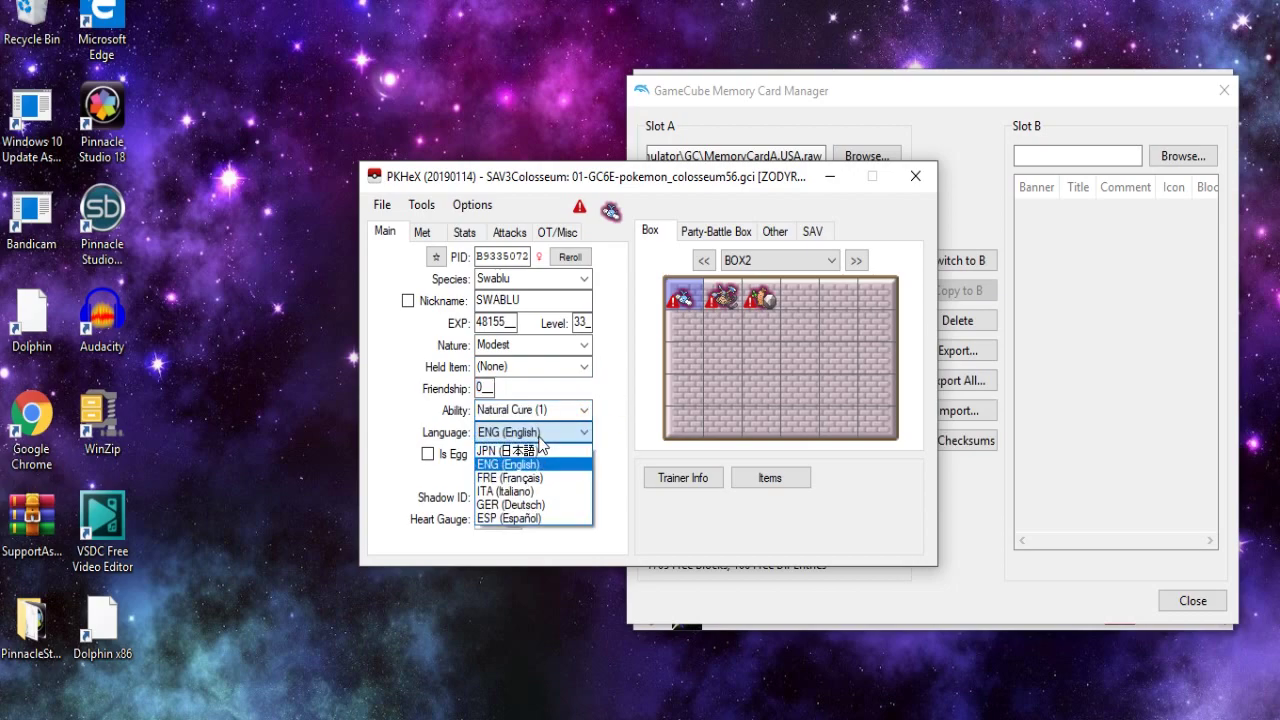
left_click(628, 436)
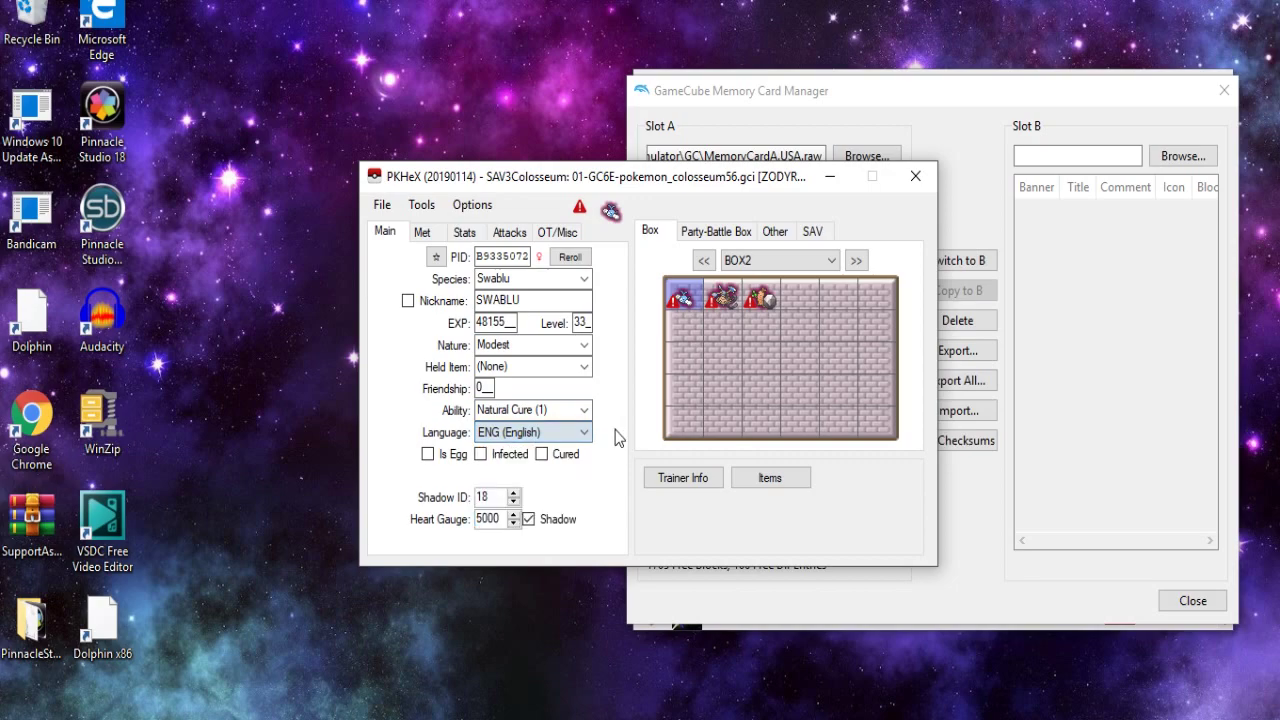
- Set Swablu's Heart Gauge to 0 and write the edited Pokémon back to the first slot of BOX2
double_click(494, 501)
double_click(491, 526)
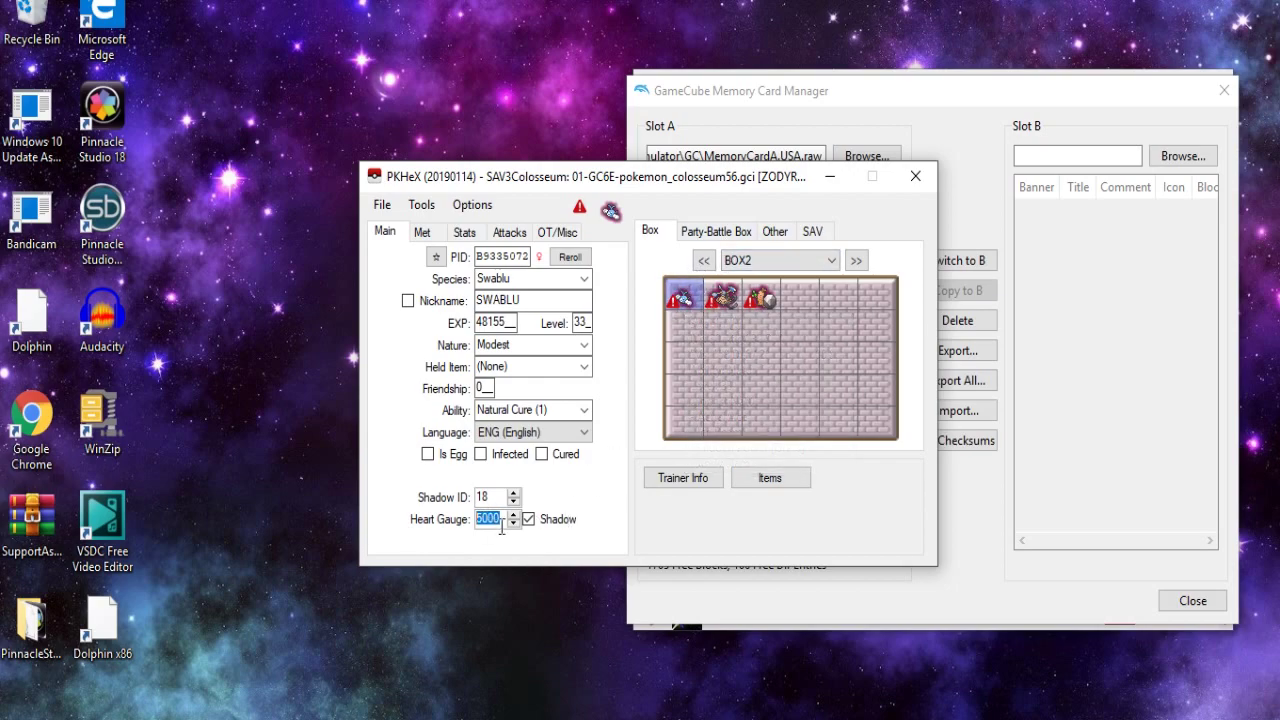
type("0")
left_click(438, 233)
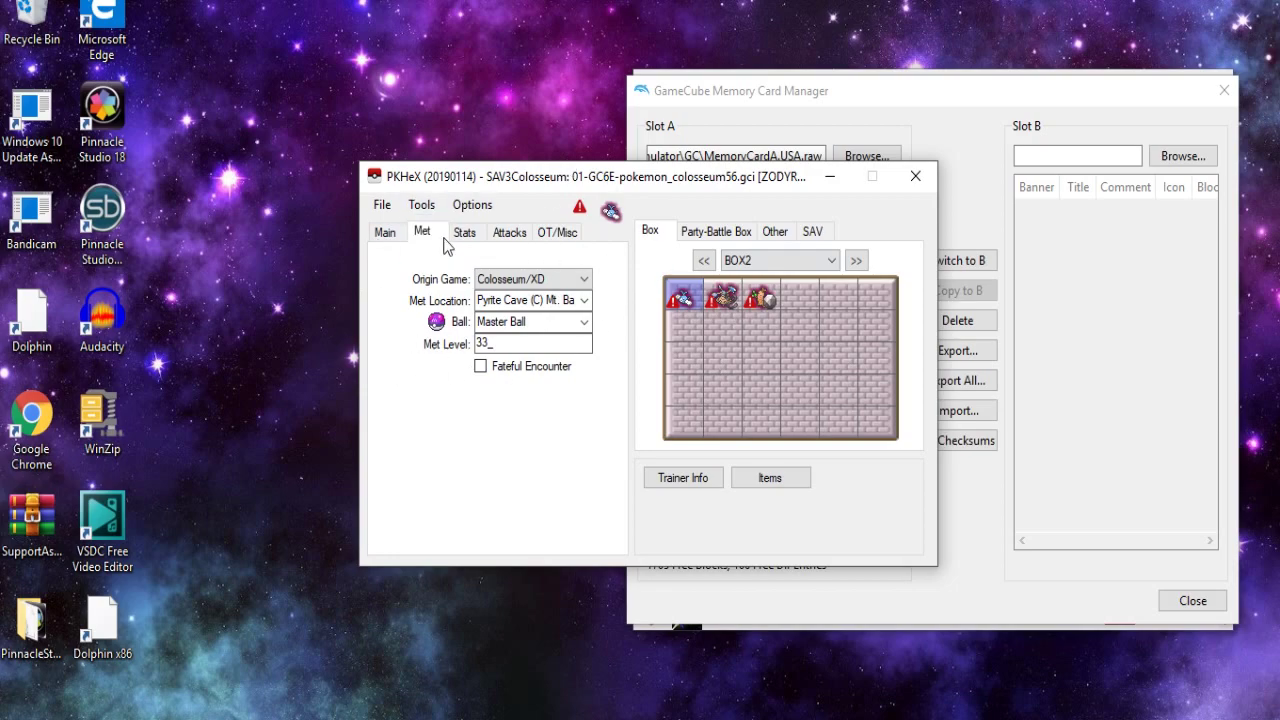
left_click(450, 234)
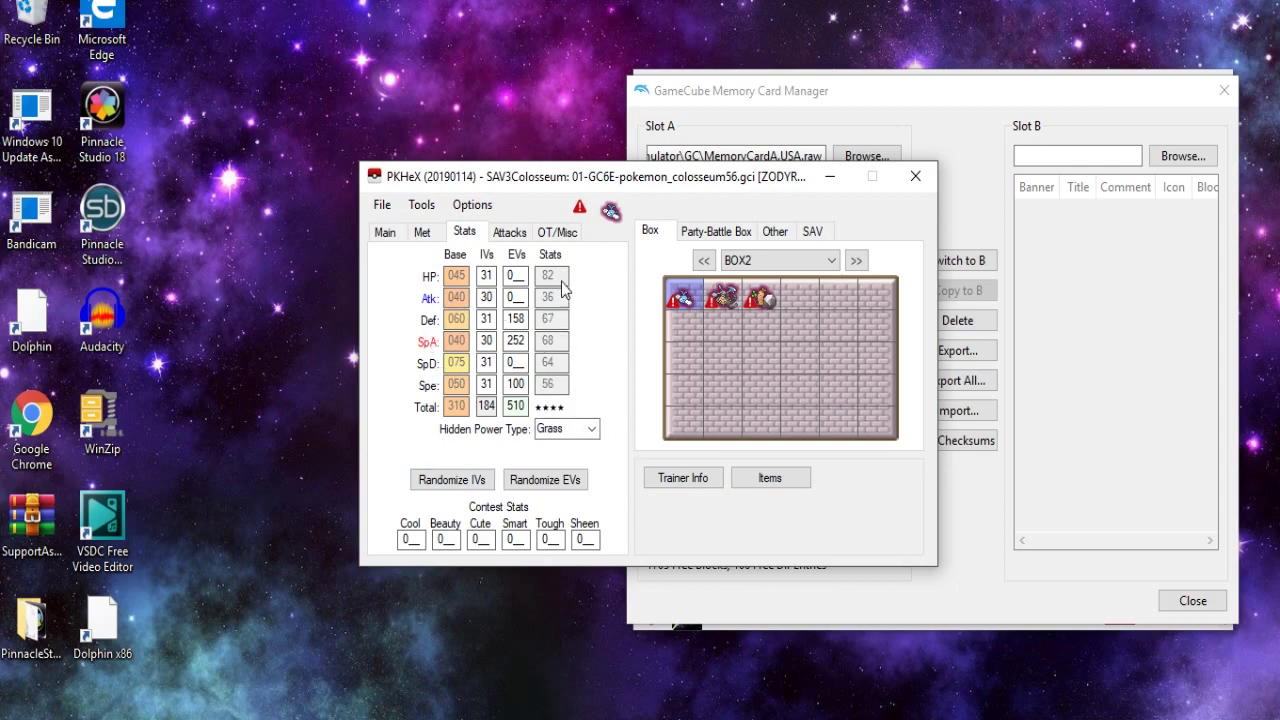
left_click(508, 234)
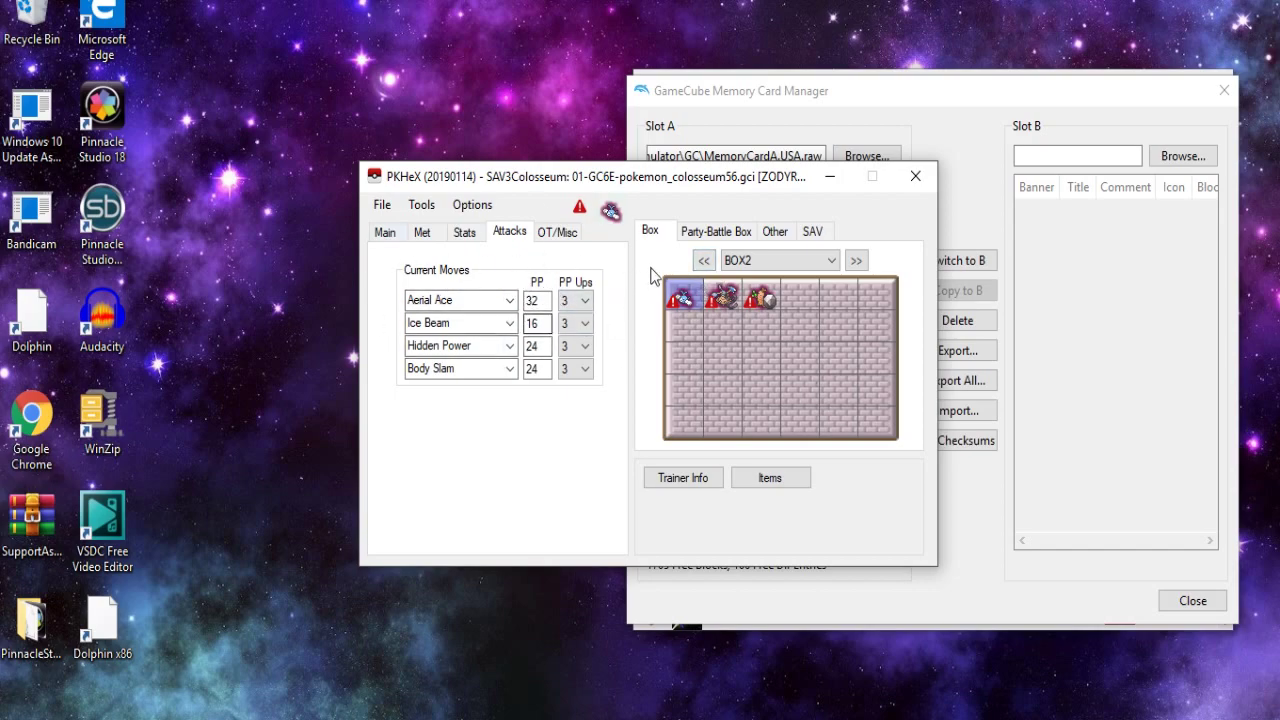
mouse_move(692, 297)
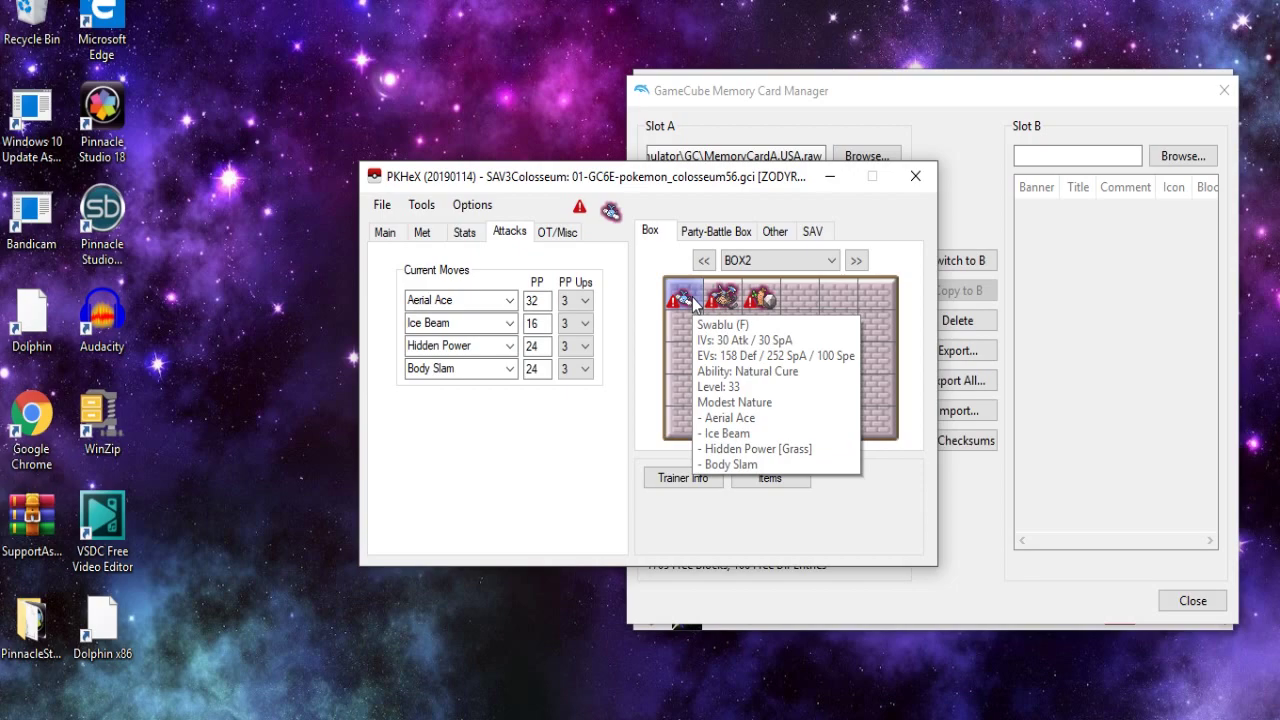
right_click(692, 298)
left_click(718, 327)
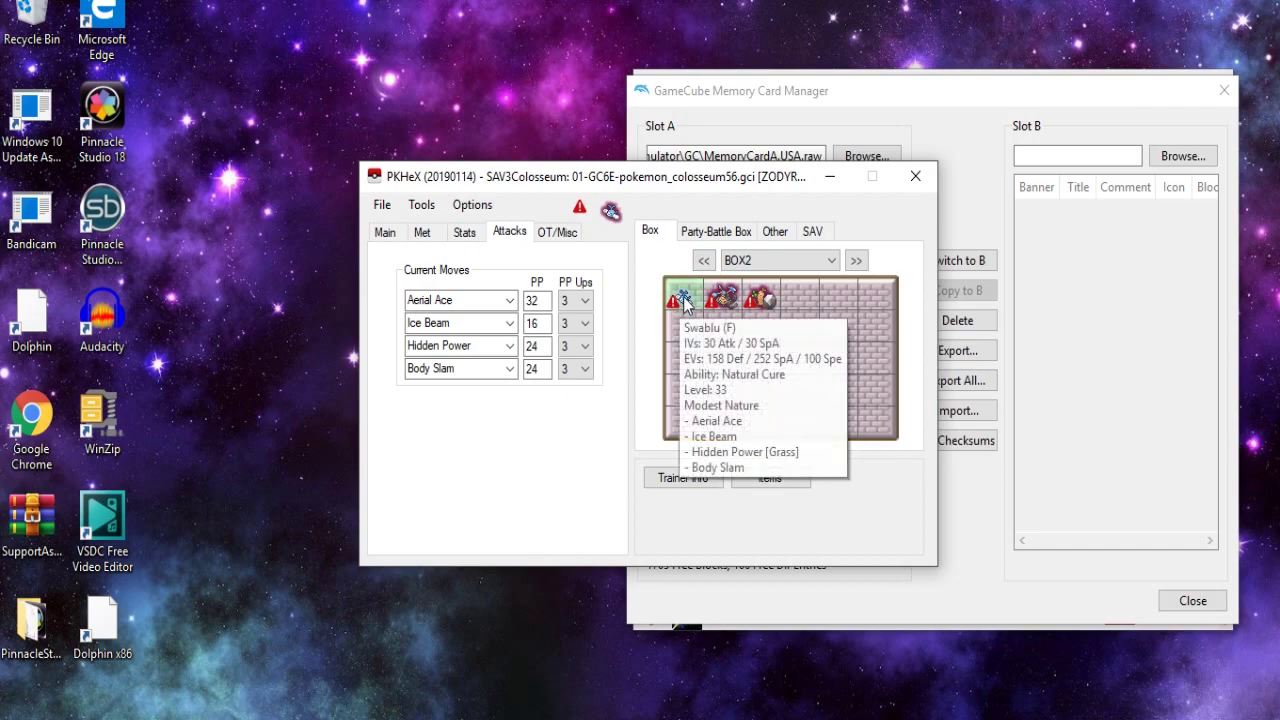
- Load Hitmontop from the second slot of BOX2 into the editor and make it shiny
mouse_move(689, 305)
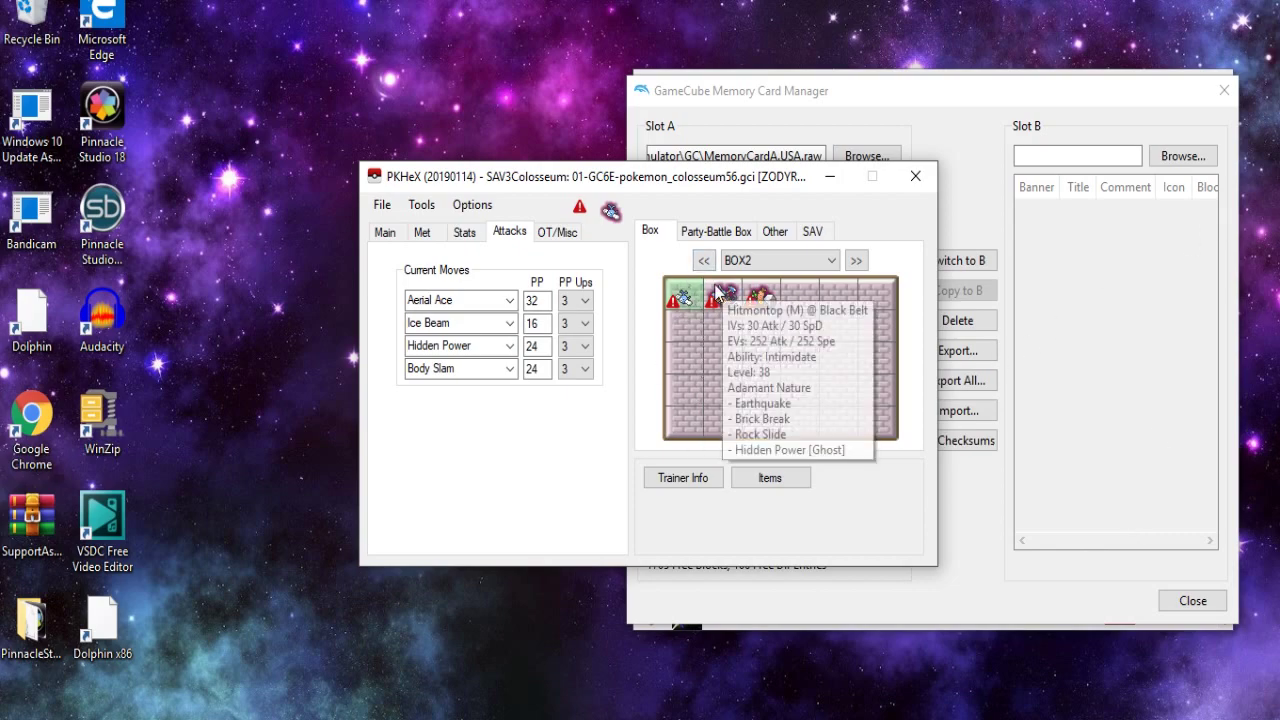
mouse_move(727, 300)
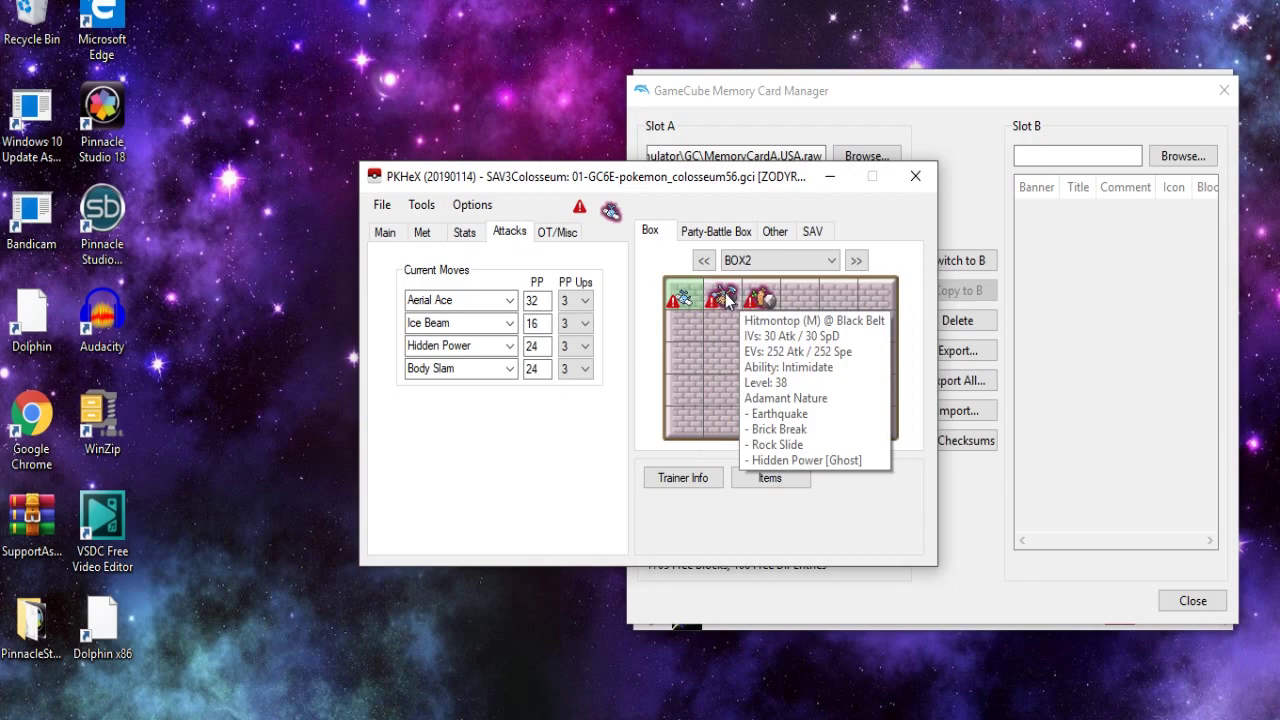
right_click(727, 300)
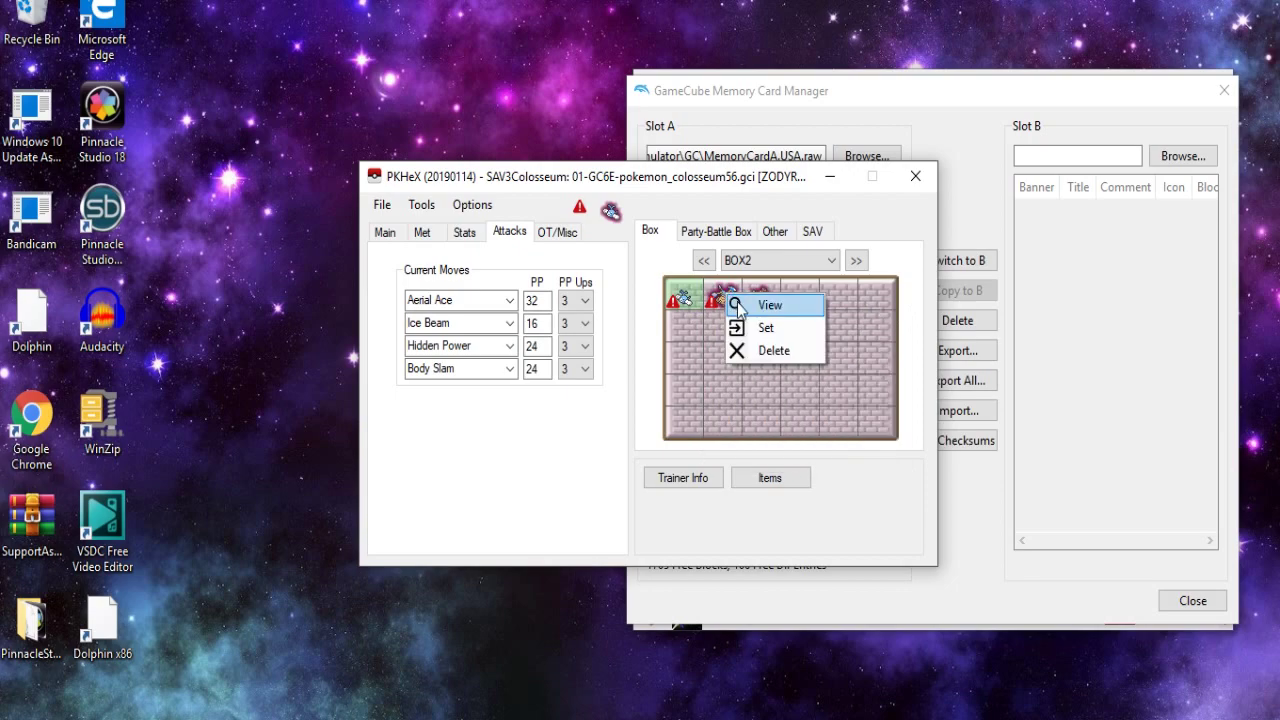
left_click(762, 301)
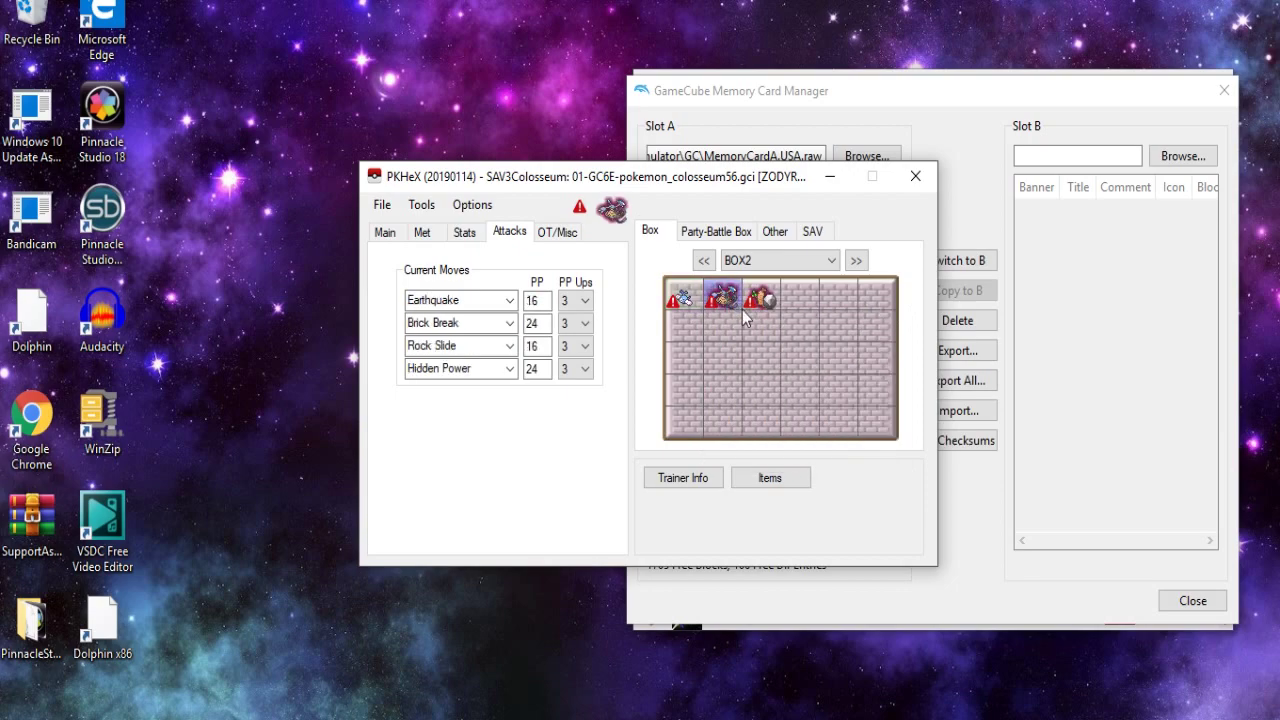
left_click(386, 232)
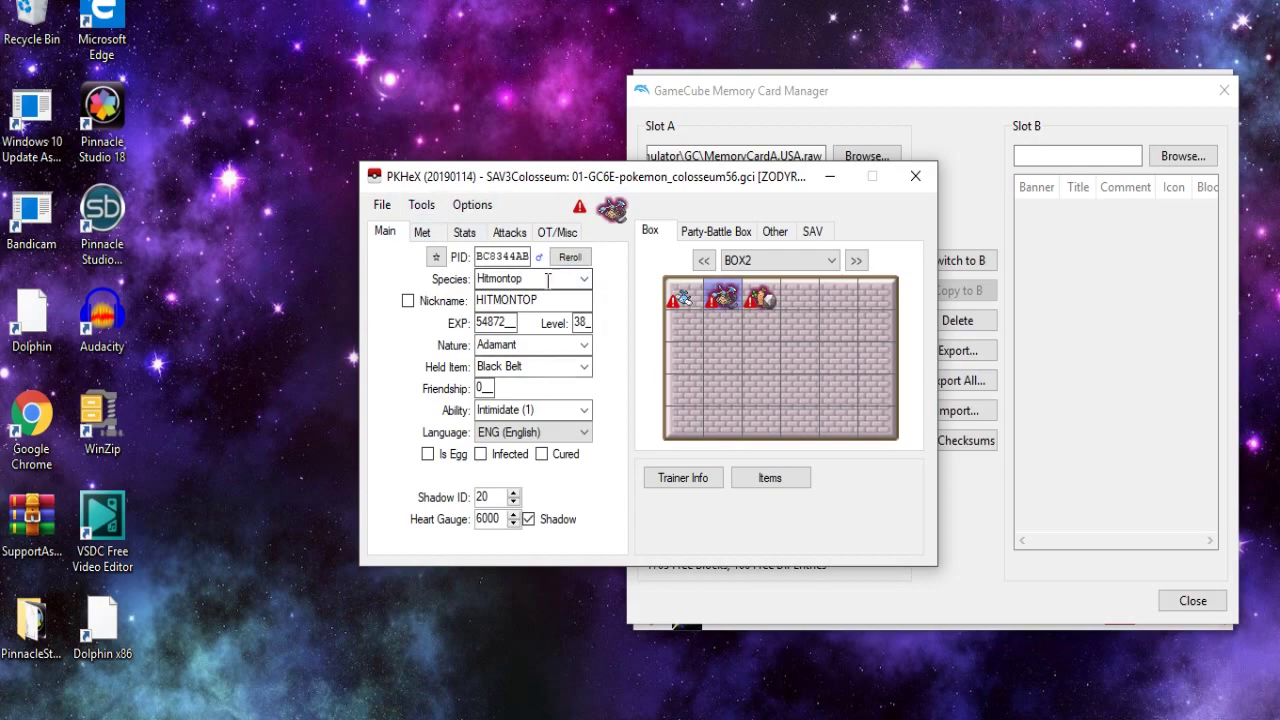
left_click(437, 258)
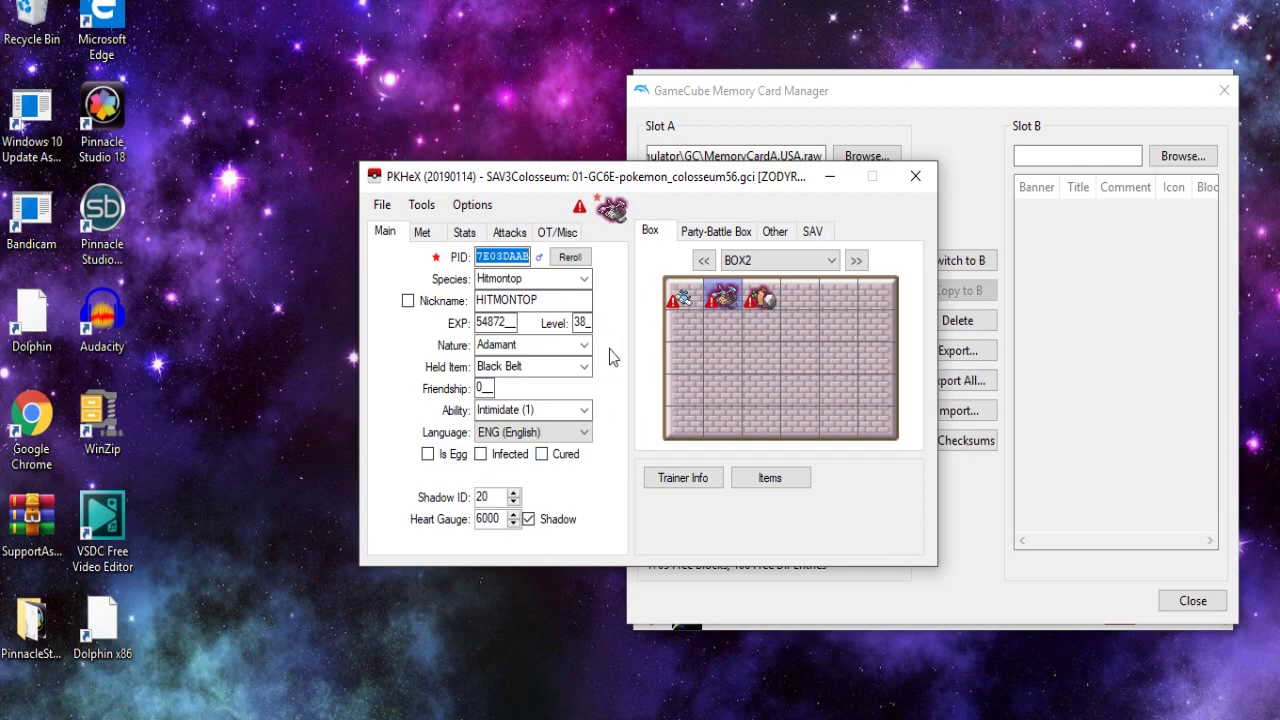
- Set Hitmontop's Heart Gauge to 0 and write the edited Pokémon back to the second slot of BOX2
double_click(496, 520)
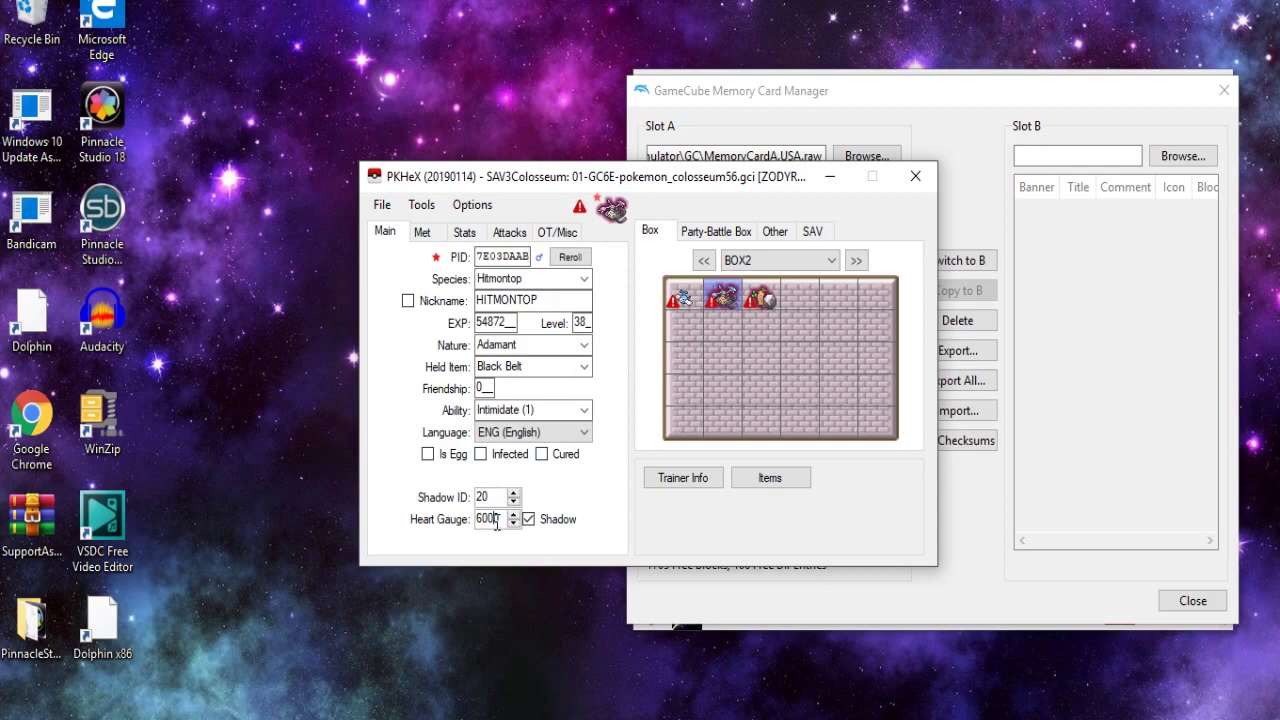
type("0")
left_click(432, 231)
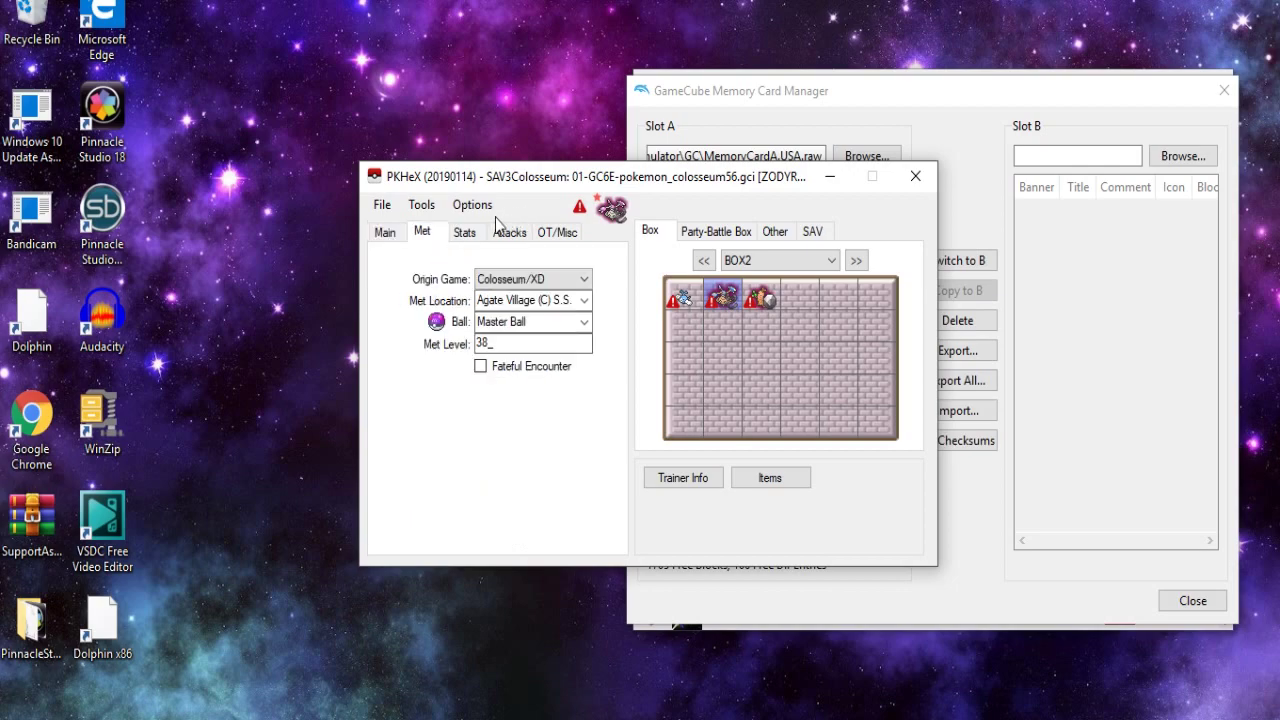
left_click(463, 232)
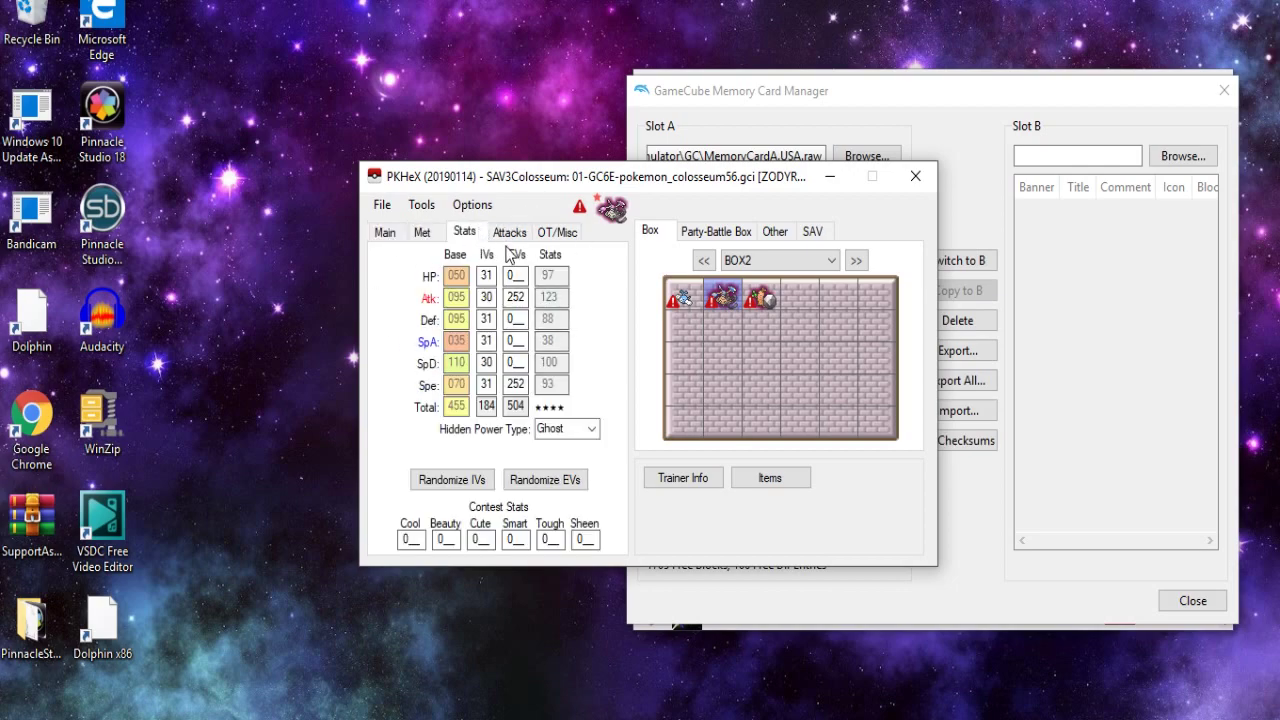
left_click(509, 232)
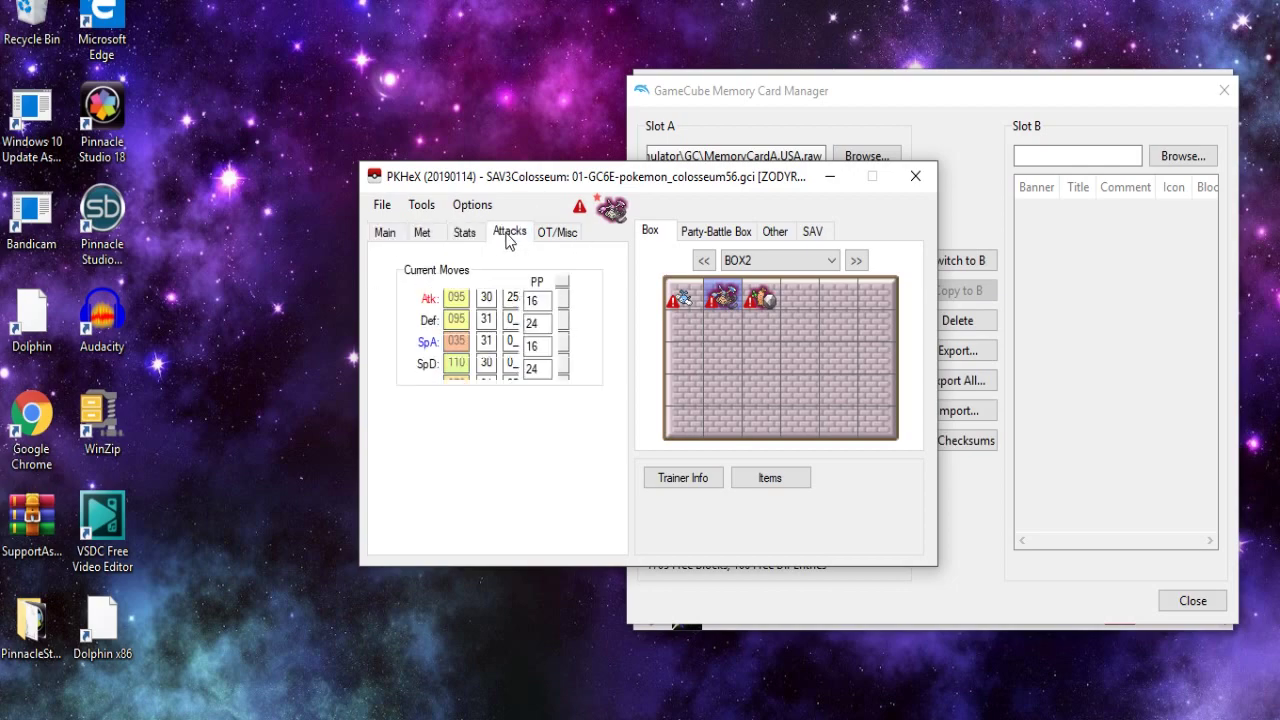
right_click(744, 303)
left_click(760, 332)
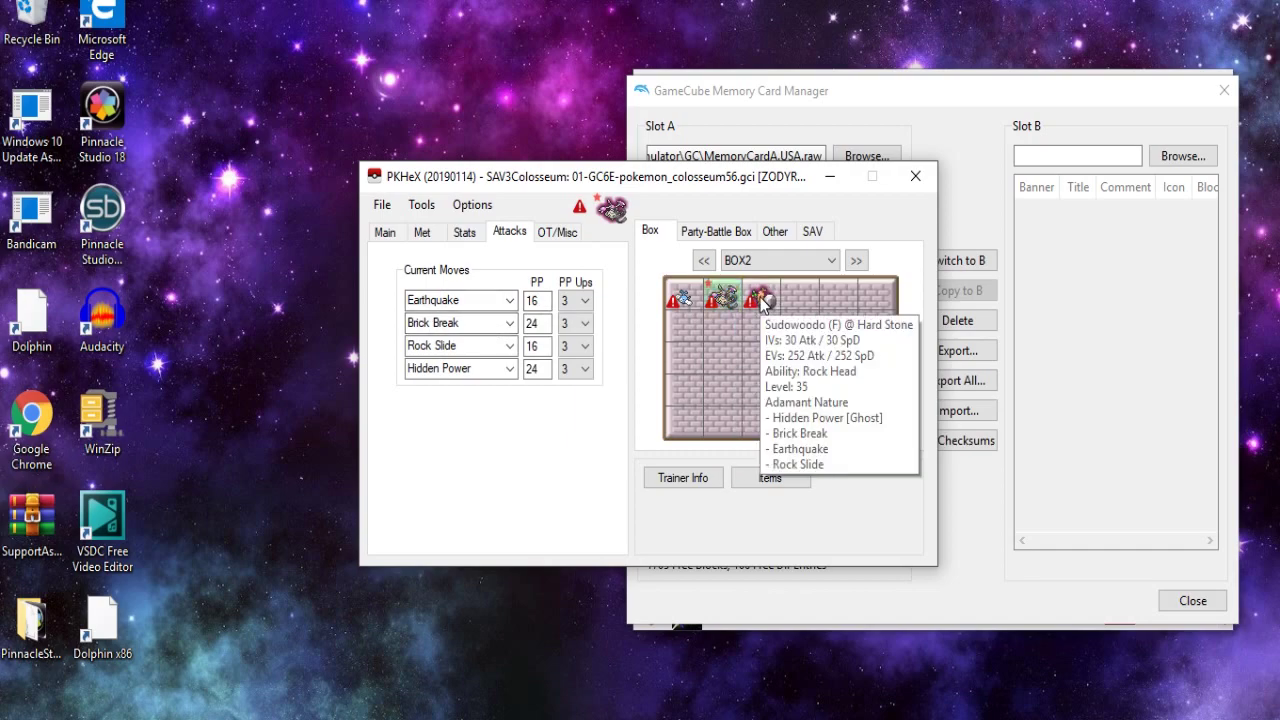
- Load Sudowoodo from the third slot of BOX2 and set its Friendship to 255 and Heart Gauge to 0
right_click(758, 311)
left_click(772, 305)
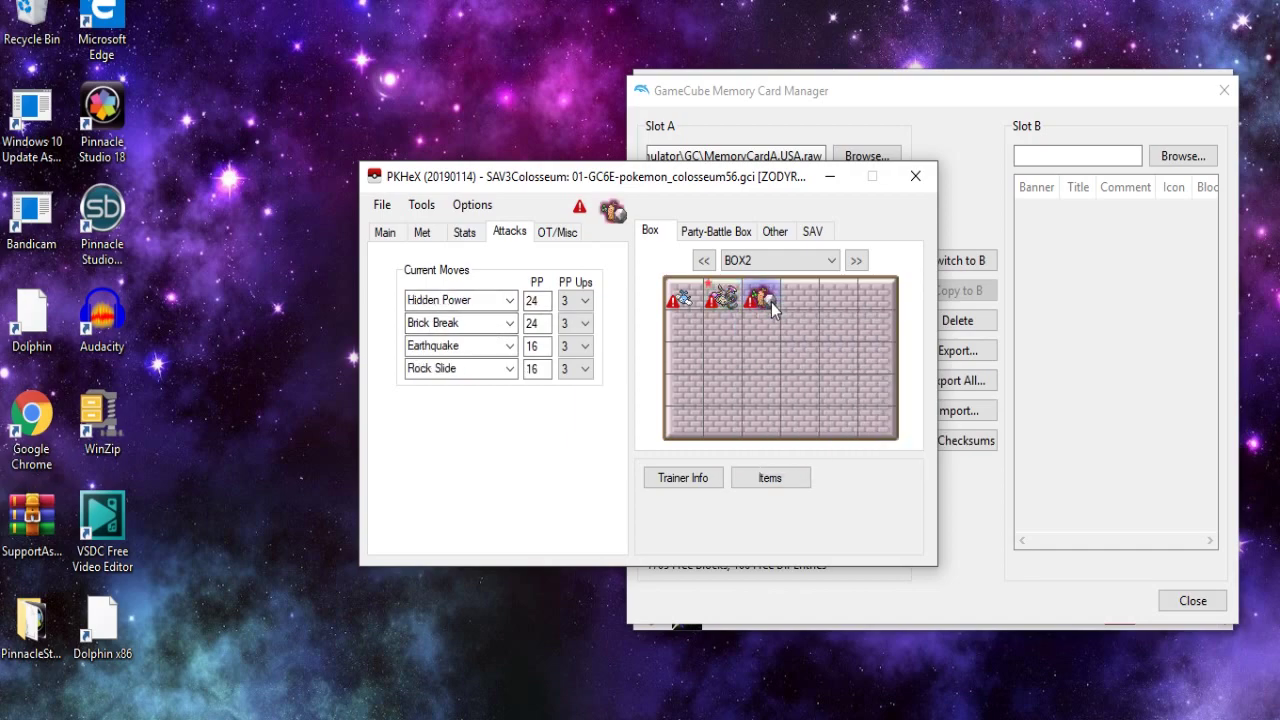
left_click(400, 235)
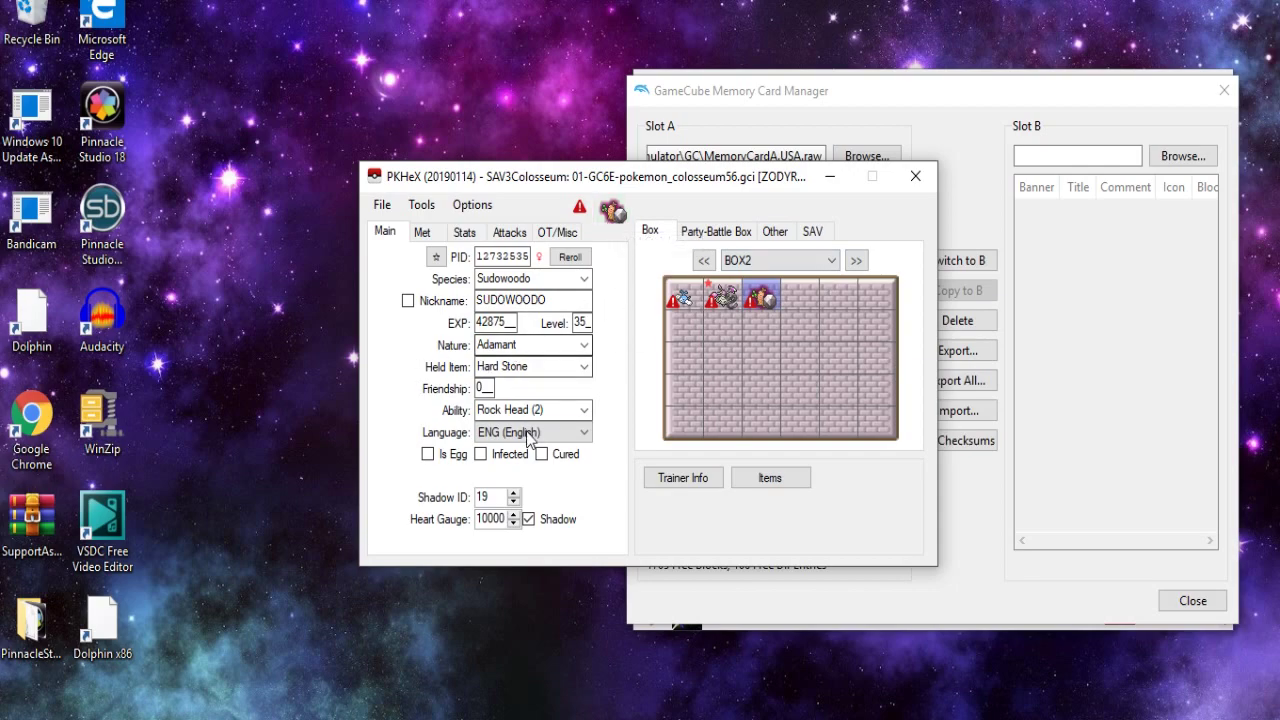
double_click(483, 389)
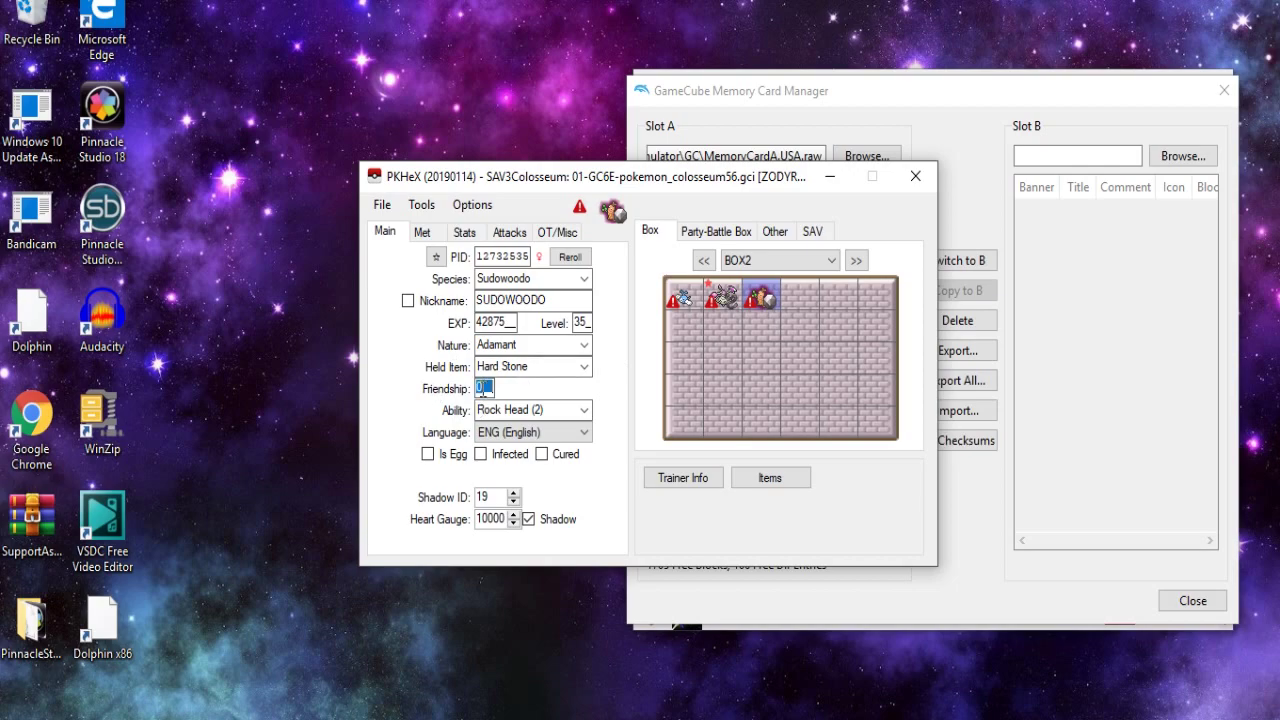
type("255")
double_click(492, 517)
type("0")
- Review Sudowoodo's stats, main details and moves, and write the edited Pokémon back to the third slot of BOX2
left_click(459, 232)
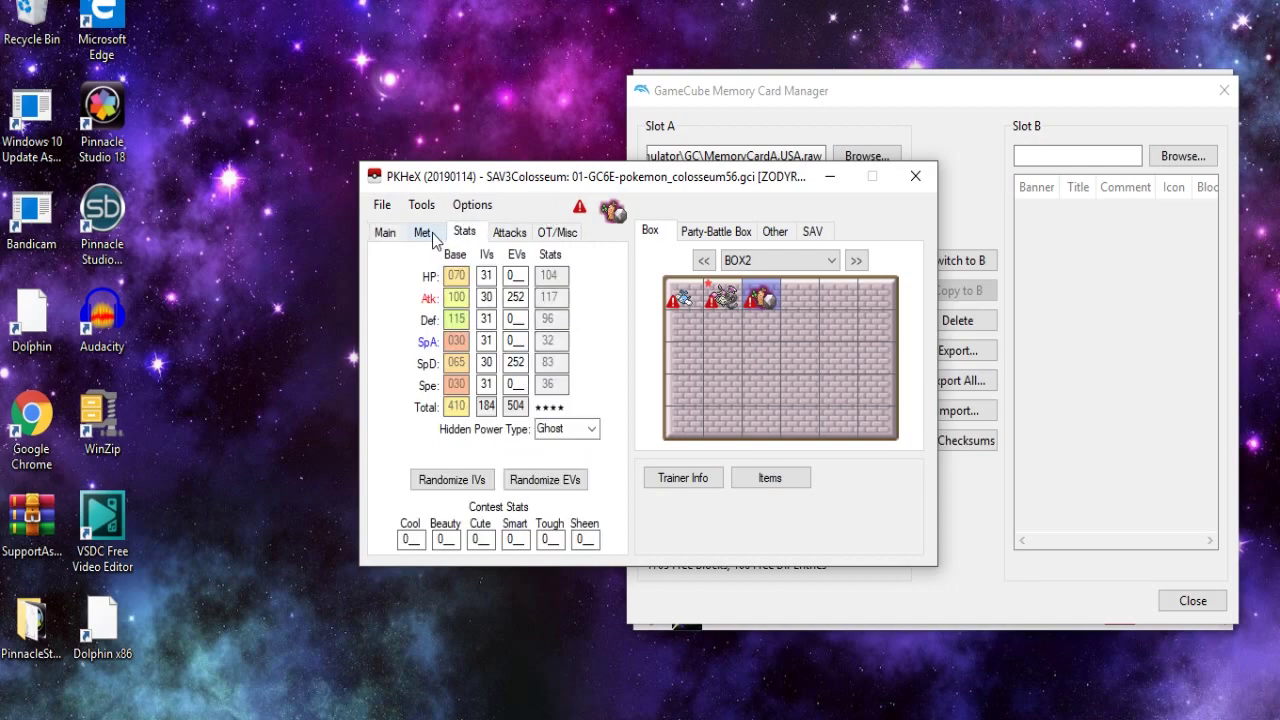
left_click(386, 232)
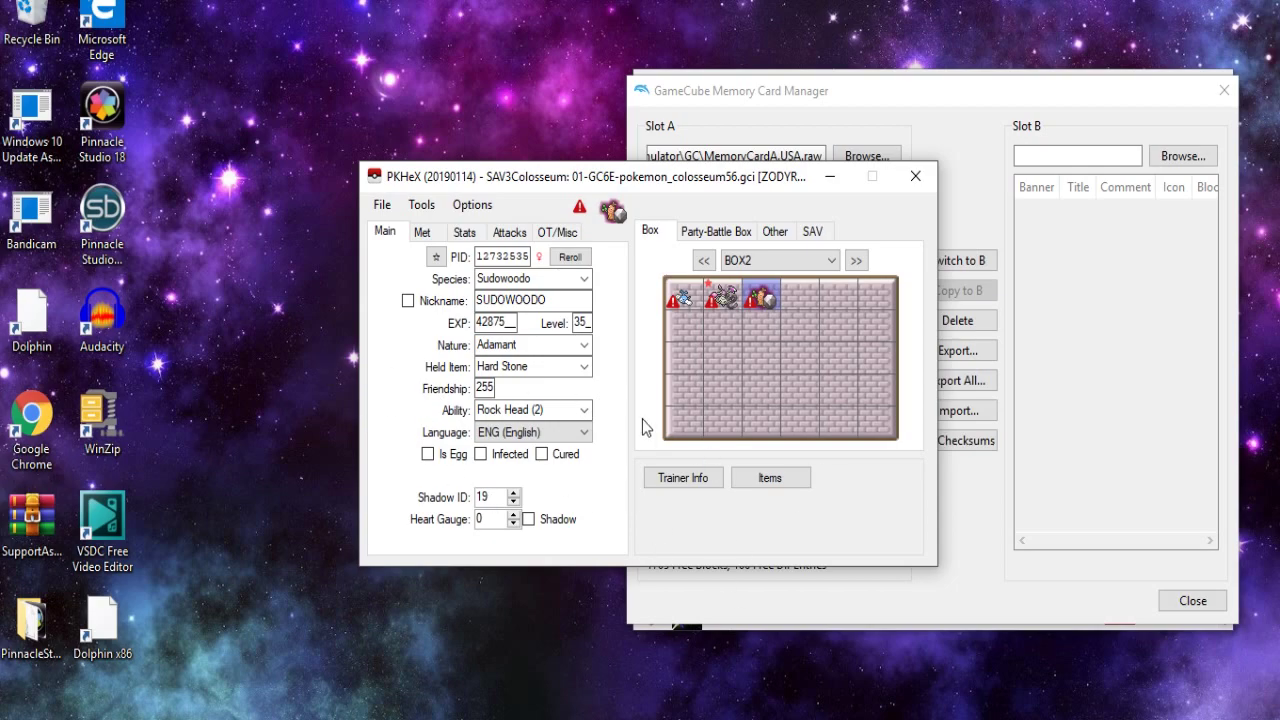
left_click(512, 233)
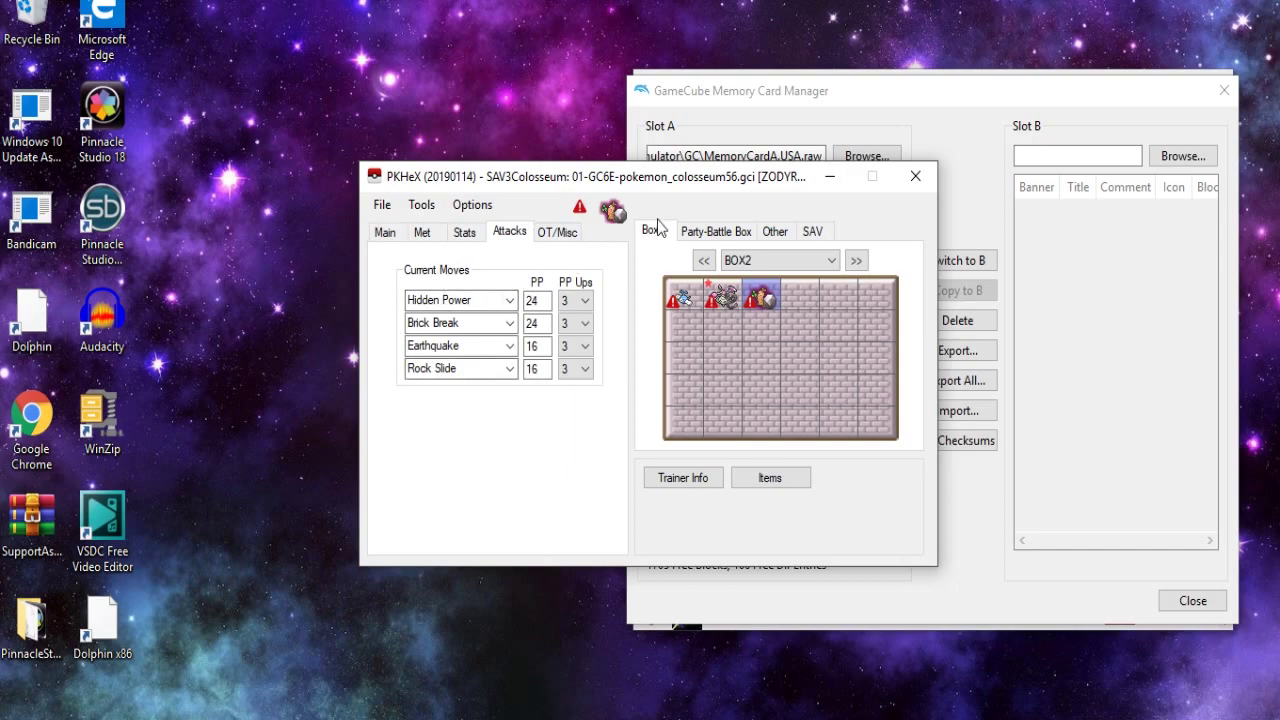
right_click(755, 298)
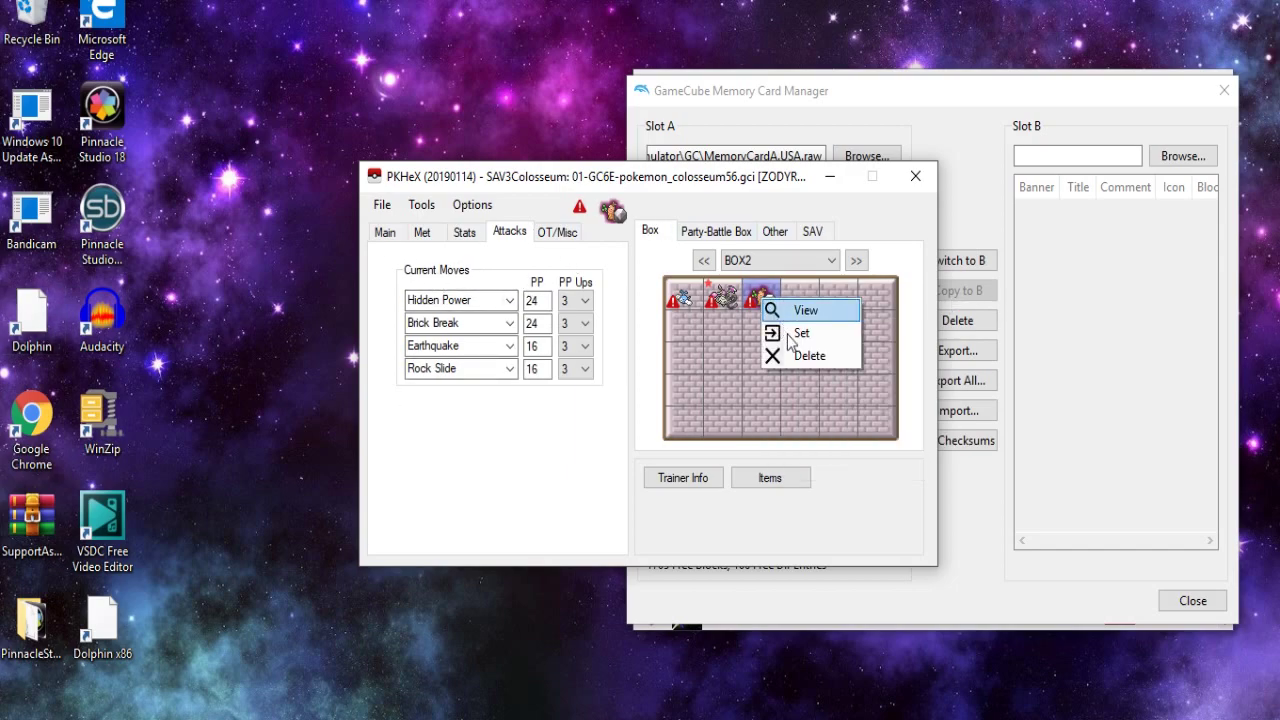
left_click(775, 307)
- Look over the Pokémon in the party and return to the BOX2 view
left_click(716, 231)
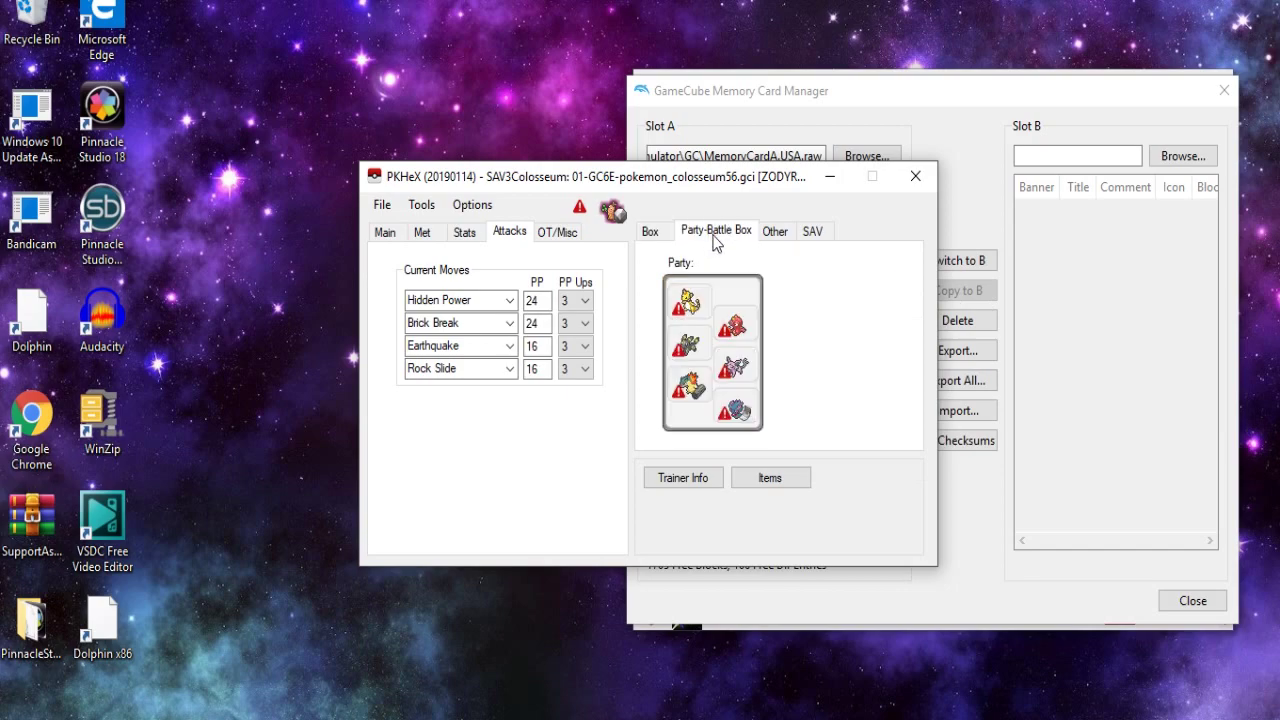
mouse_move(745, 362)
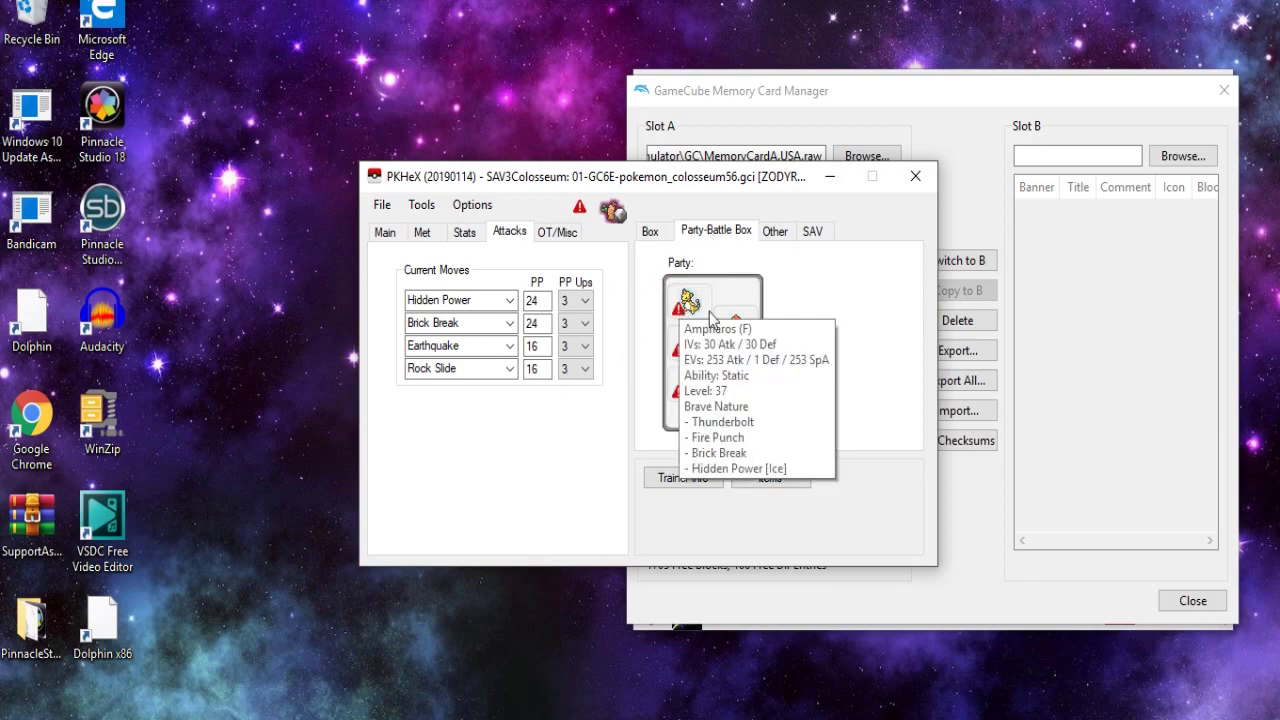
mouse_move(688, 298)
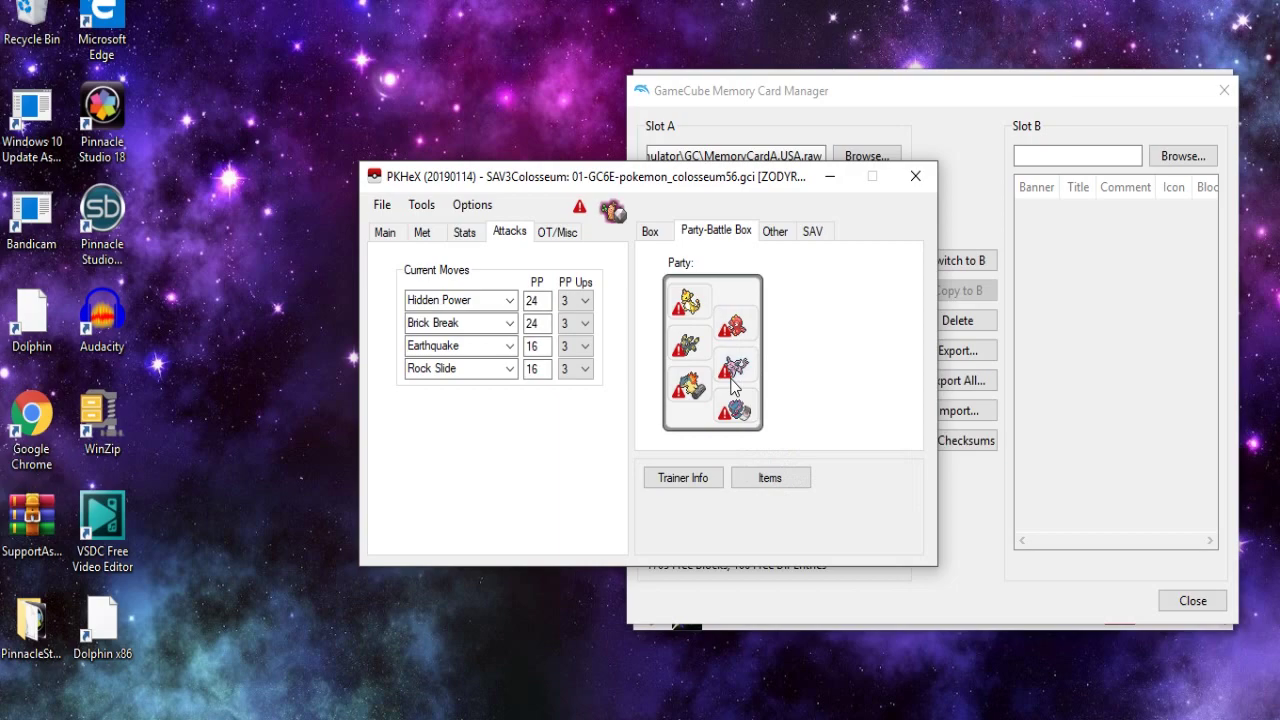
left_click(645, 234)
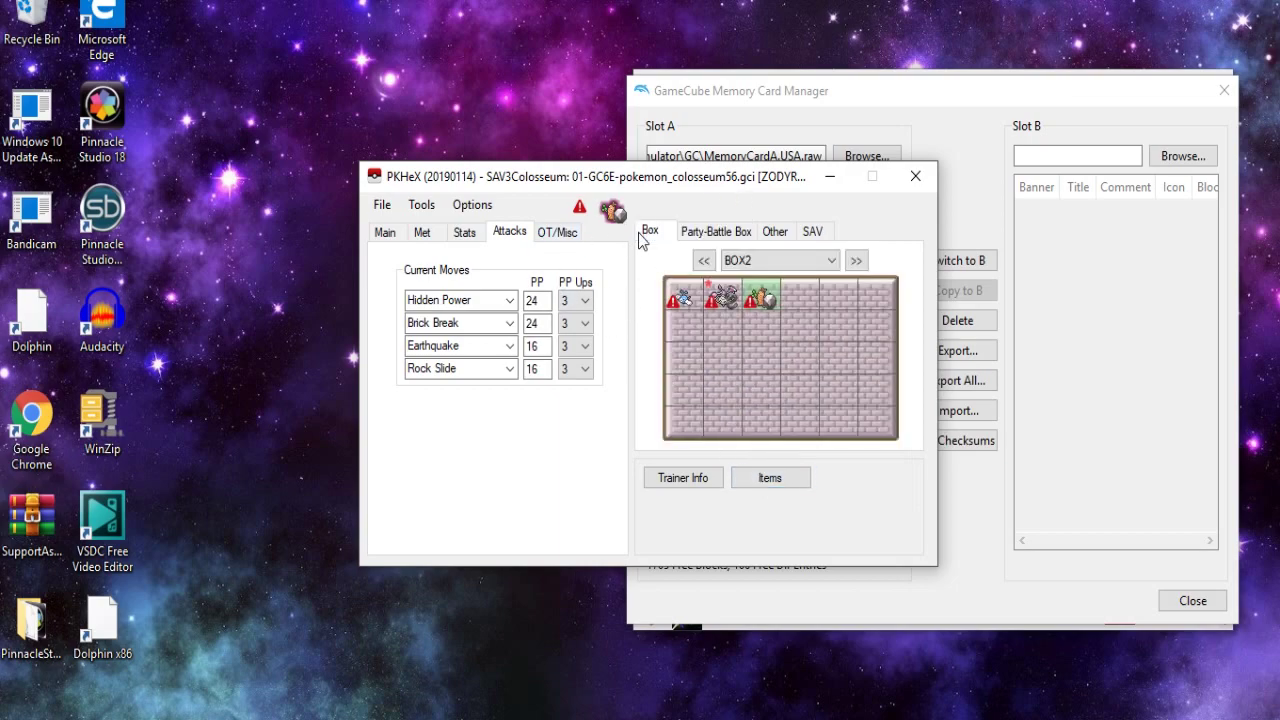
- View the trainer's data, including the gender setting, and close the editor without saving
left_click(668, 480)
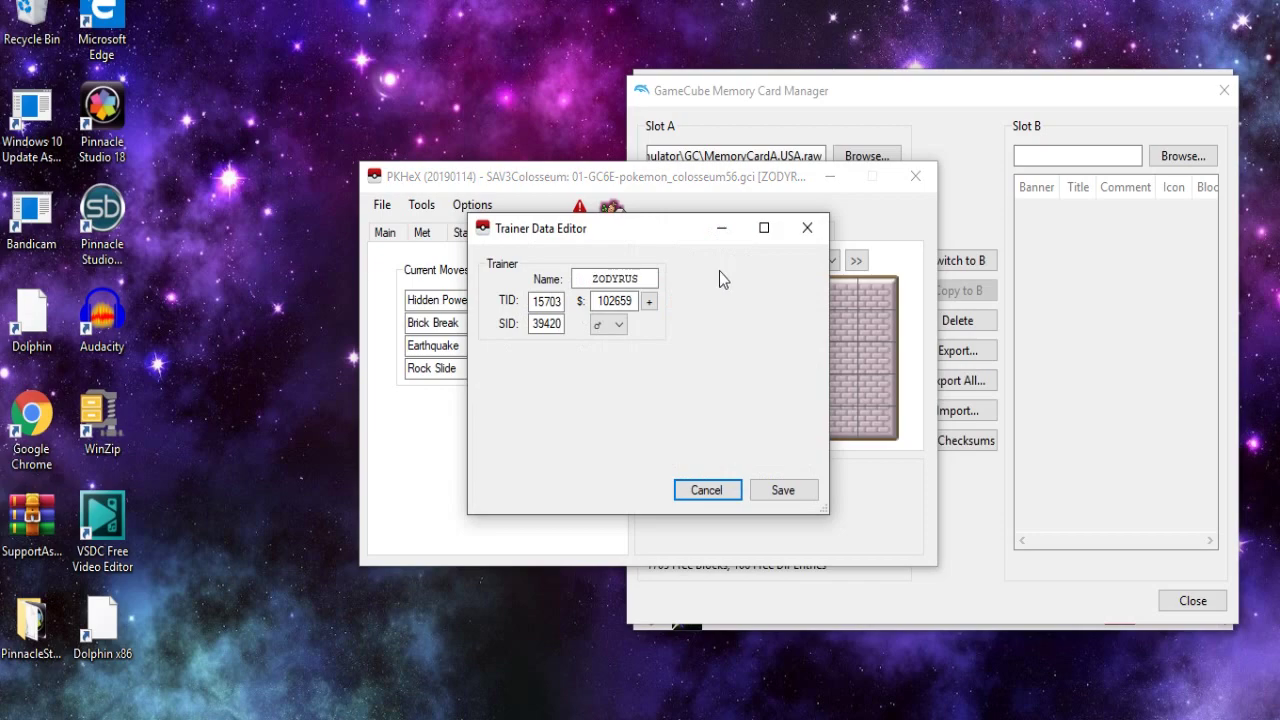
left_click(593, 326)
left_click(730, 495)
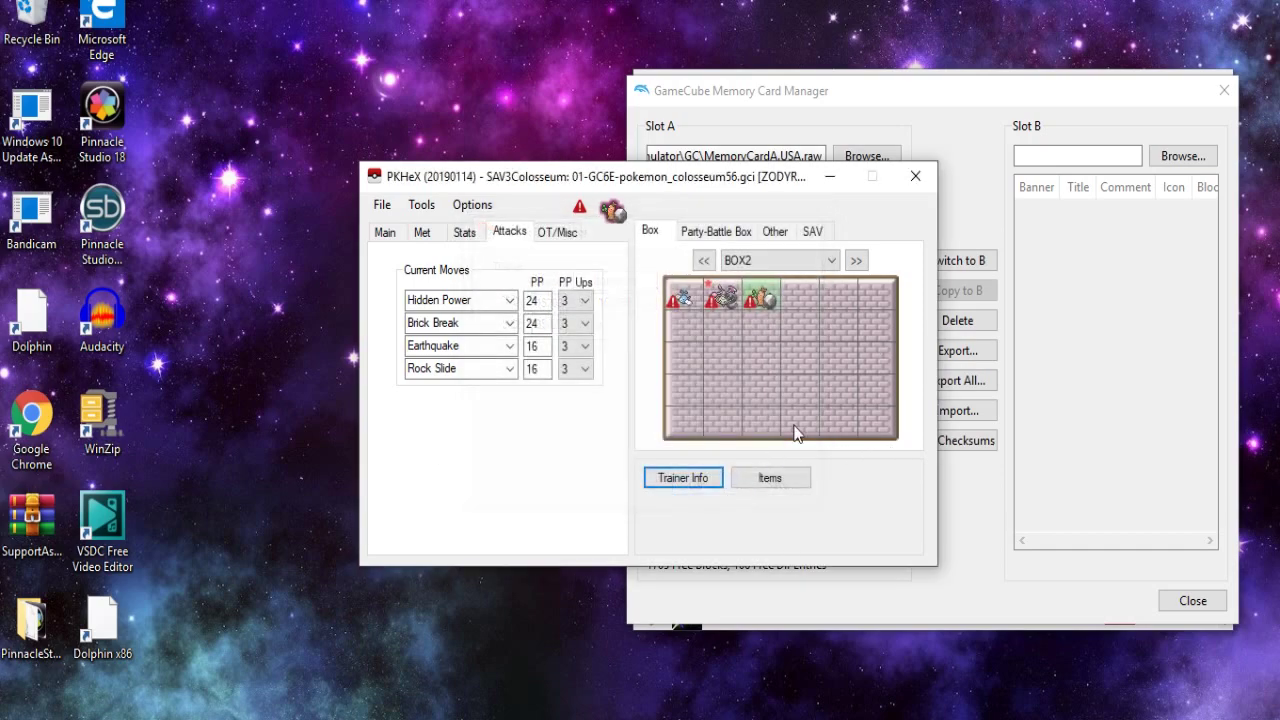
- View the daycare slots and the save file tools, and return to the BOX2 view
left_click(775, 231)
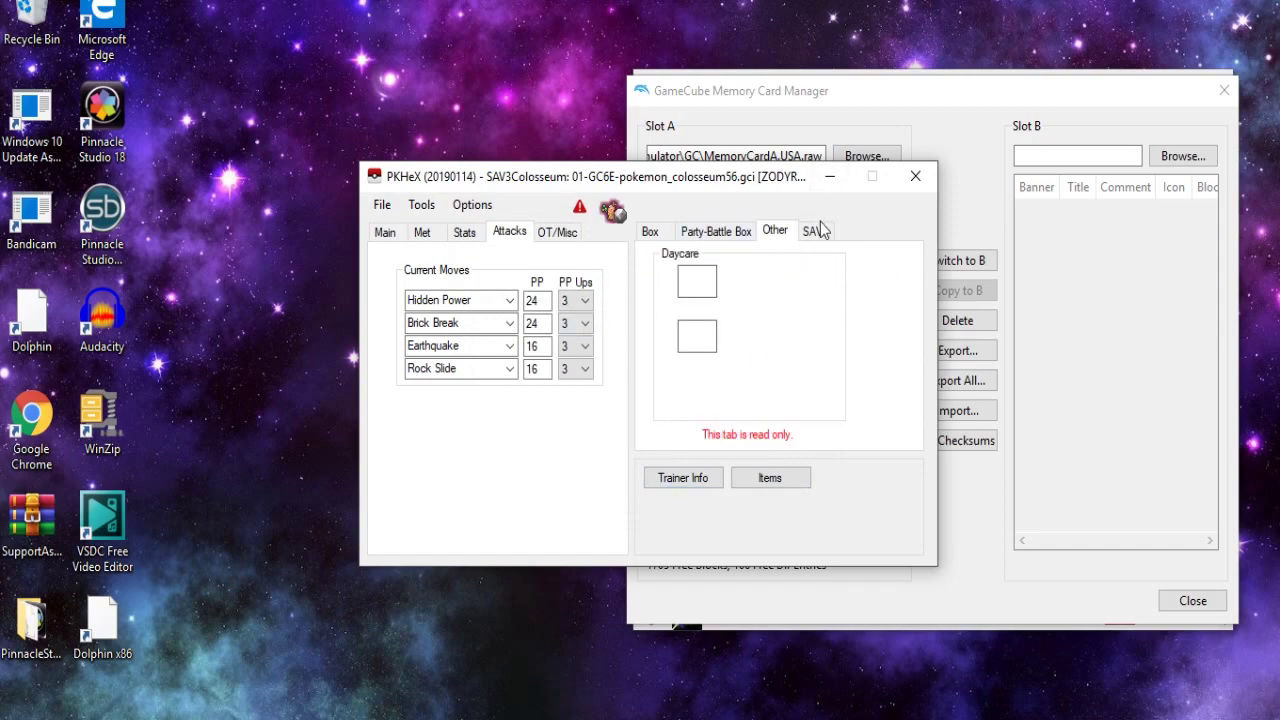
left_click(815, 231)
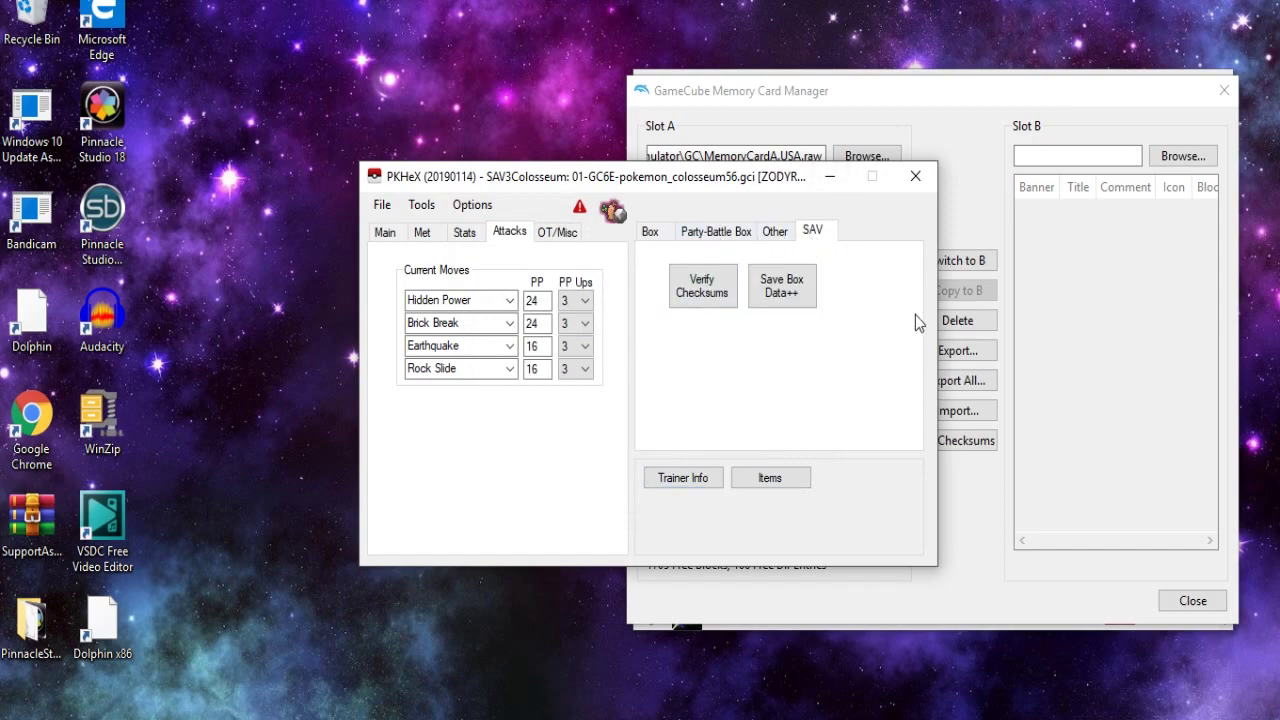
left_click(660, 233)
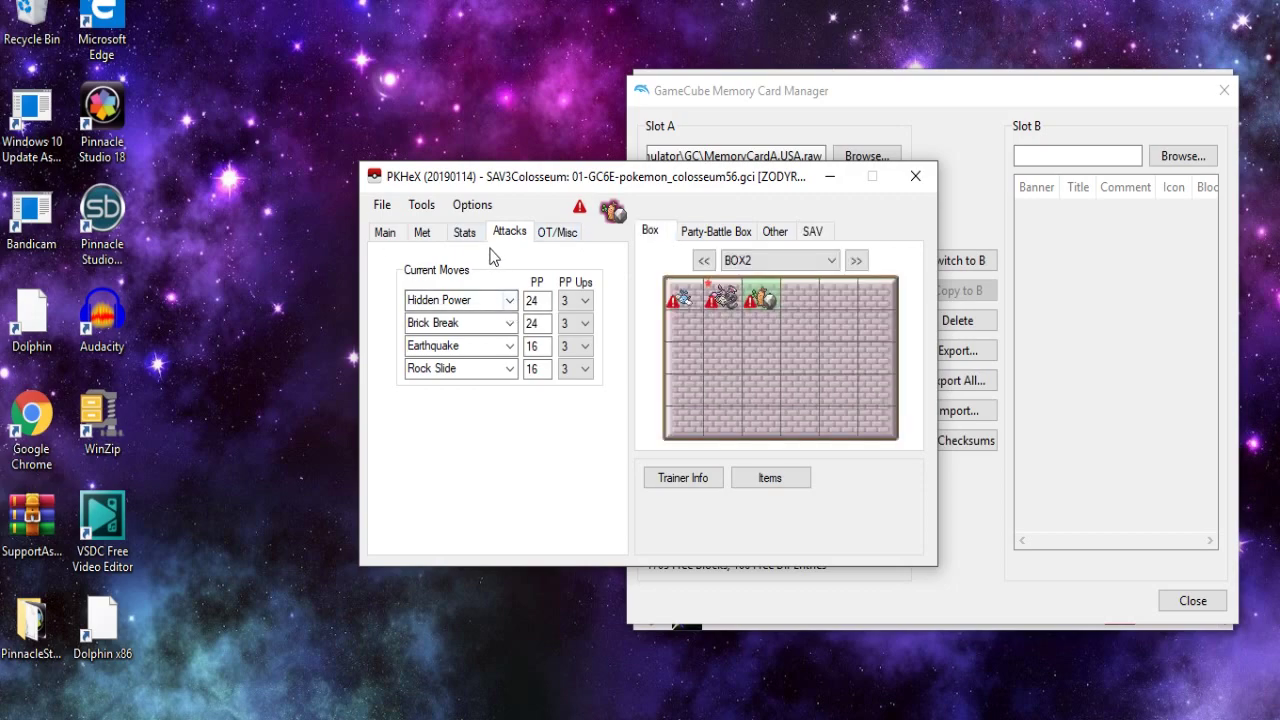
- Open the inventory editor and look over the regular items and the Poké Balls, including the Master Ball entry
left_click(770, 478)
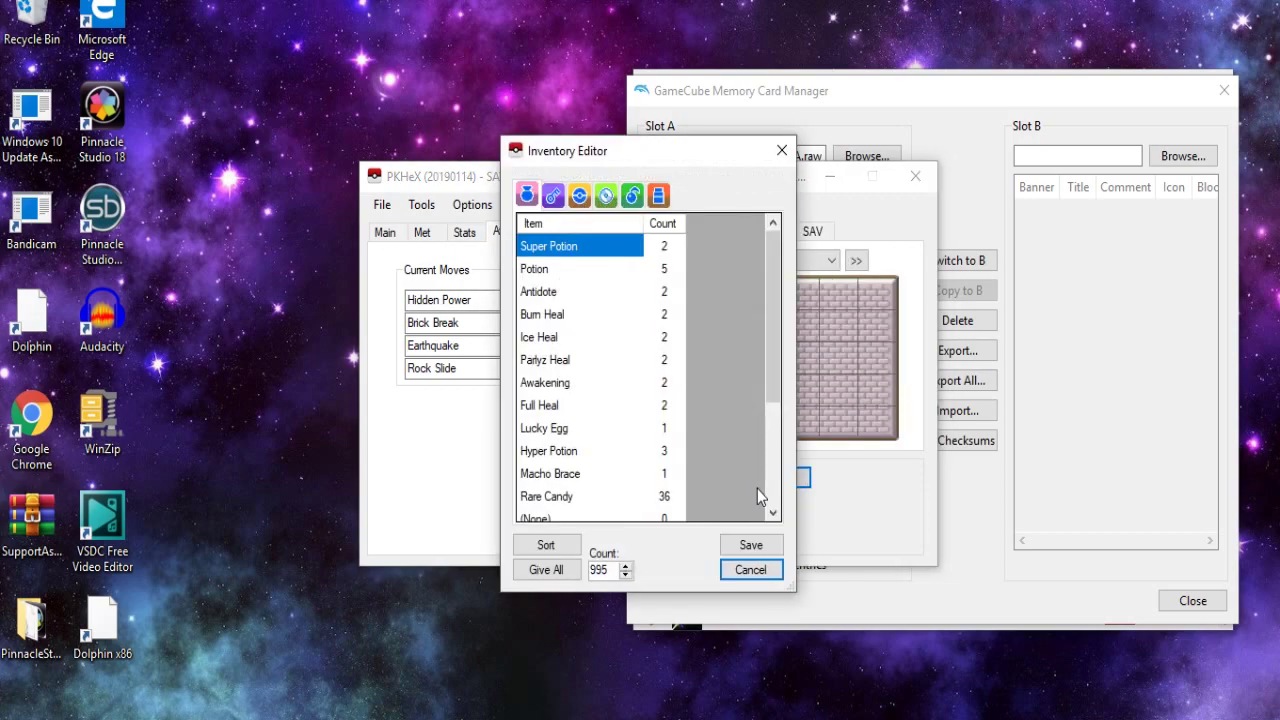
scroll(755, 349, "down", 3)
scroll(687, 385, "up", 3)
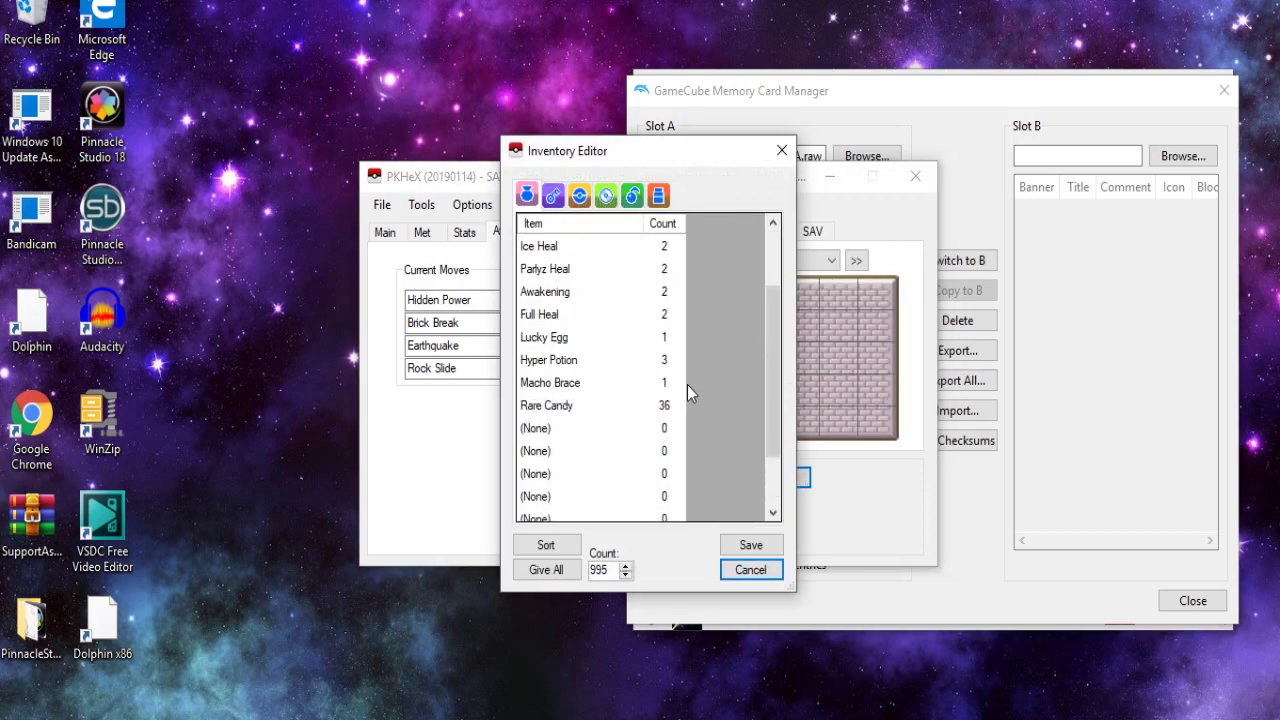
left_click(578, 196)
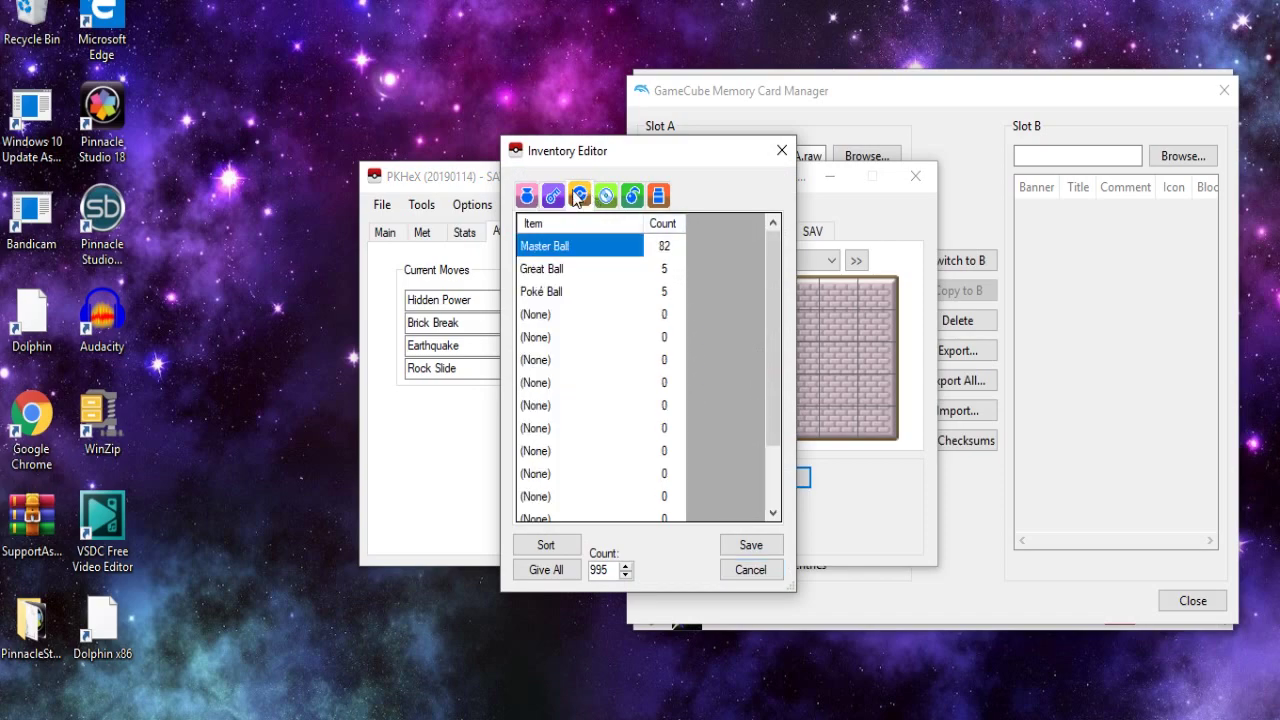
left_click(688, 243)
left_click(666, 252)
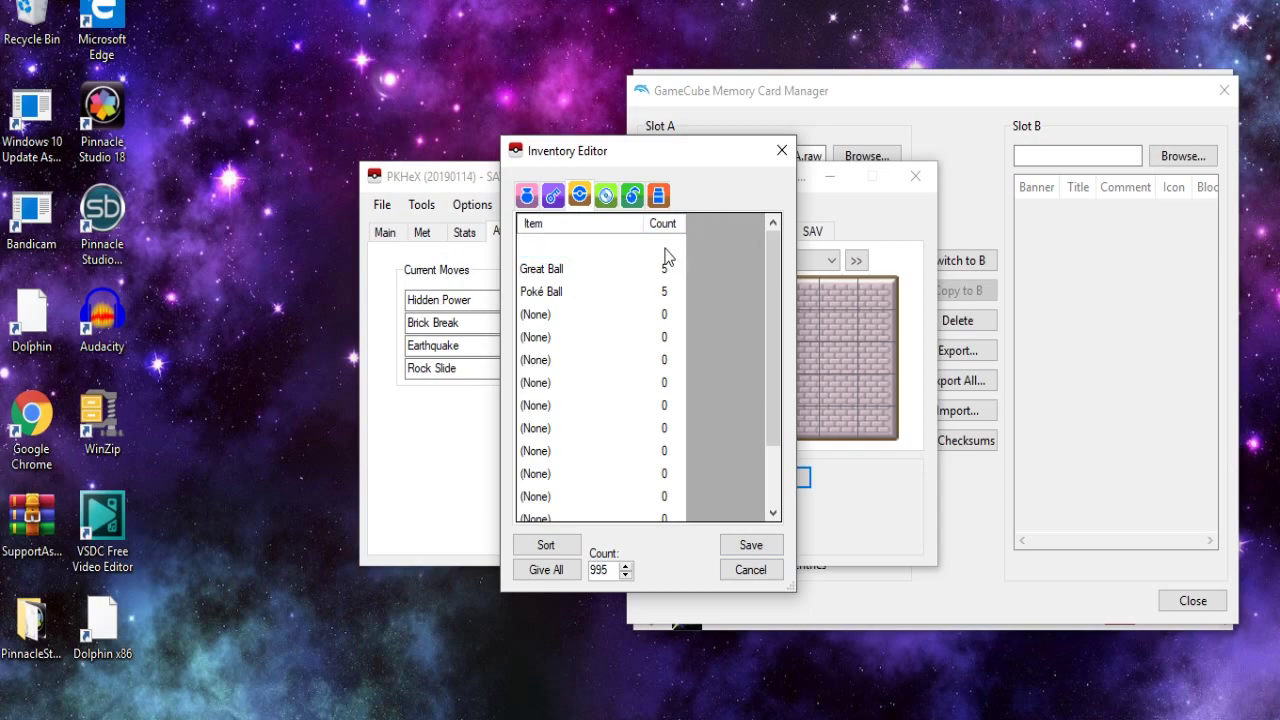
left_click(603, 254)
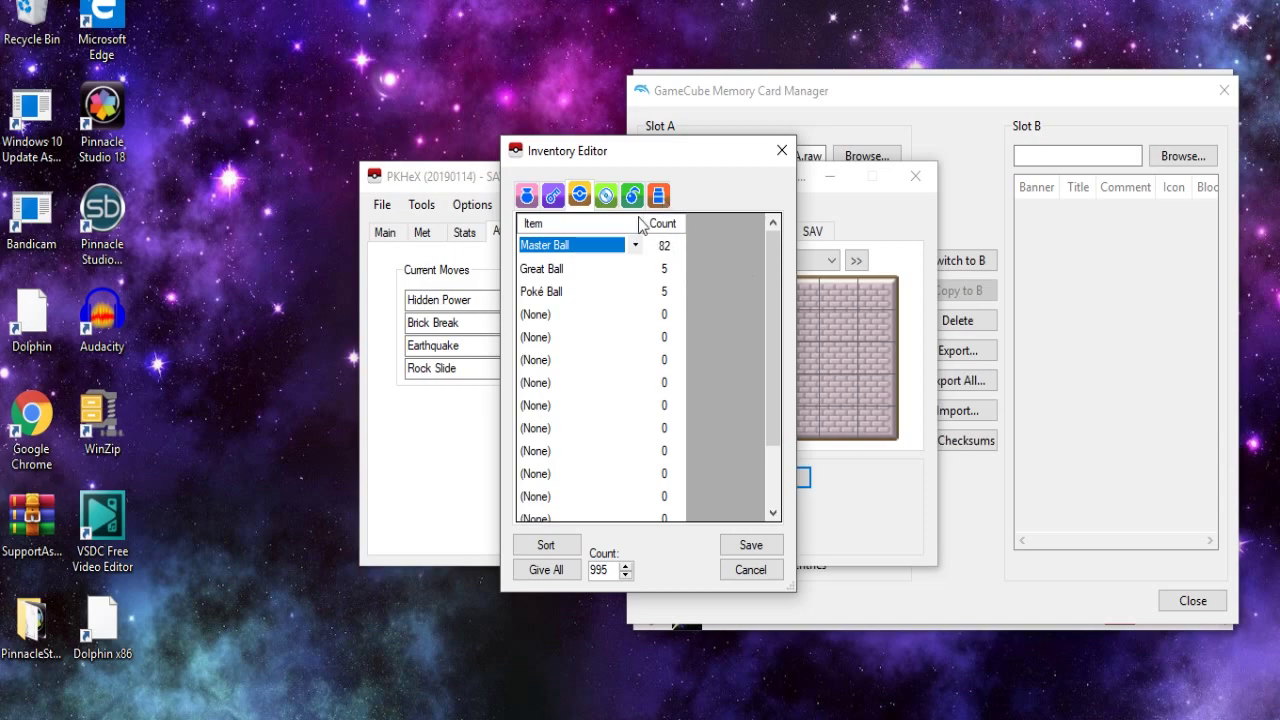
- Look over the TM pouch and its bulk item count setting
left_click(608, 198)
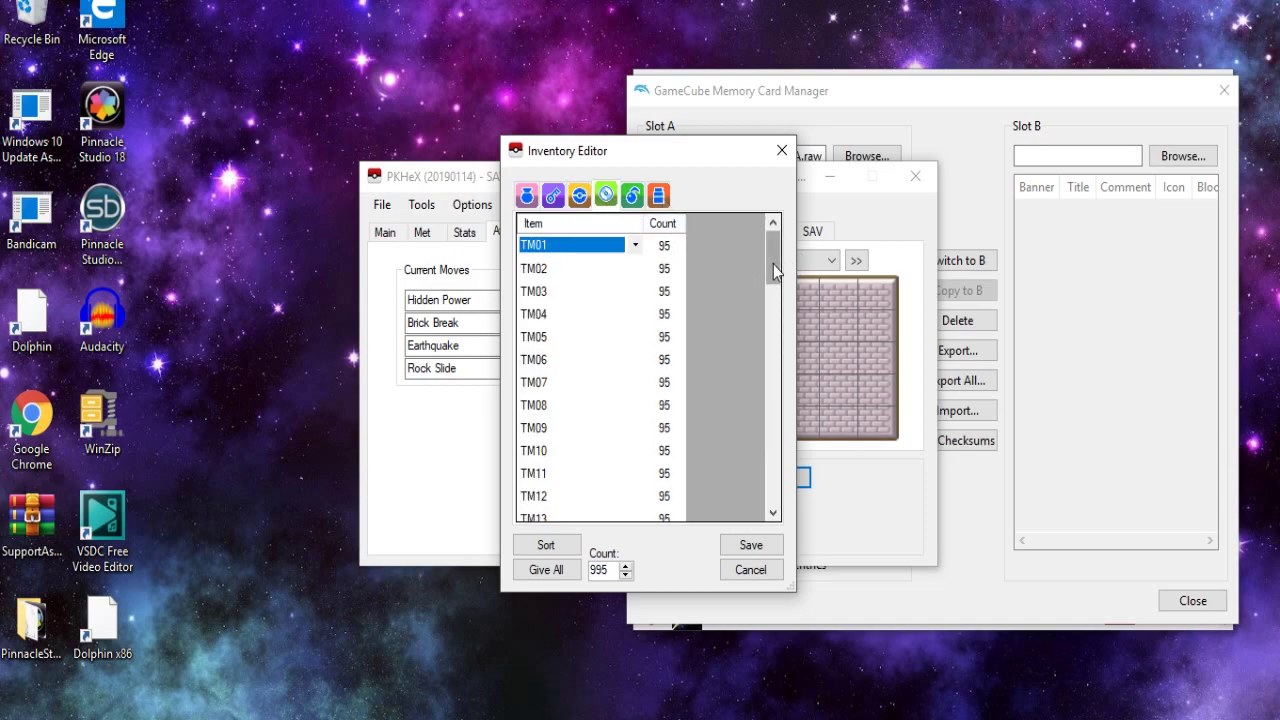
left_click_drag(773, 264, 748, 228)
left_click(598, 569)
double_click(598, 569)
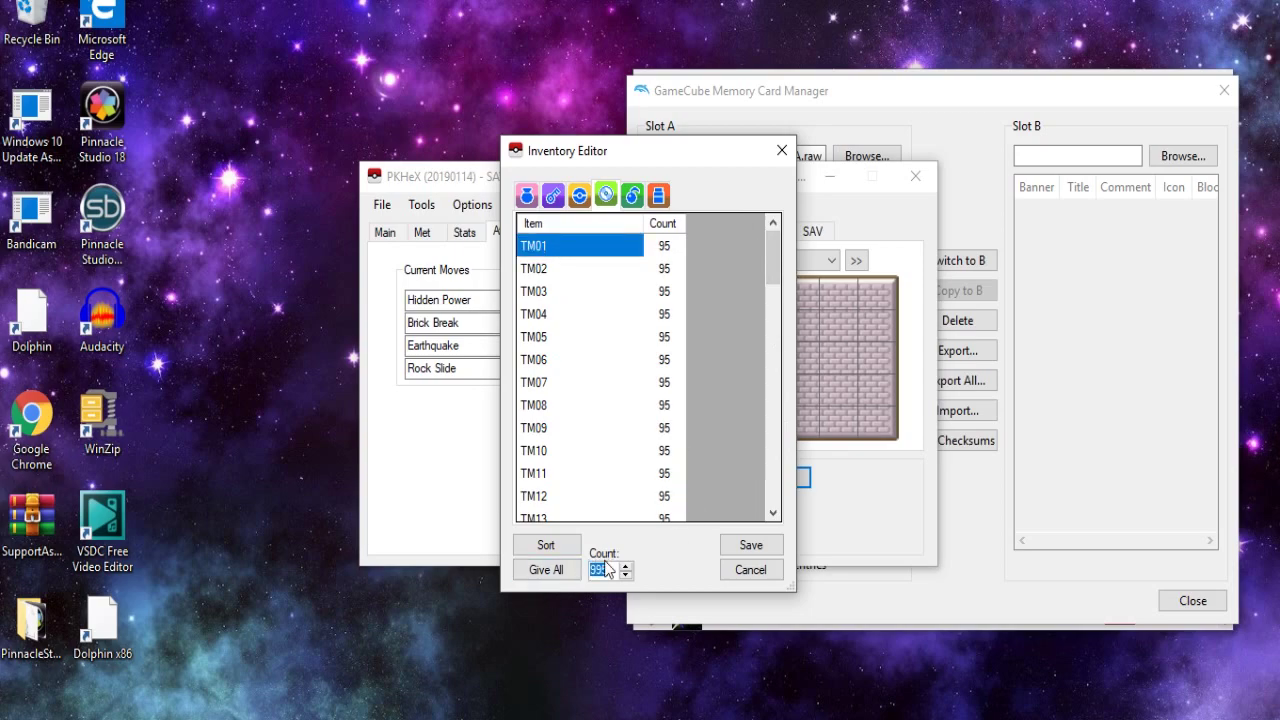
left_click(730, 366)
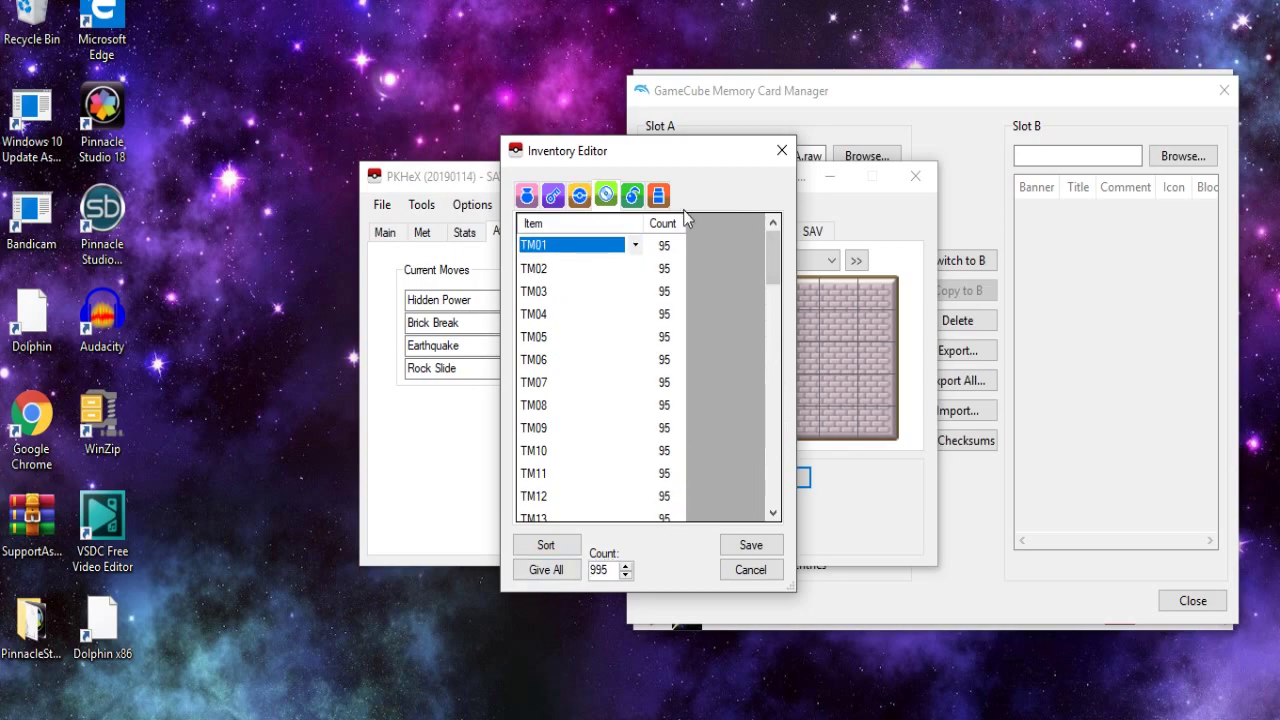
- Fill the berry pouch with all berries at a count of 995 each and check the list to its end
left_click(632, 196)
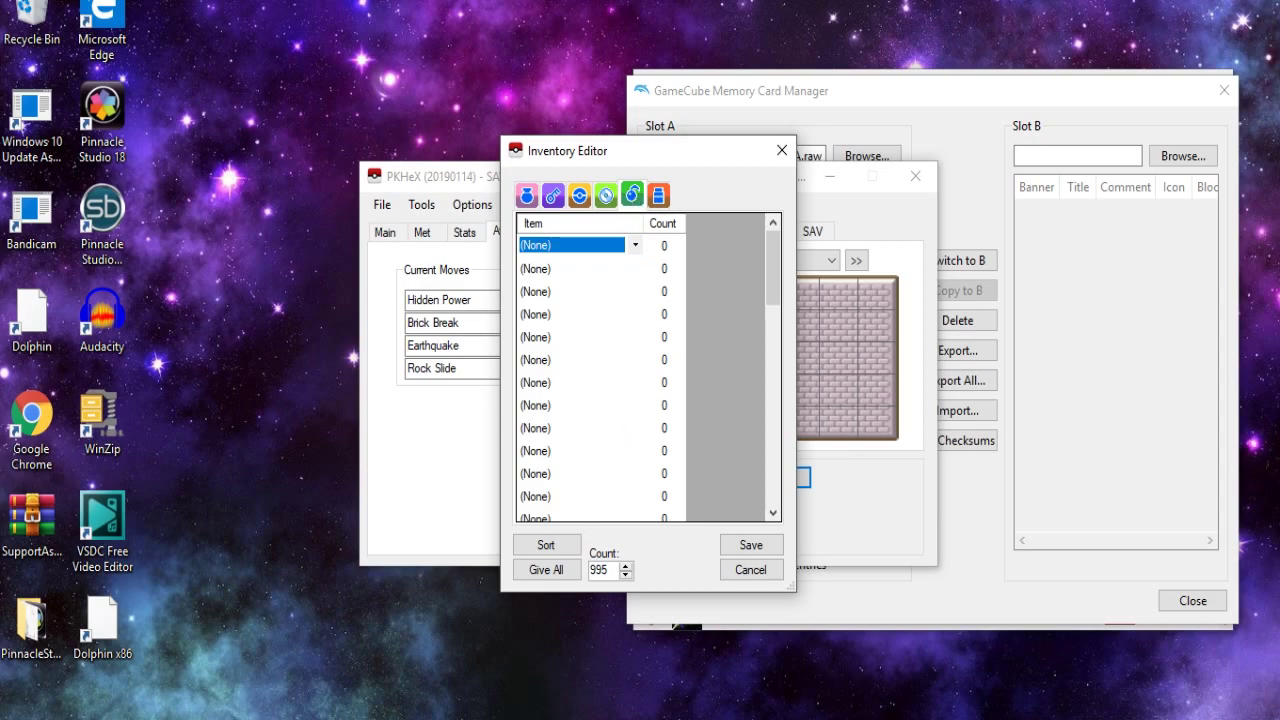
left_click(545, 576)
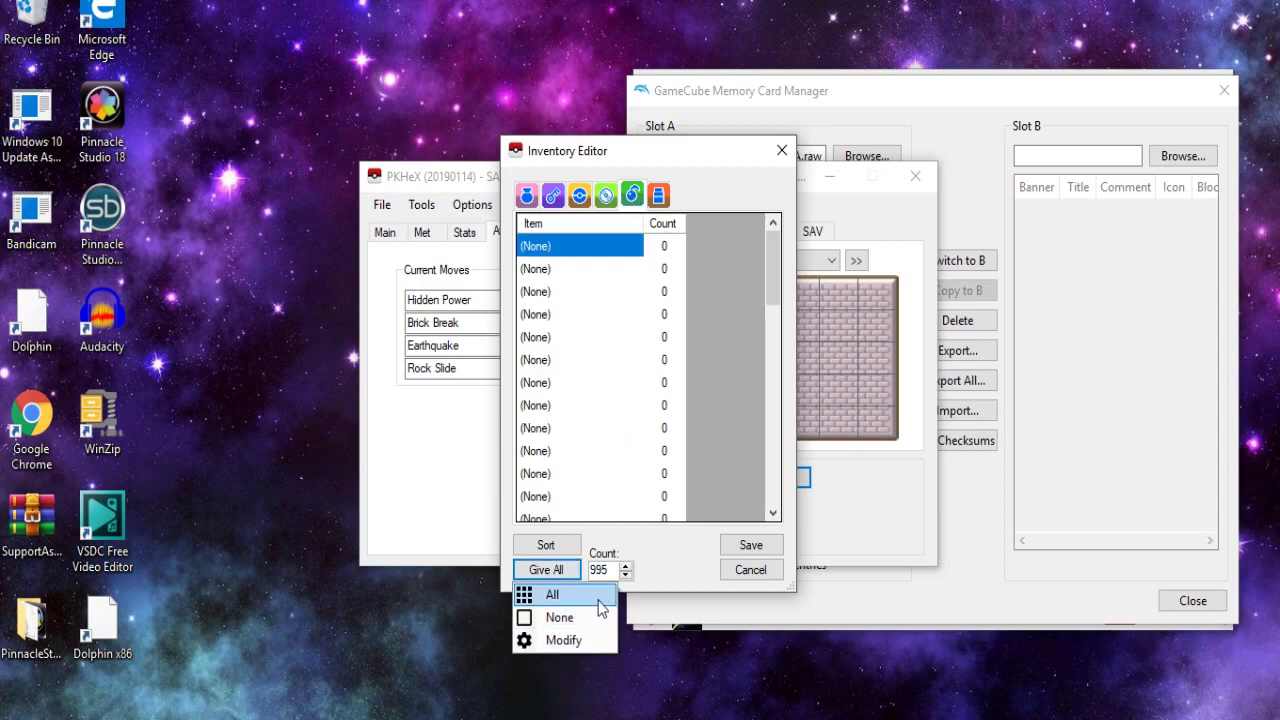
left_click(597, 594)
scroll(655, 340, "down", 11)
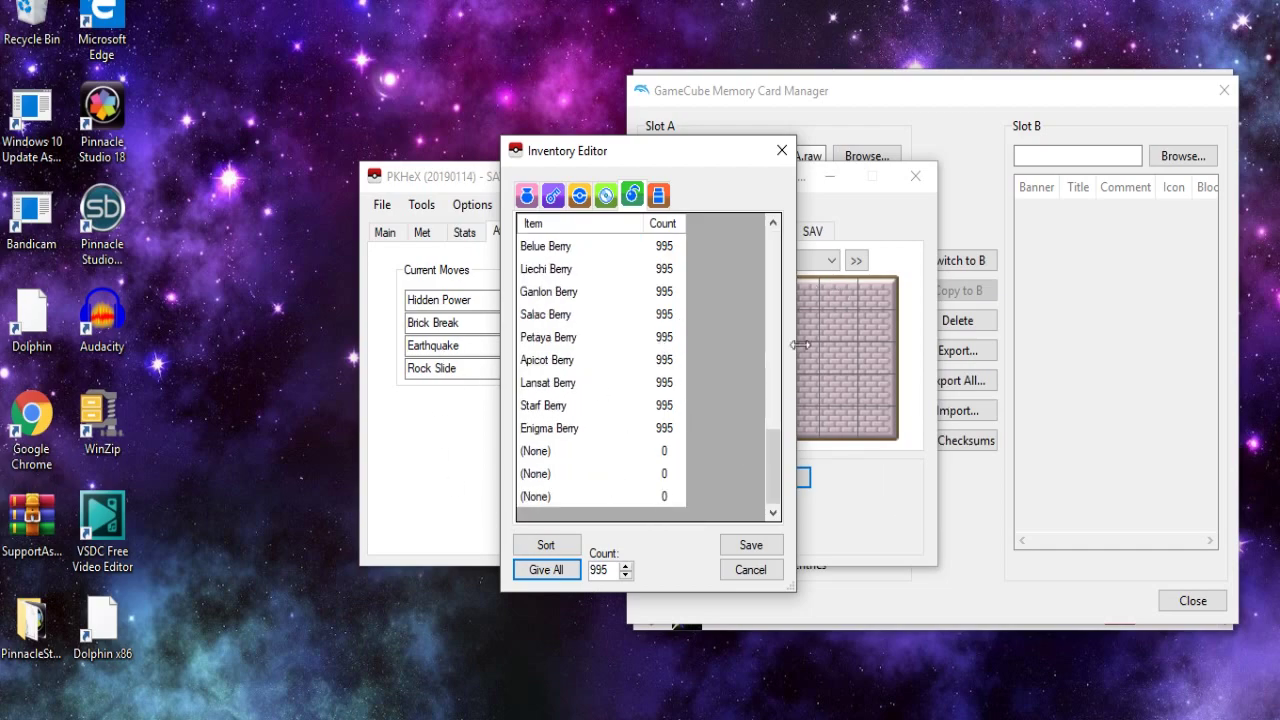
- Look through the last pouch and the key items pouch, and return to the regular items
left_click(659, 196)
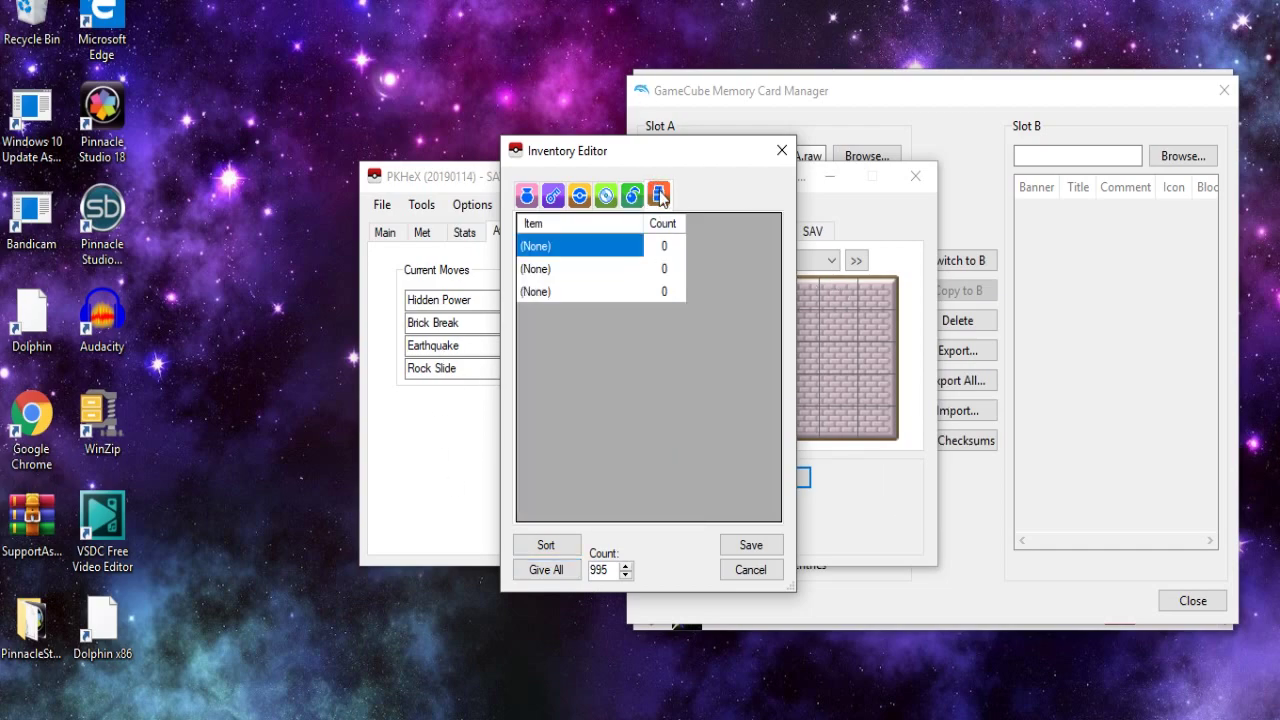
left_click(553, 195)
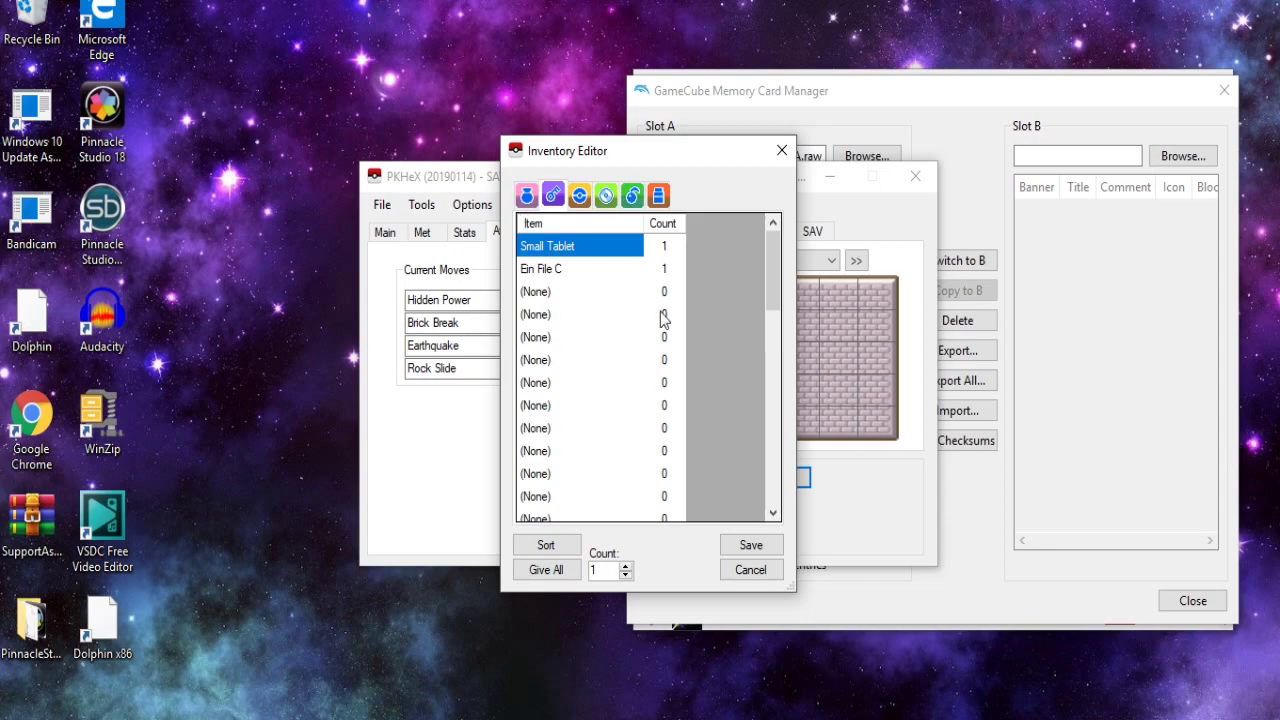
left_click(530, 195)
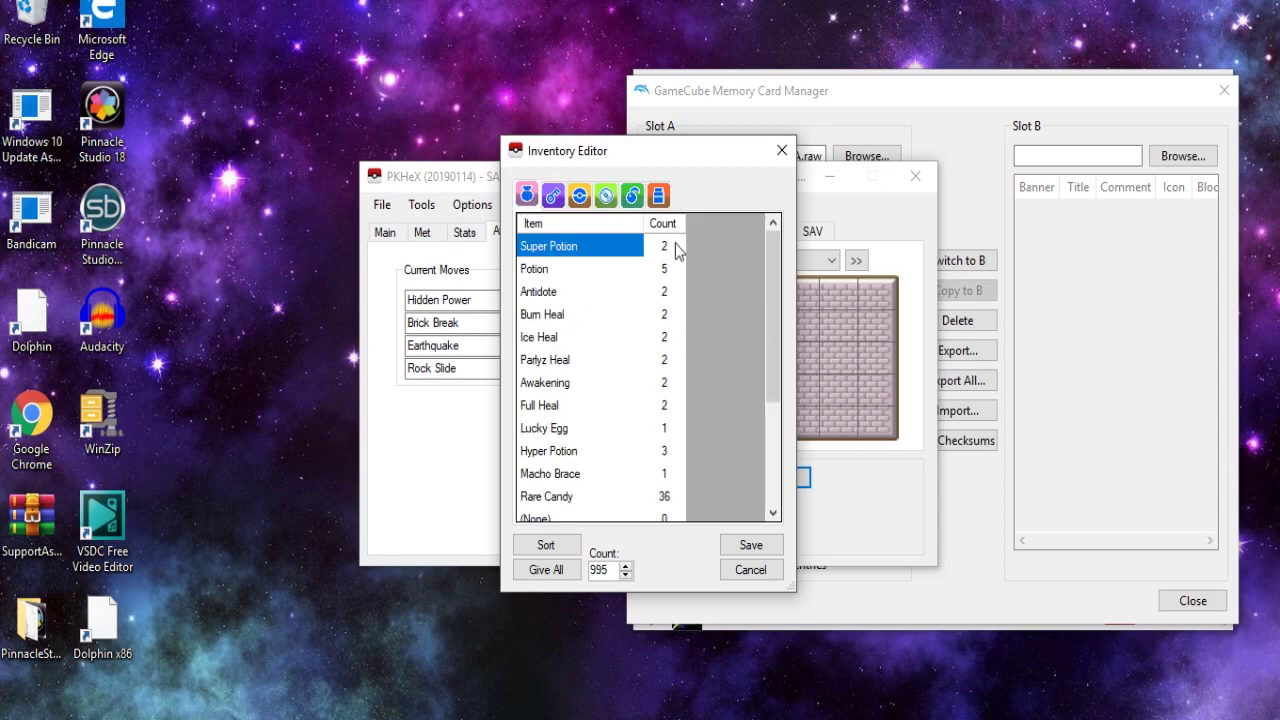
- Add Full Restore to the first empty slot below Rare Candy in the regular items
scroll(666, 333, "down", 3)
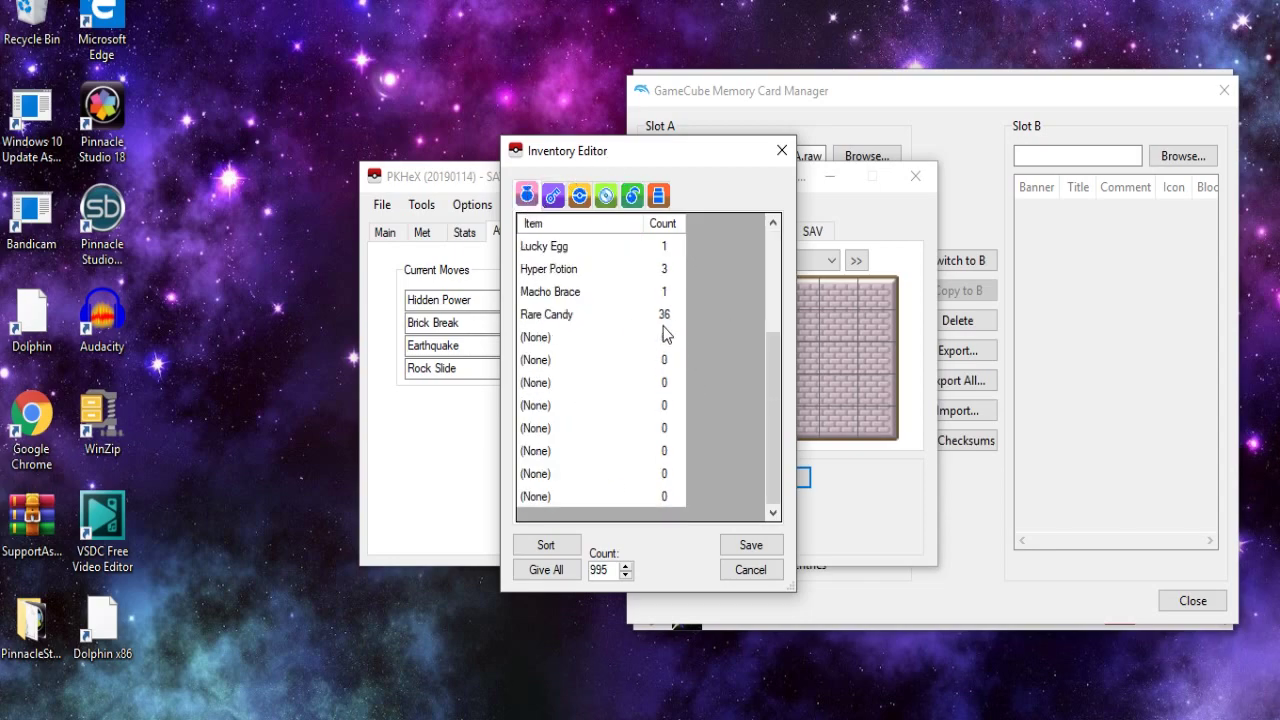
left_click(567, 345)
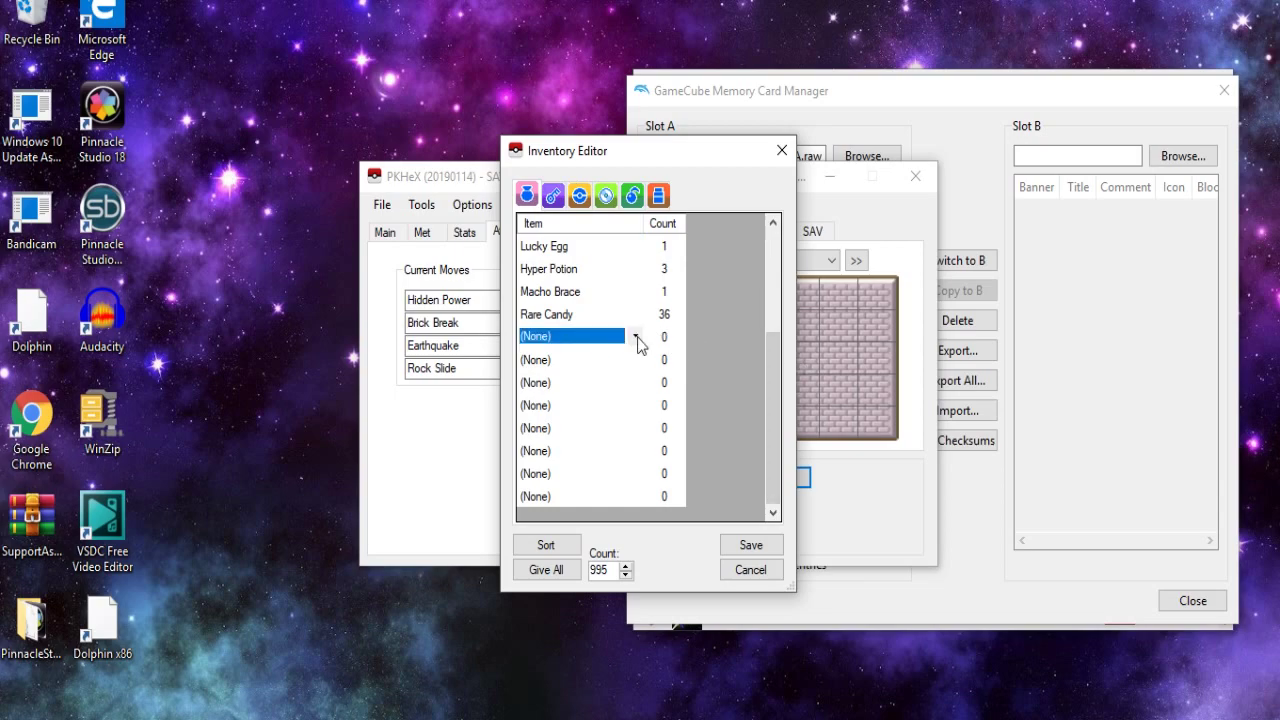
left_click(636, 336)
scroll(578, 536, "down", 2)
scroll(578, 536, "down", 3)
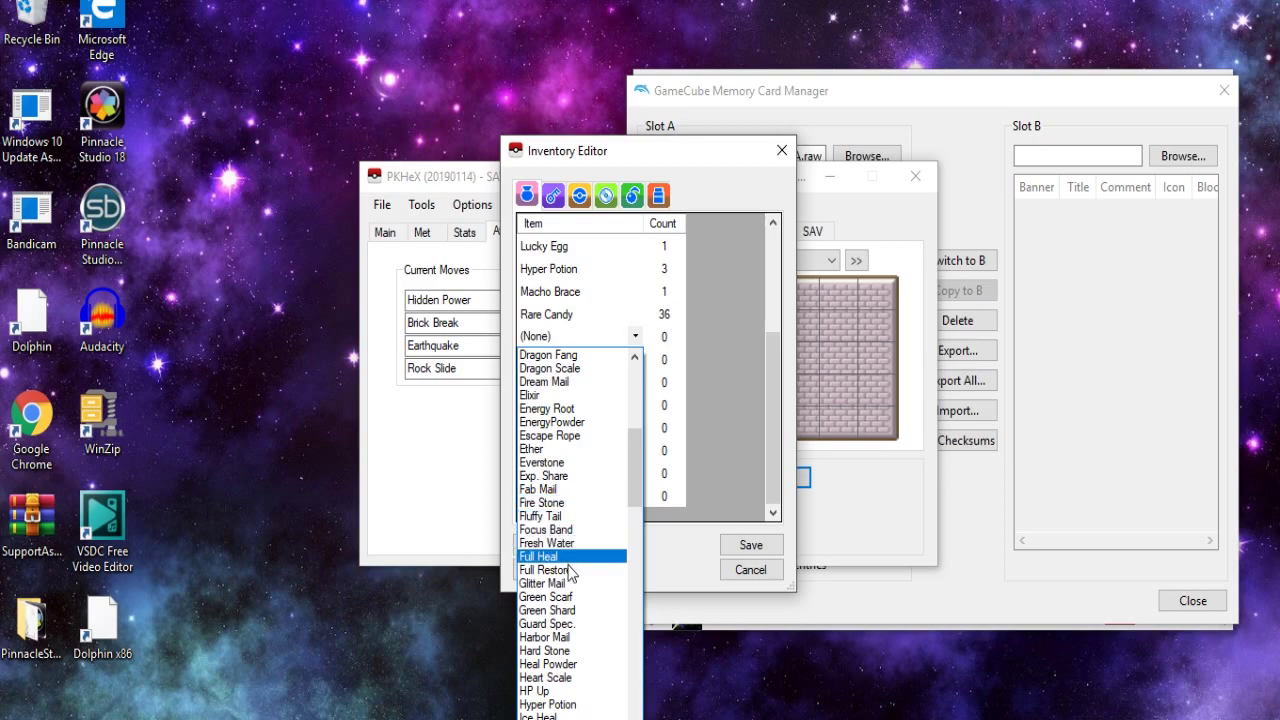
left_click(602, 570)
- Set the bulk item count to 99 and the Full Restore quantity to 96, and save the inventory
double_click(609, 572)
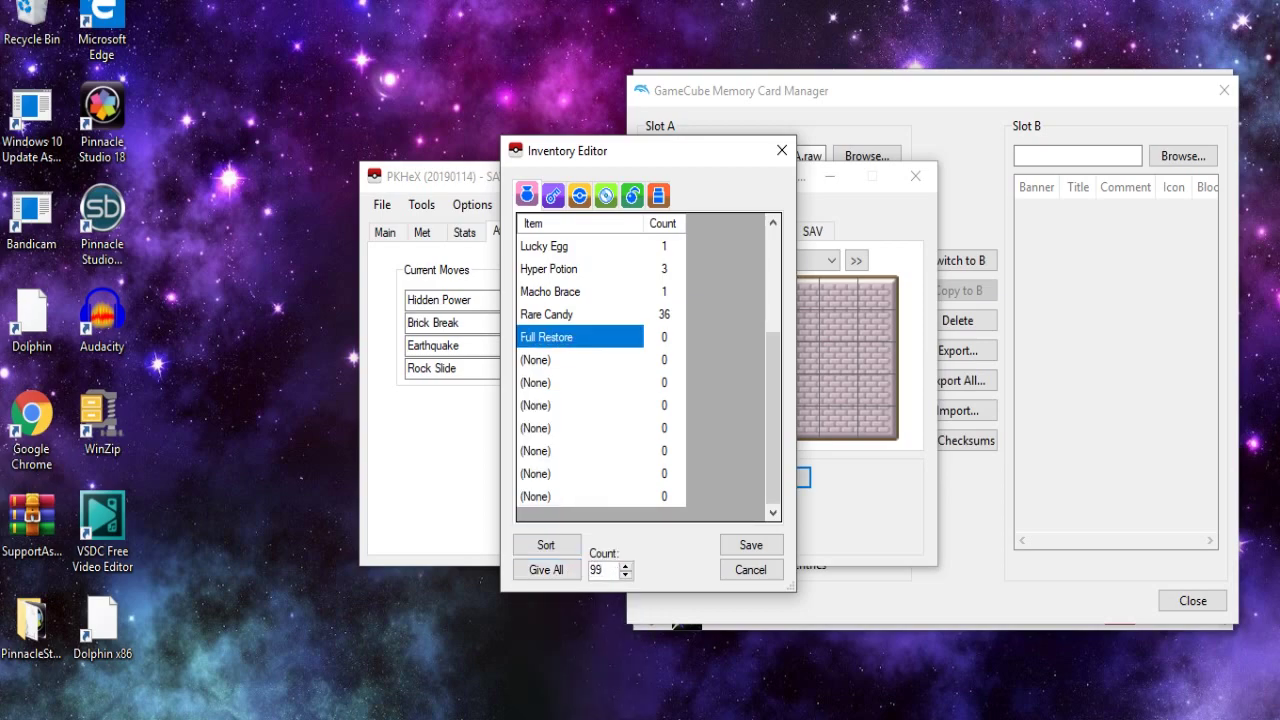
left_click(663, 338)
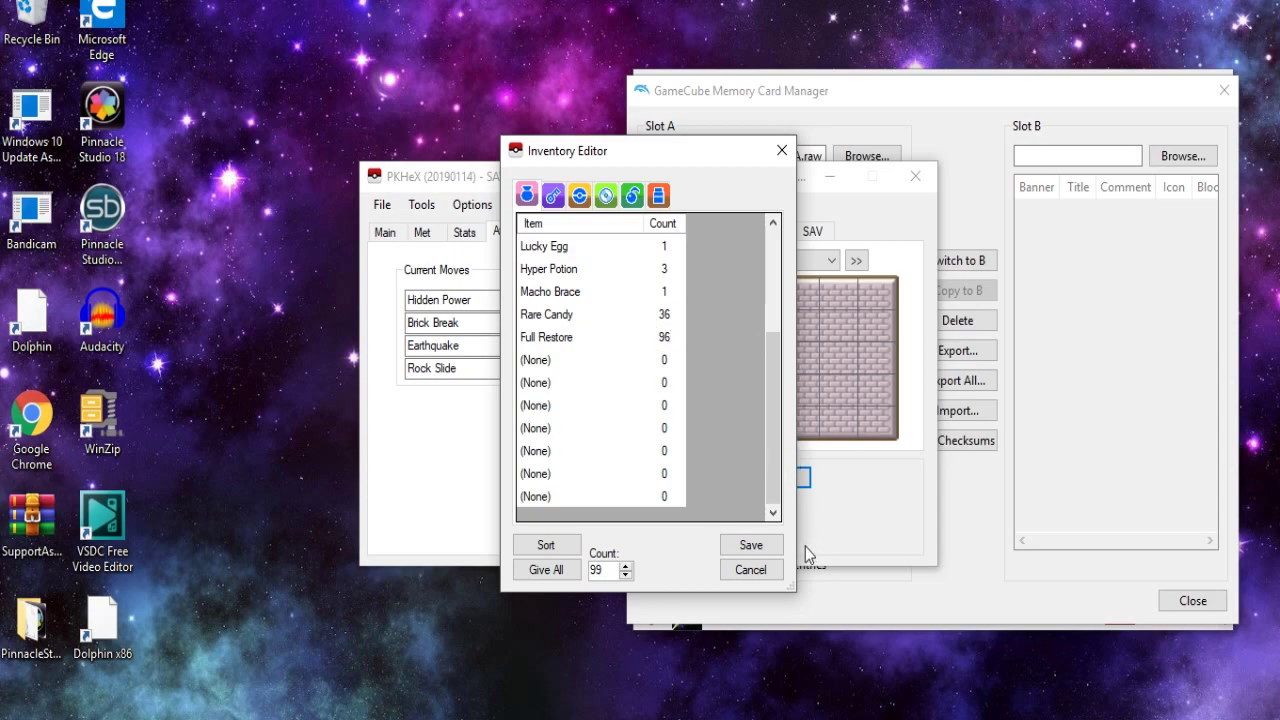
left_click(767, 547)
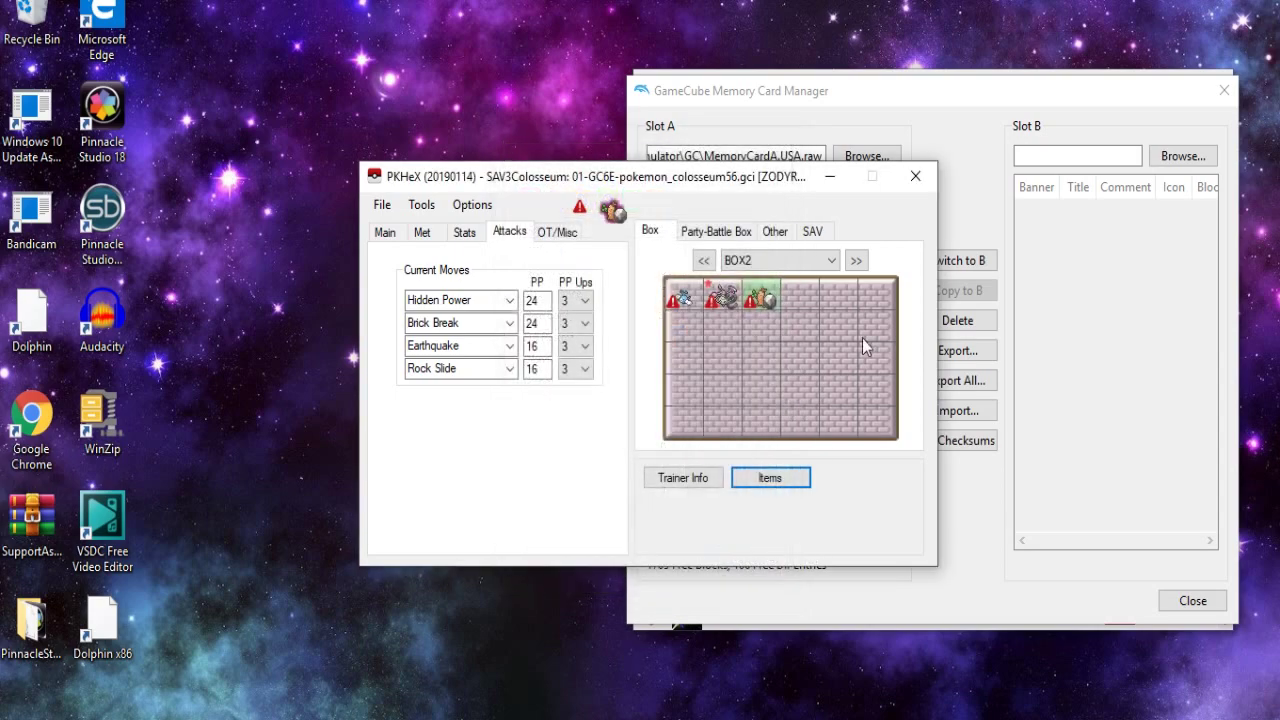
- Start exporting the edited save to Dolphin Emulator's GC folder and set its file type to GameCube Save File
left_click(382, 234)
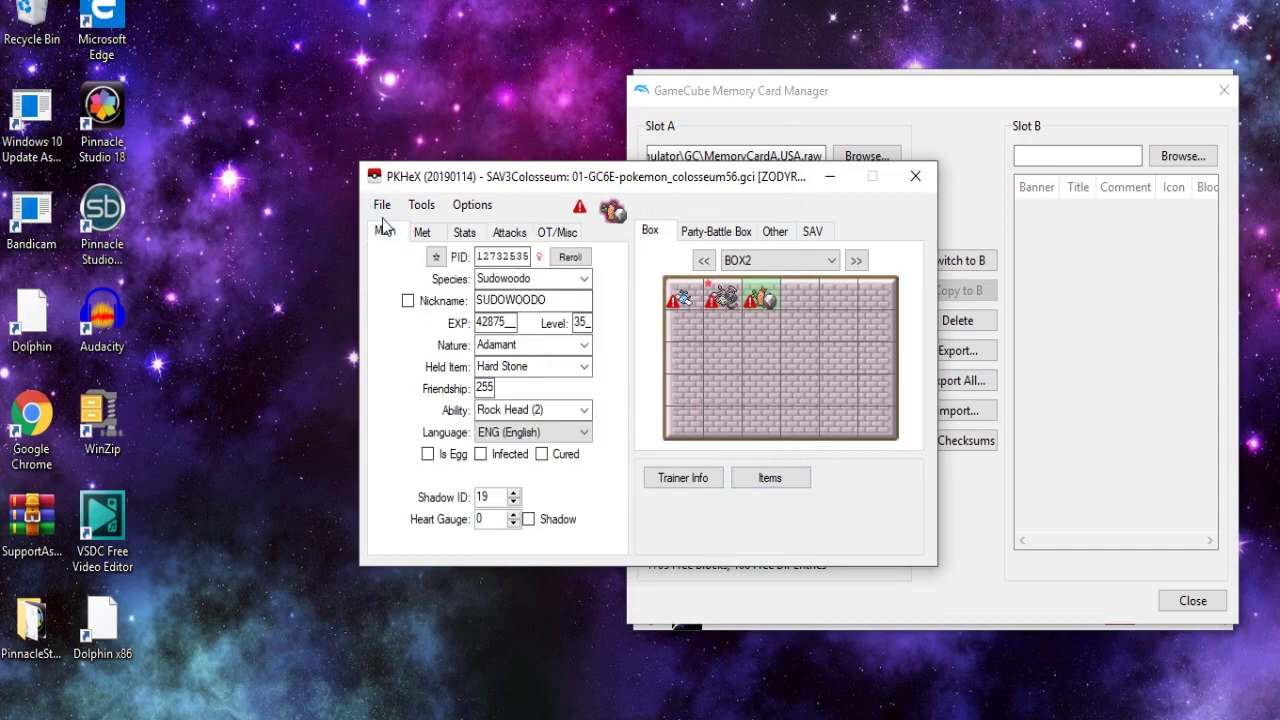
left_click(383, 206)
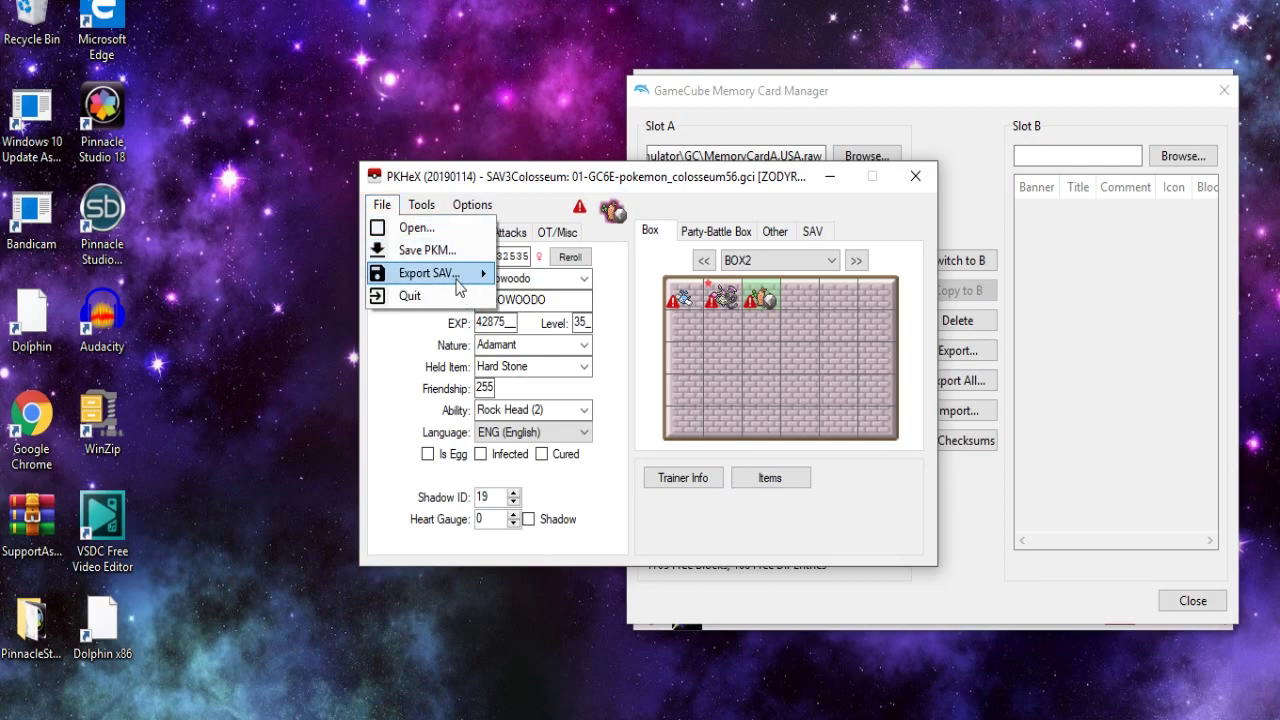
mouse_move(477, 268)
left_click(568, 279)
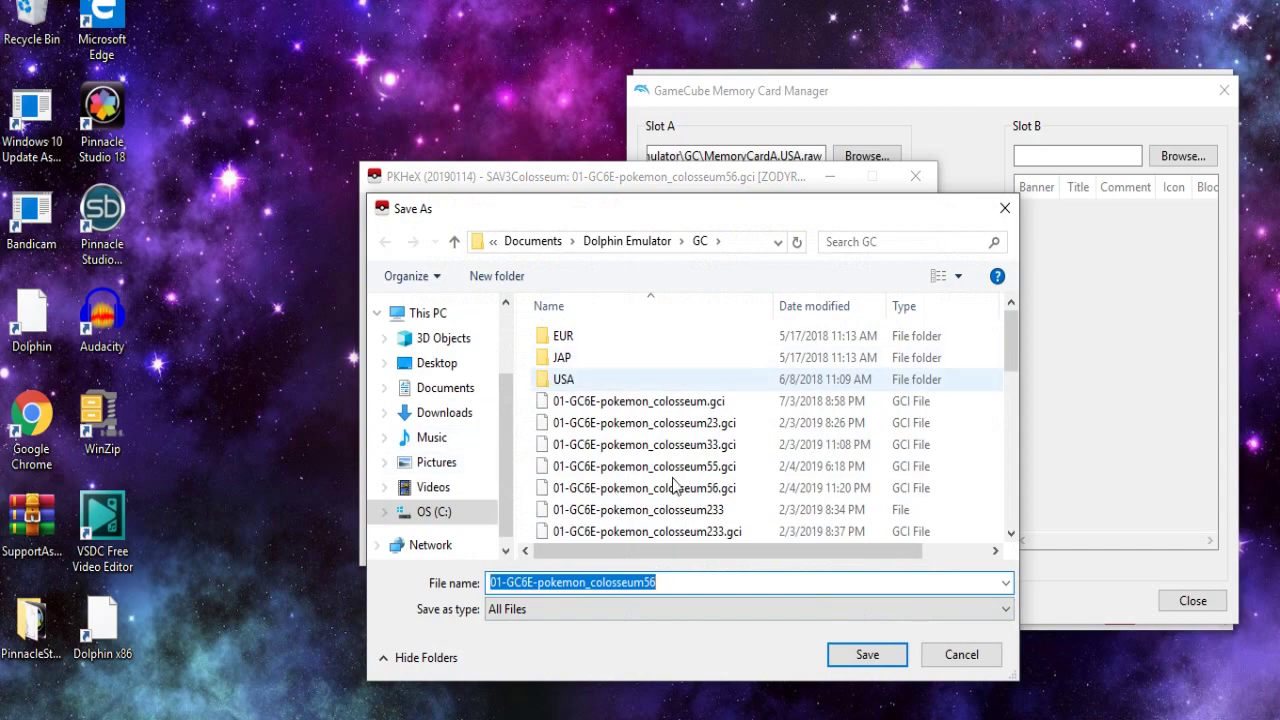
left_click(680, 582)
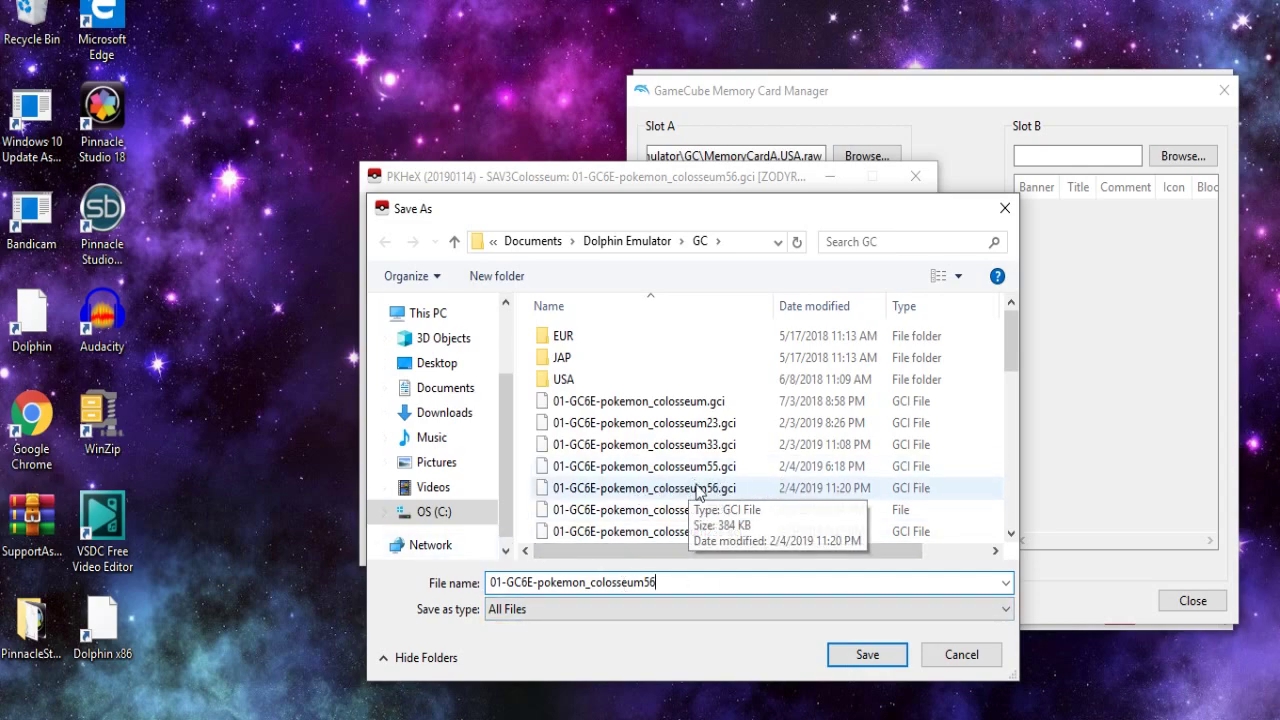
left_click(653, 608)
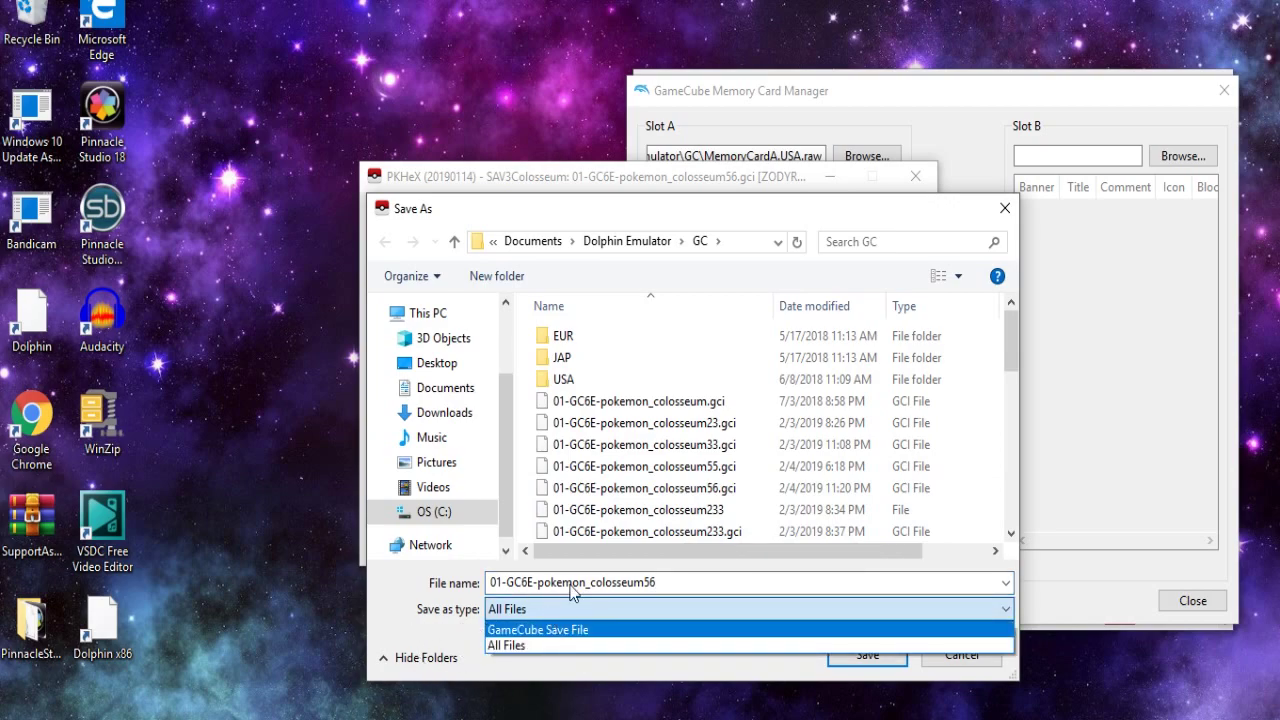
key("Down")
key("Up")
left_click(410, 614)
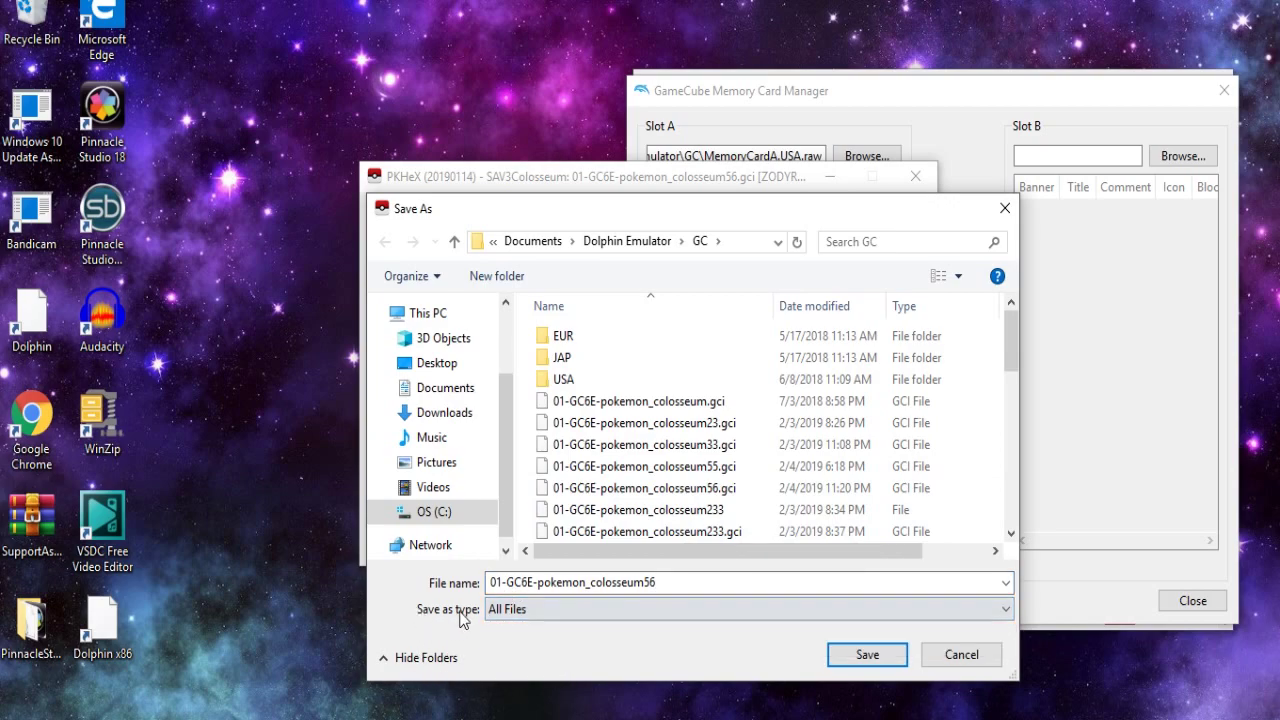
left_click(542, 607)
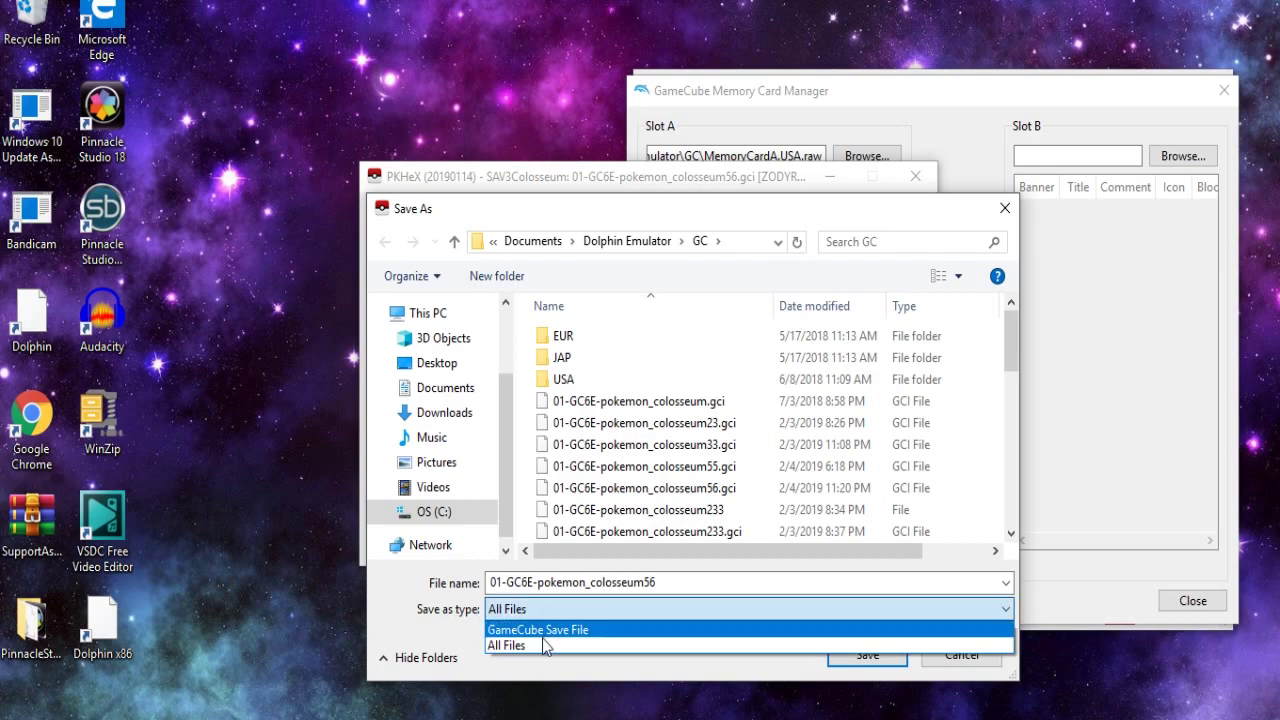
left_click(540, 632)
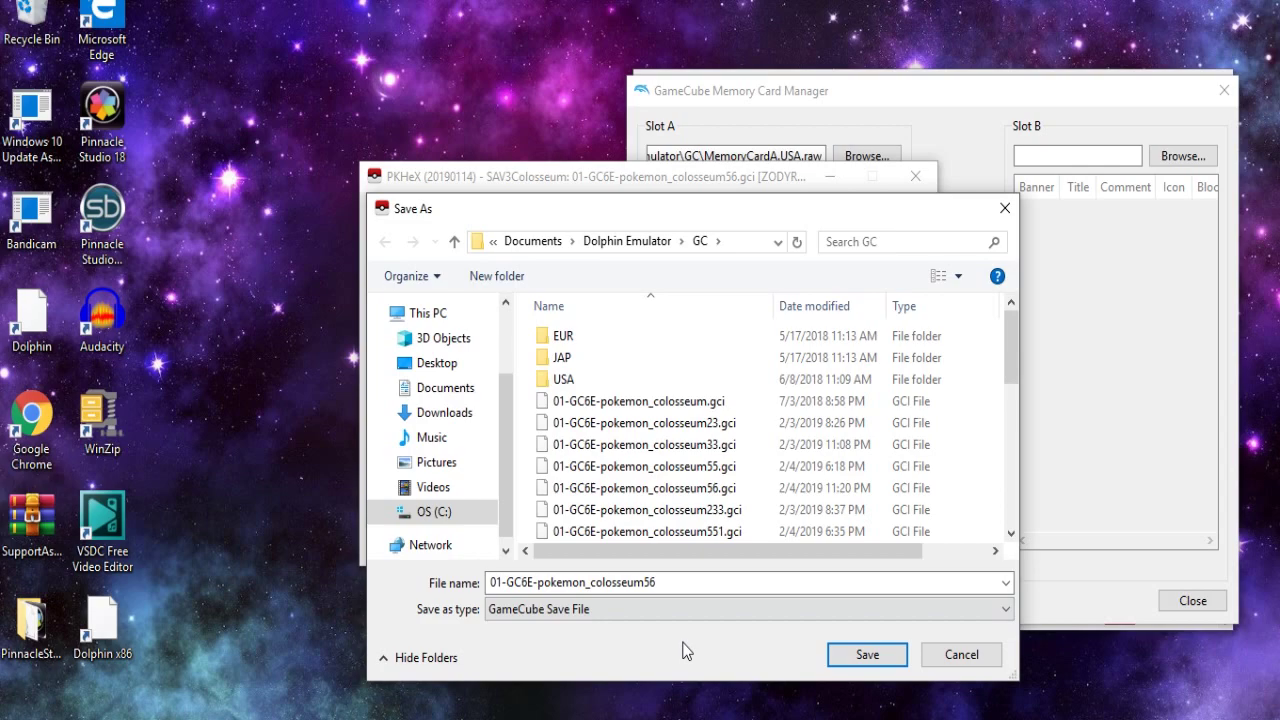
- Name the exported save 01-GC6E-pokemon_colosseum561, save it and dismiss the export notice
double_click(673, 578)
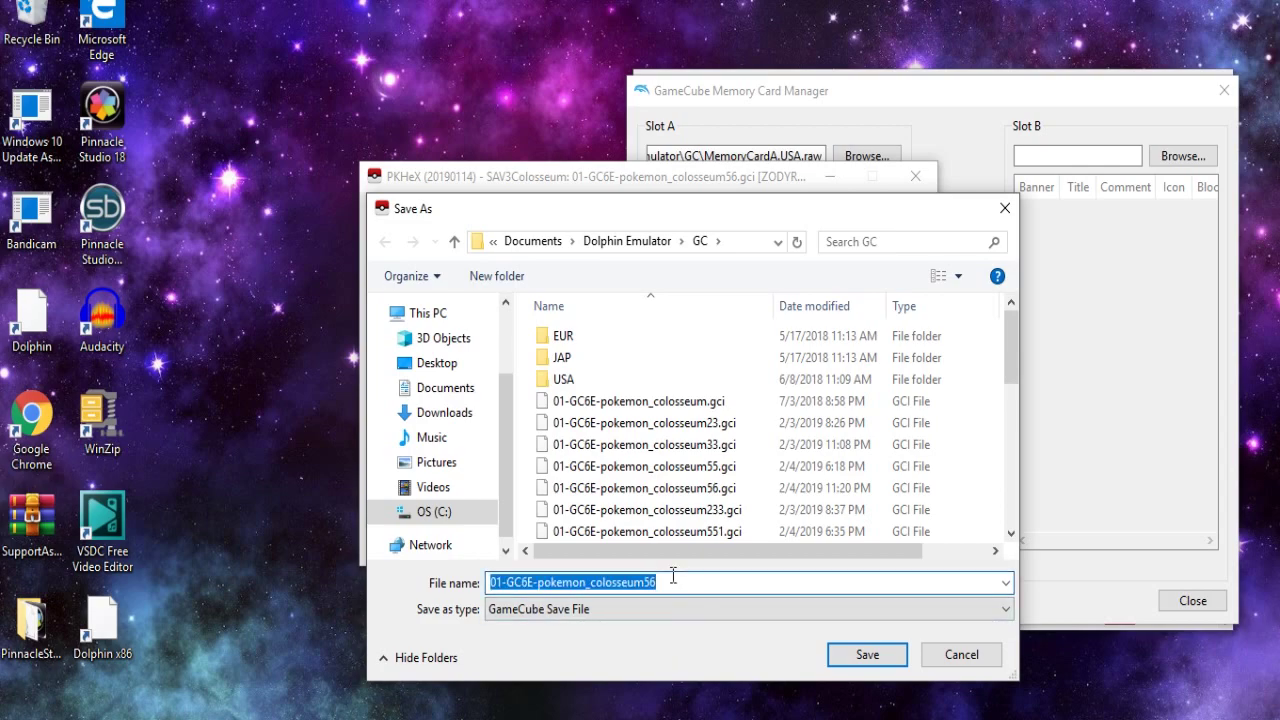
left_click(673, 578)
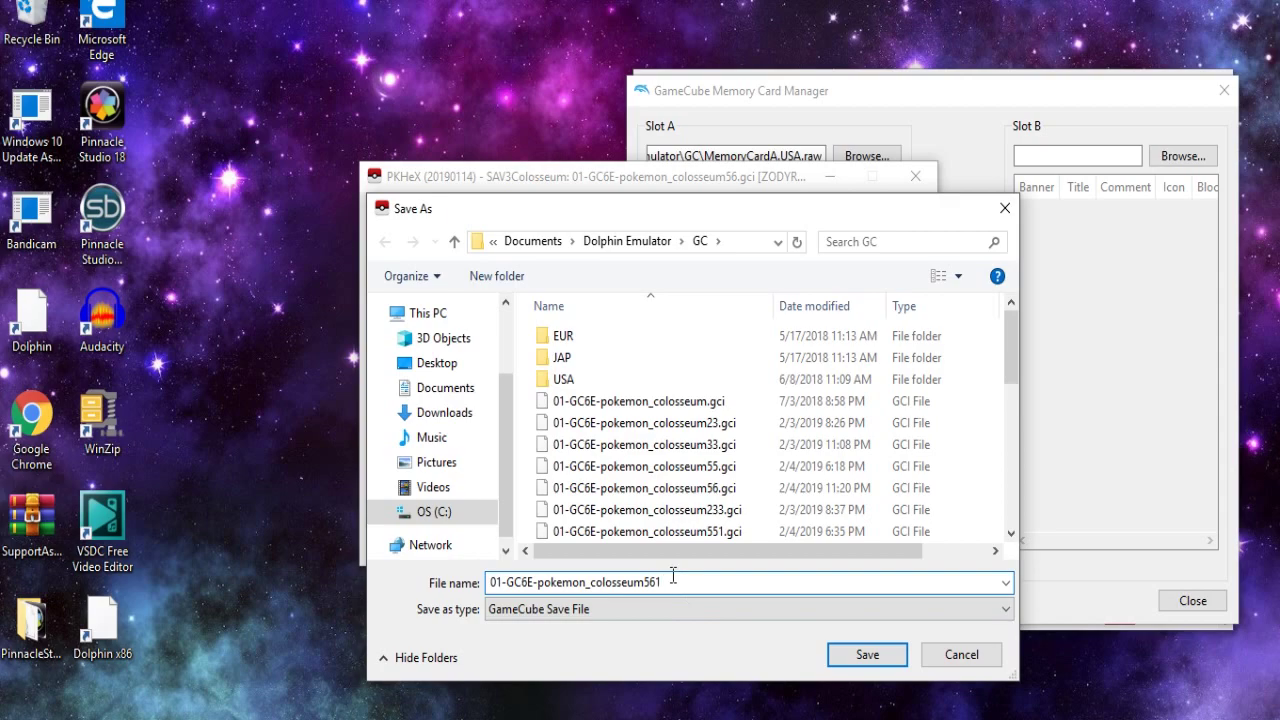
left_click(866, 662)
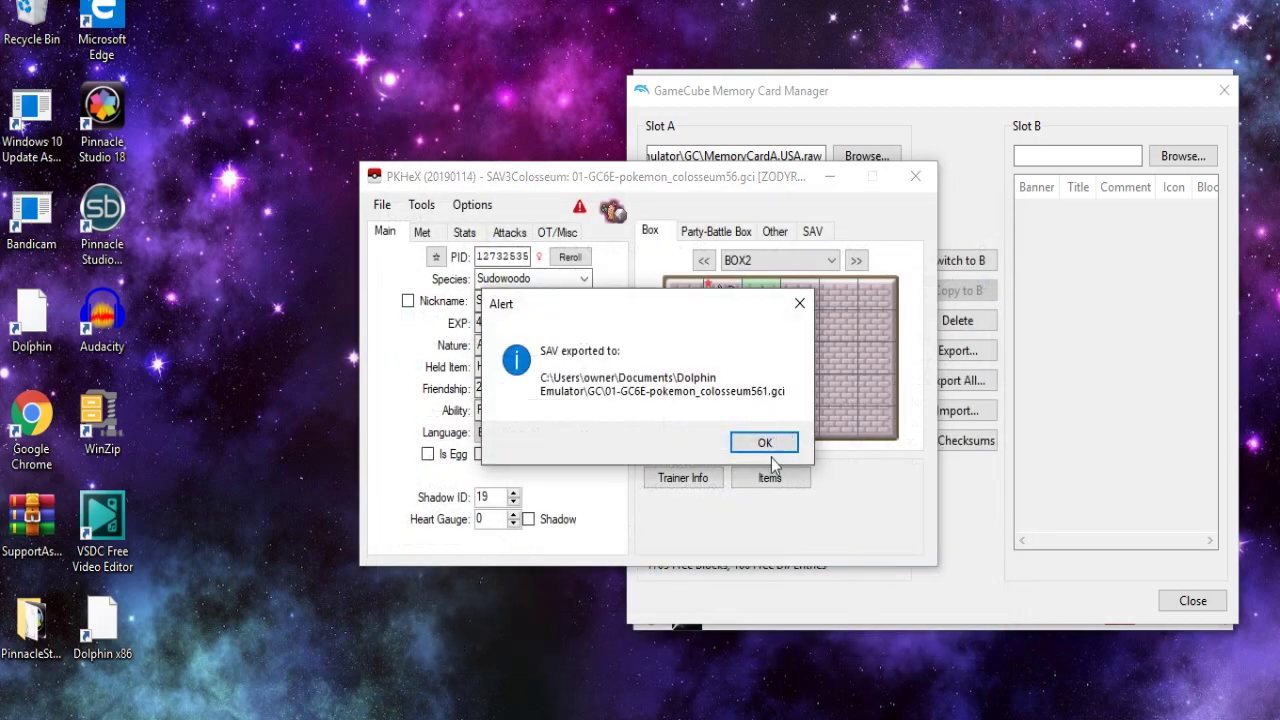
left_click(765, 443)
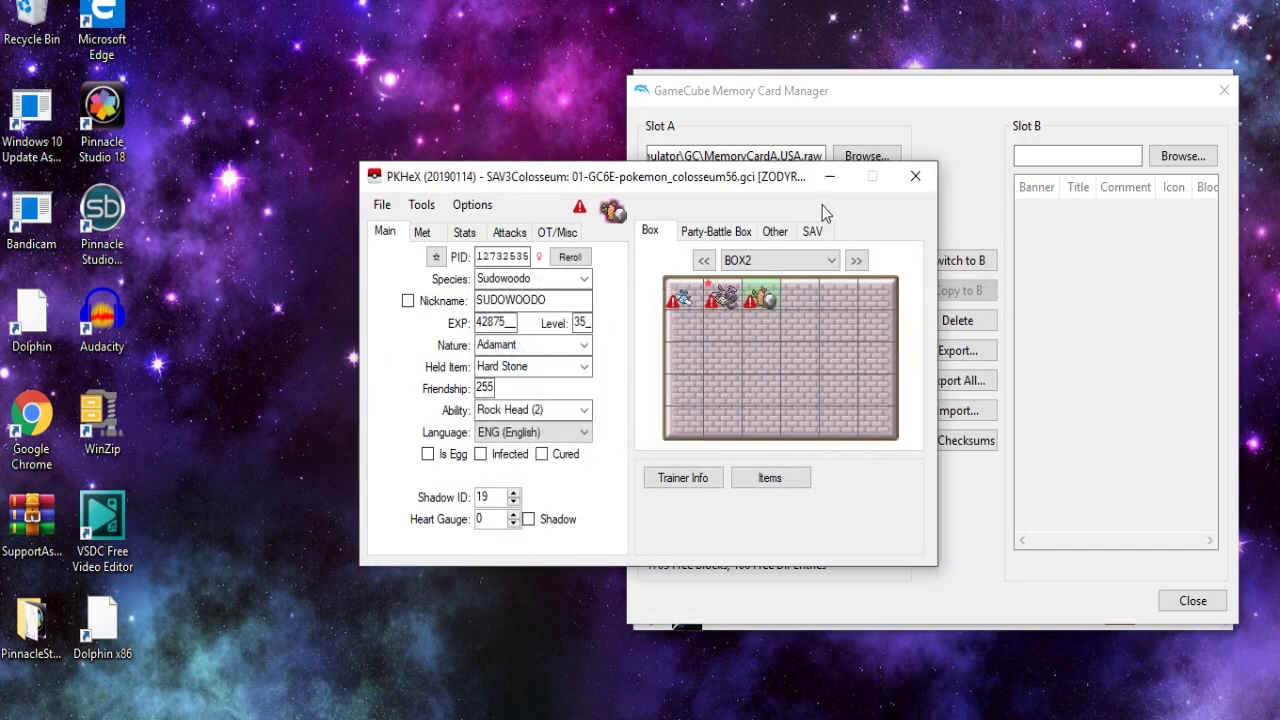
- Switch to Dolphin's GameCube Memory Card Manager and delete the existing Pokémon Colosseum save from Slot A, confirming the deletion
left_click_drag(784, 184, 452, 158)
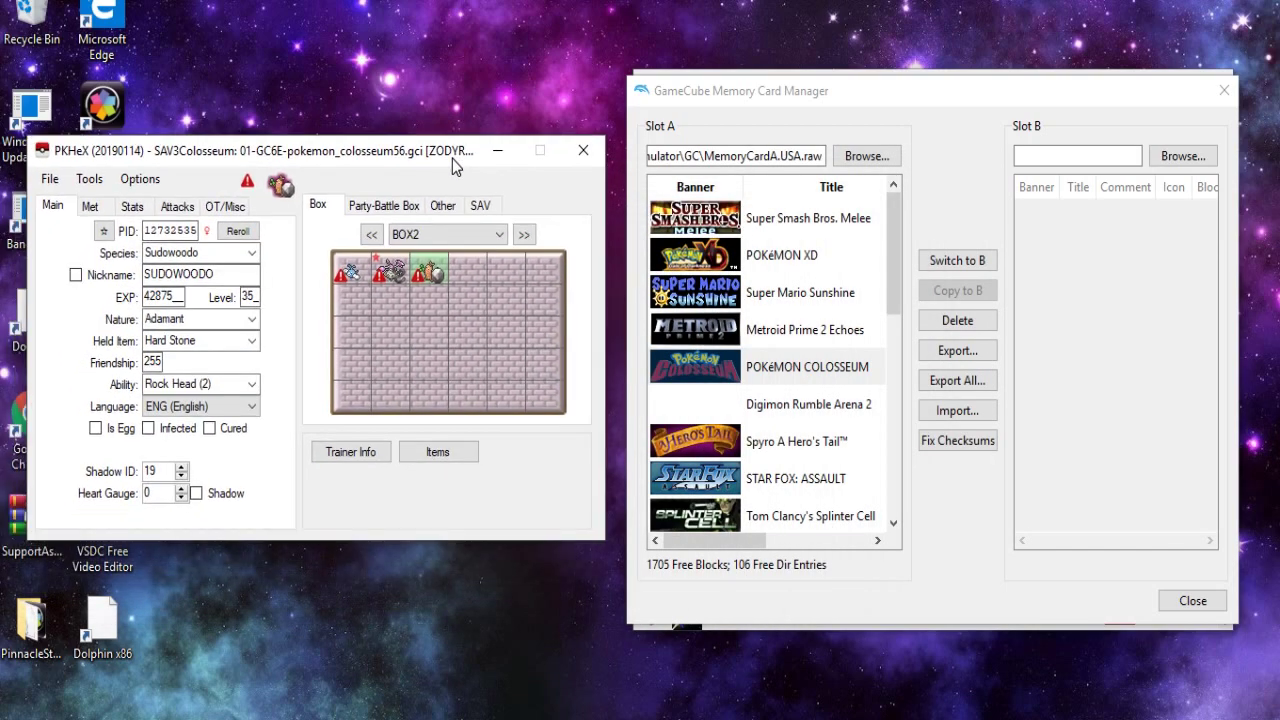
left_click(897, 320)
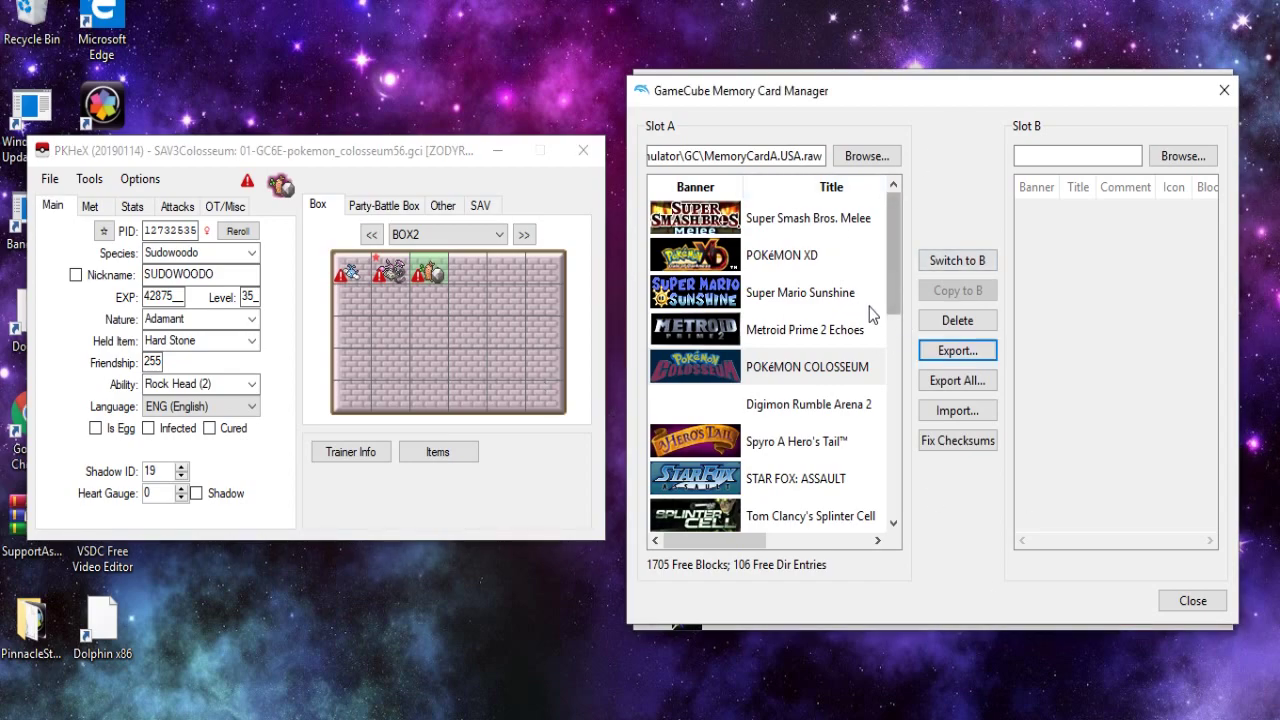
left_click(812, 377)
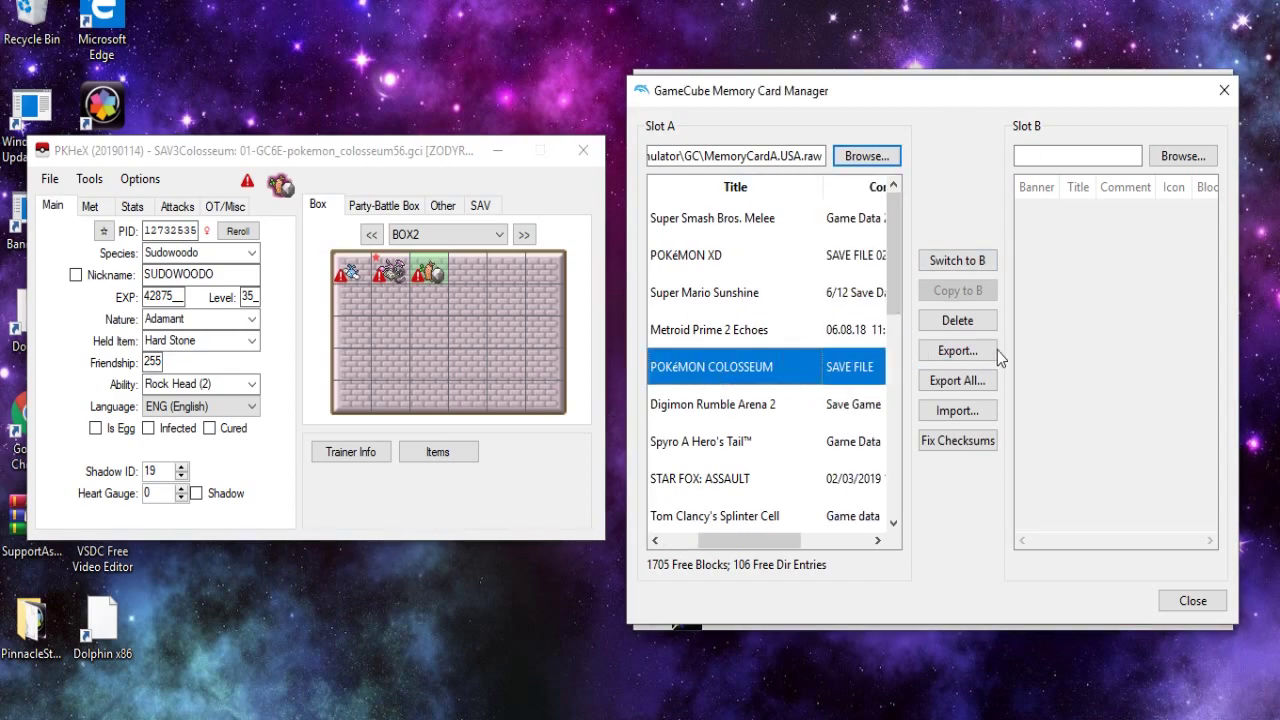
left_click_drag(764, 542, 728, 542)
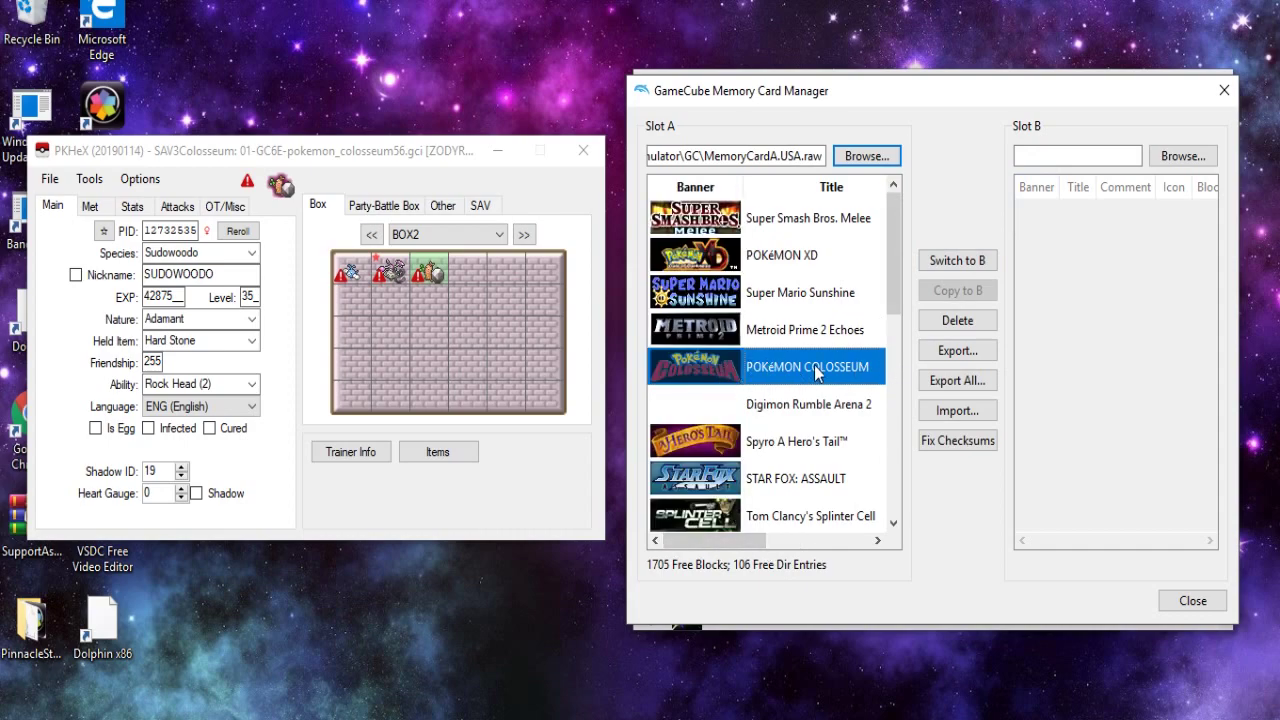
left_click(954, 322)
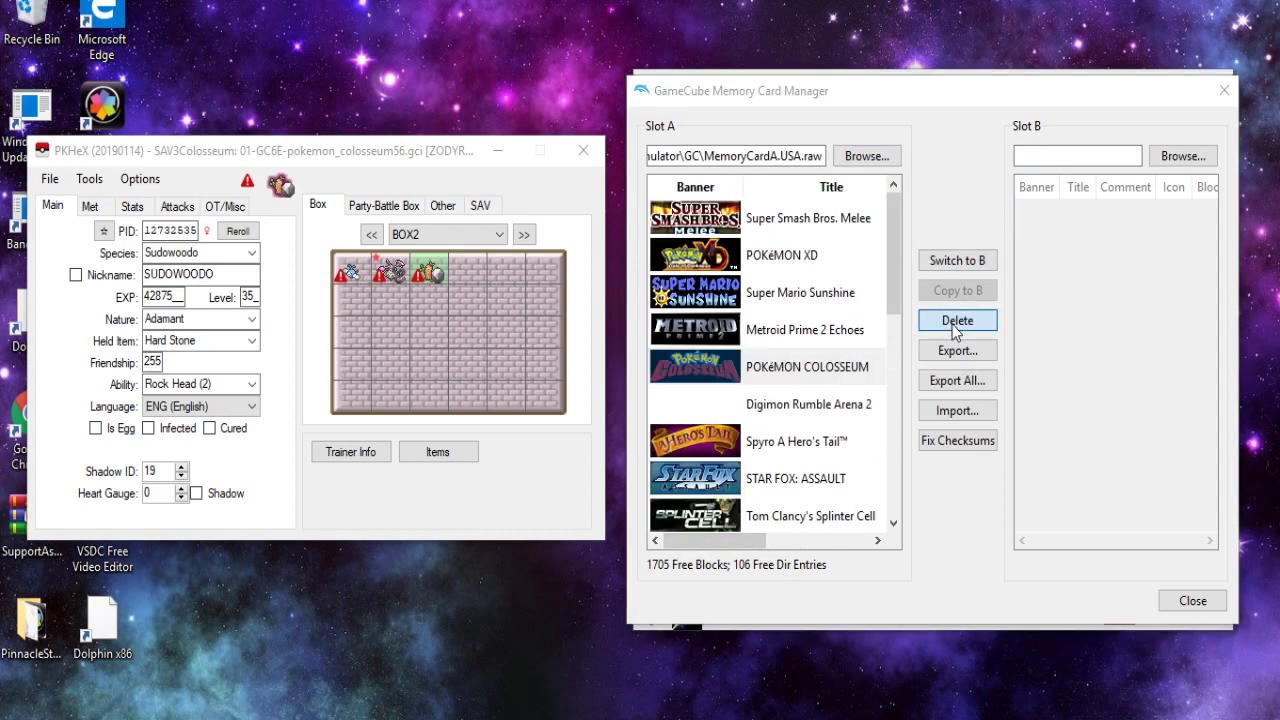
left_click(983, 390)
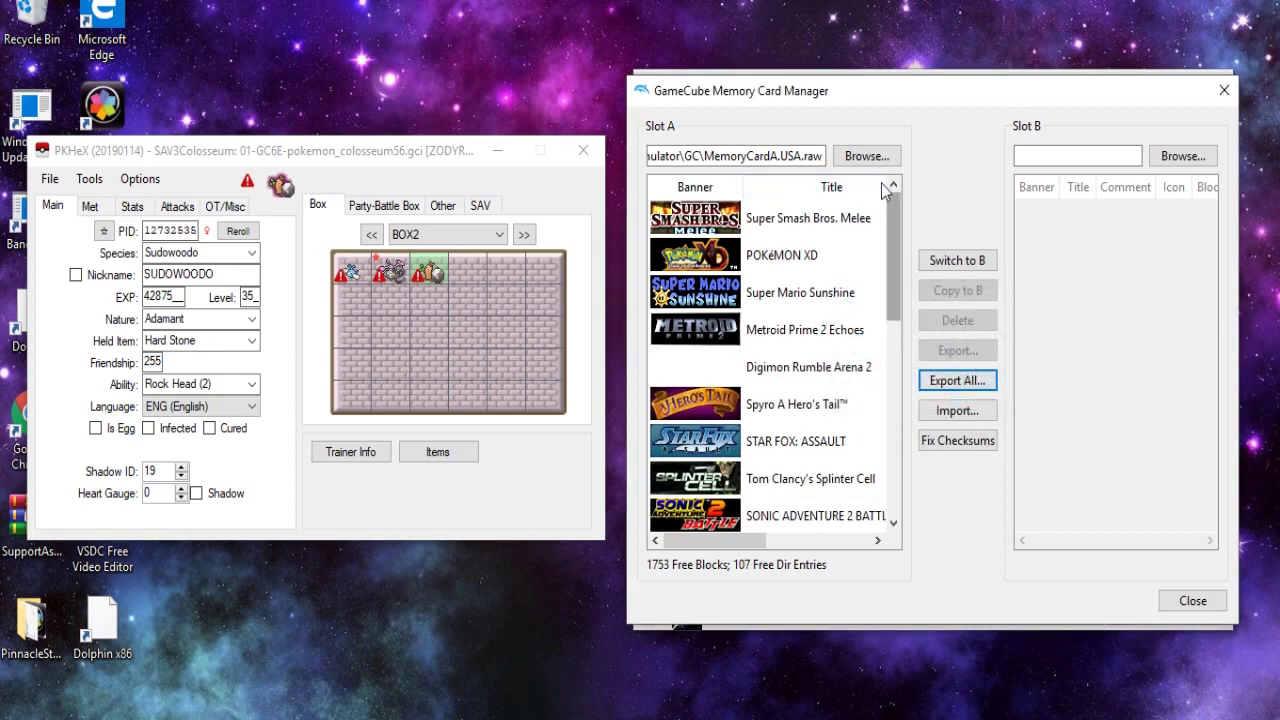
- Import 01-GC6E-pokemon_colosseum561.gci into the Slot A memory card and close the memory card manager
left_click(977, 410)
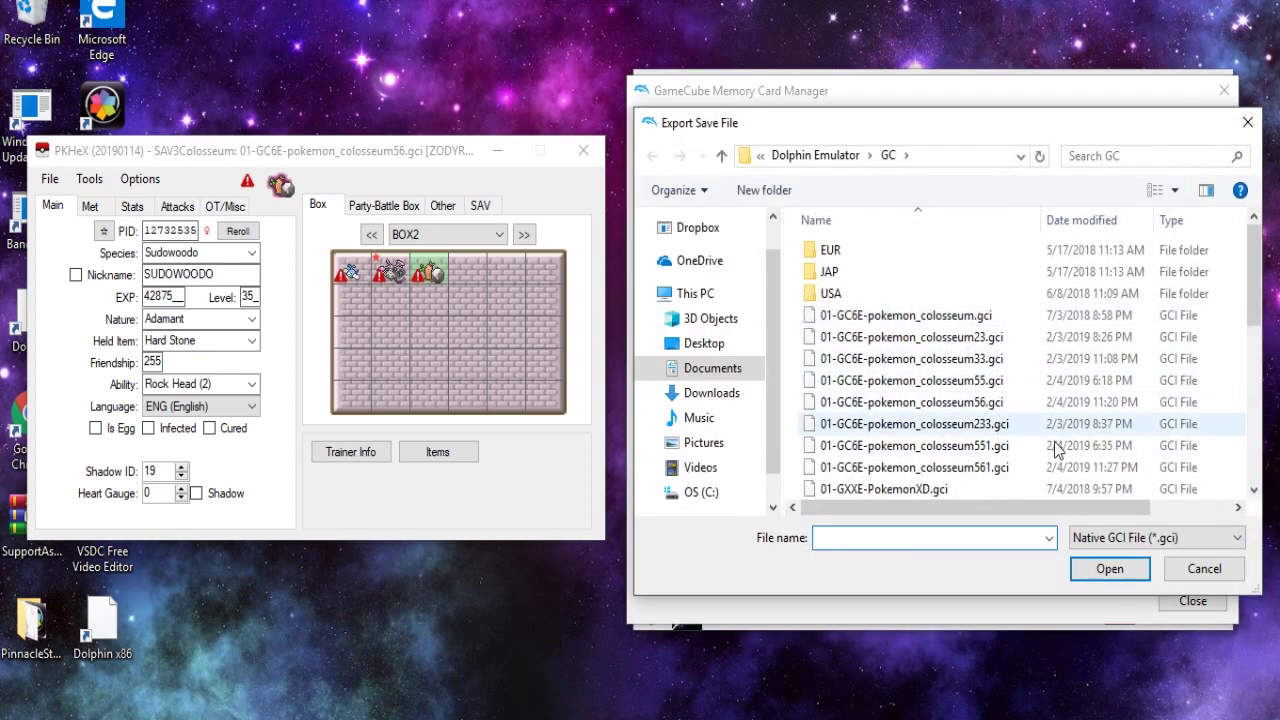
left_click(1003, 467)
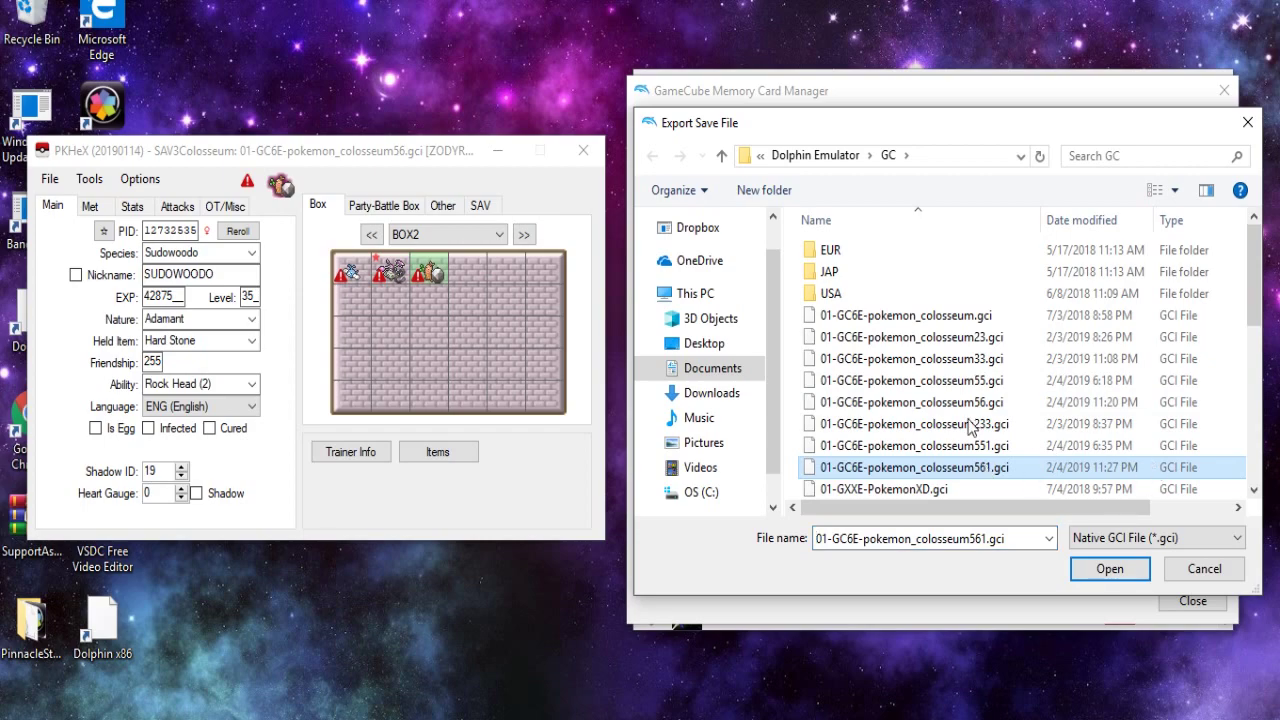
double_click(985, 470)
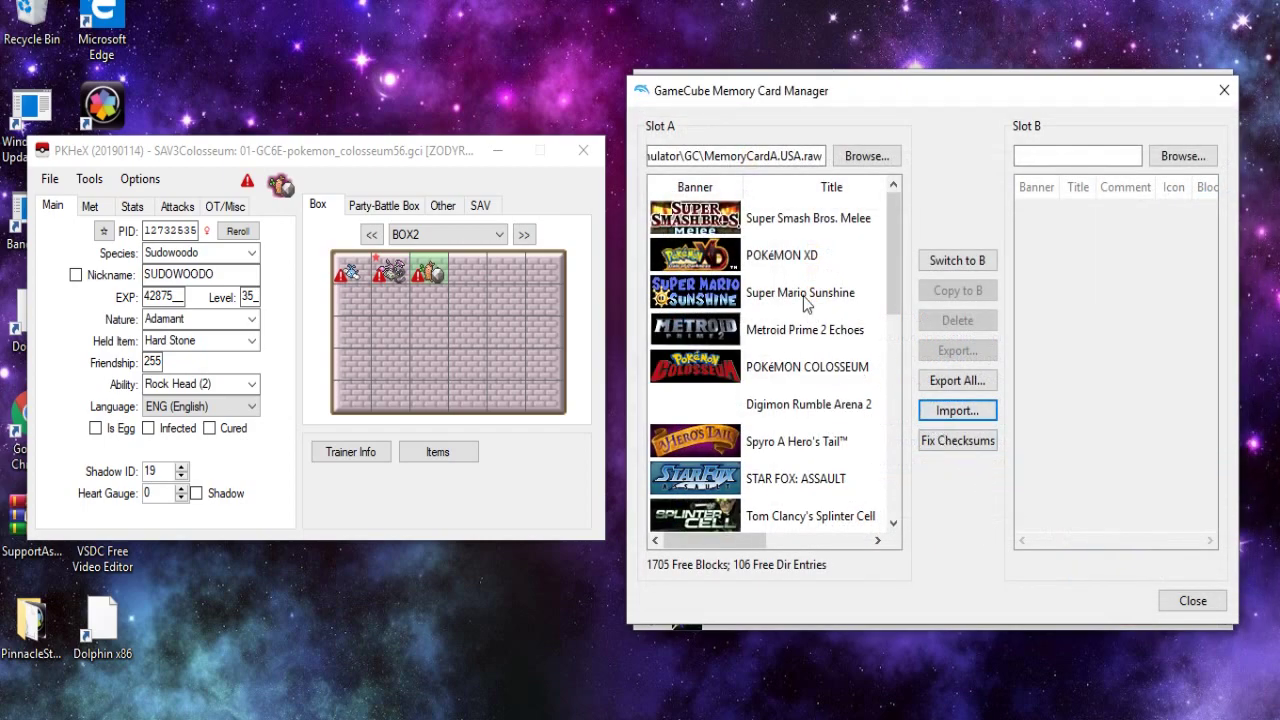
left_click(1221, 88)
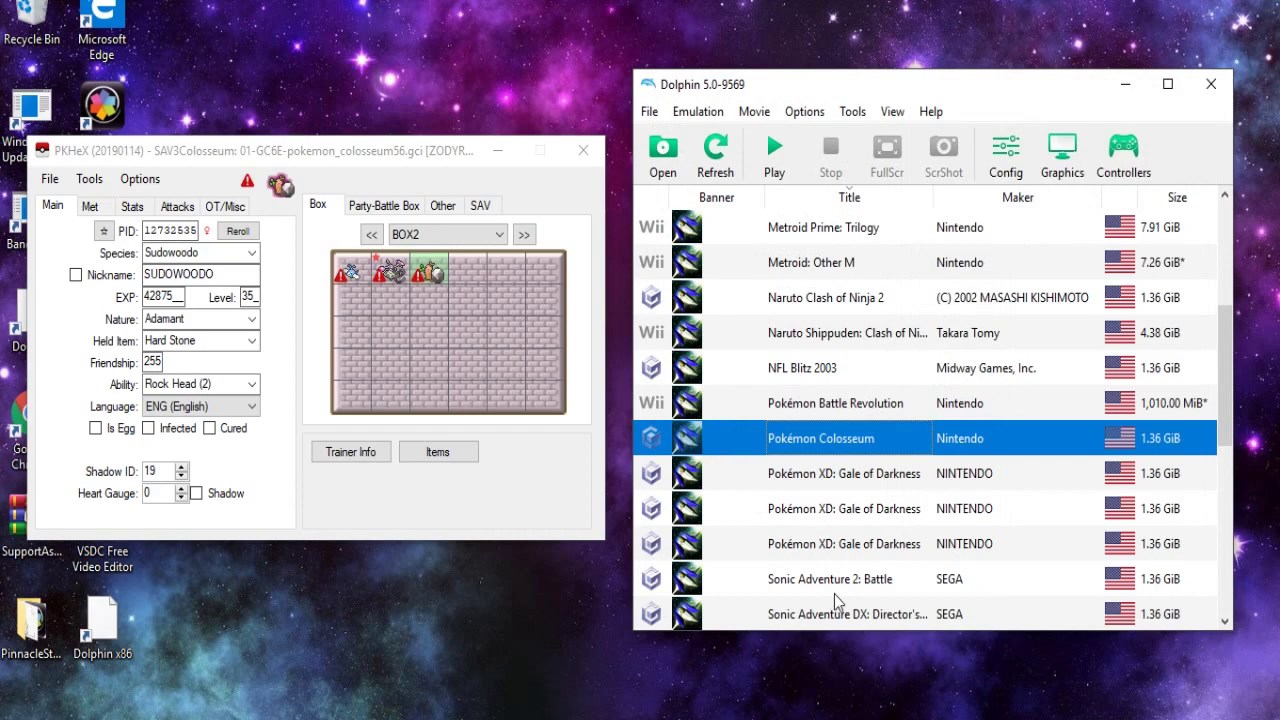
- Launch Pokémon Colosseum from the game list and continue from the saved game
double_click(862, 441)
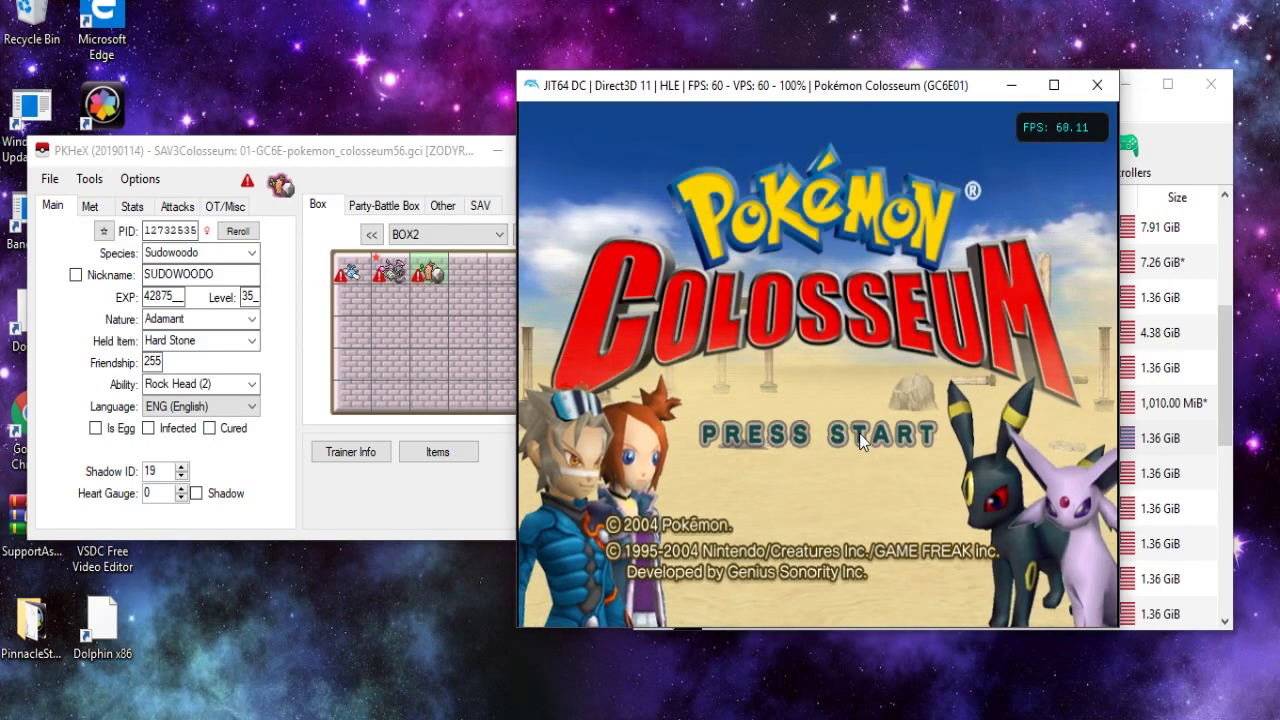
key("Return")
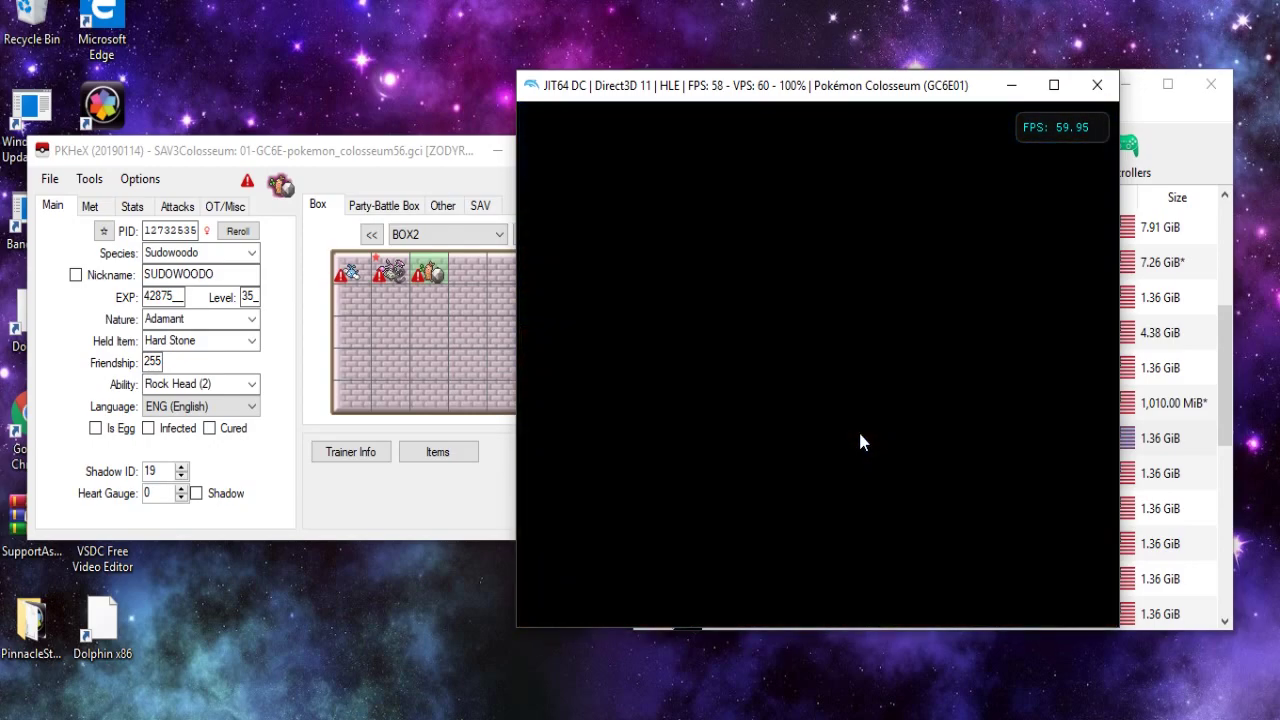
key("Return")
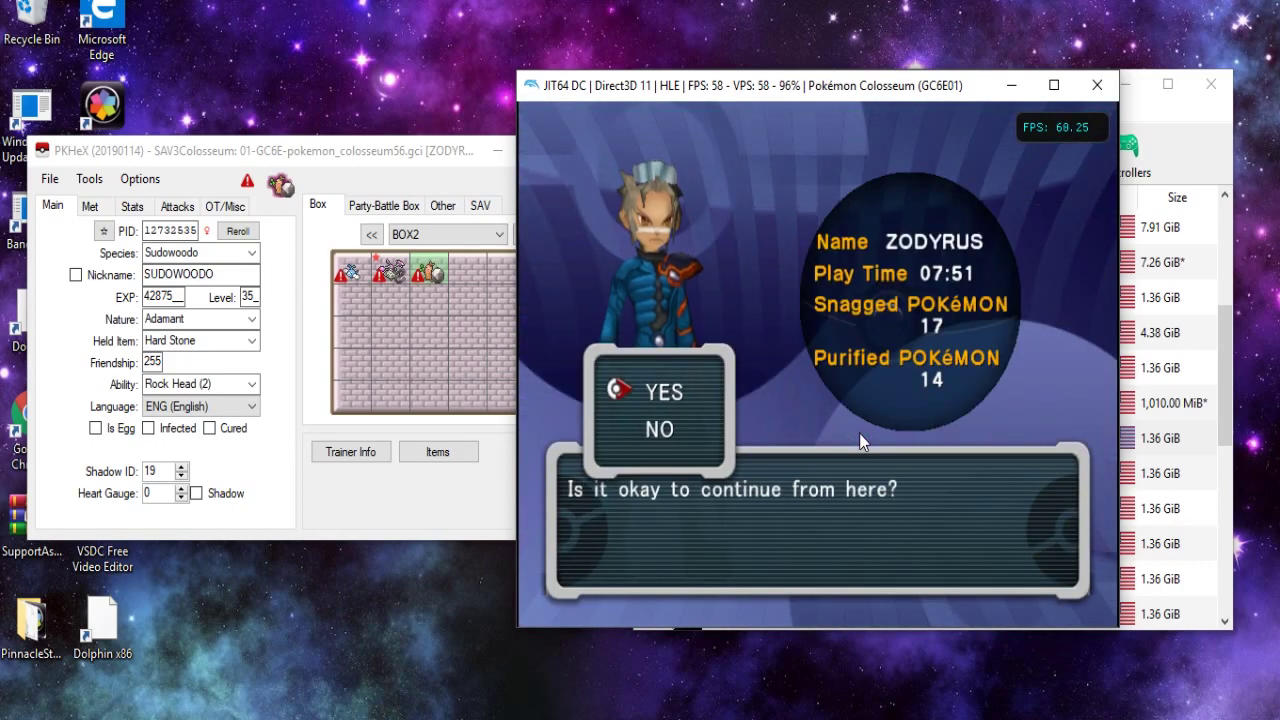
key("Return")
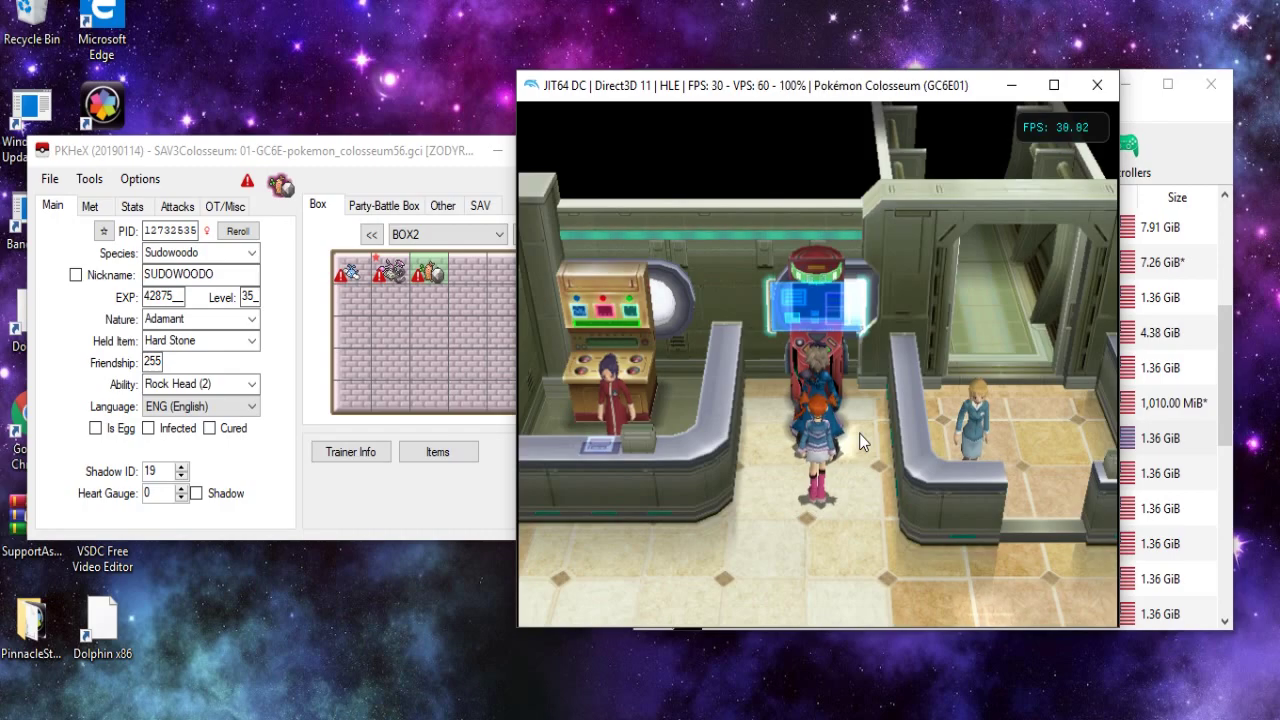
- Open Pokémon Storage on the in-game PC and go to Hitmontop in BOX2
key("Return")
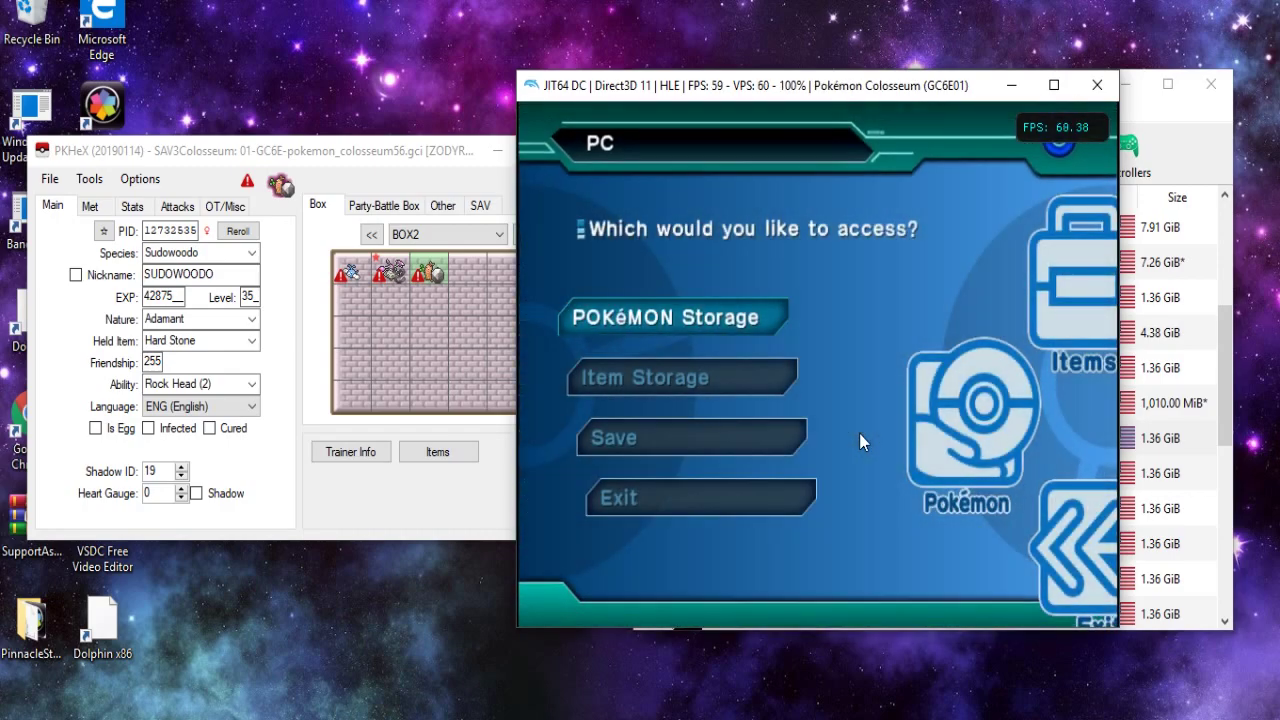
key("Return")
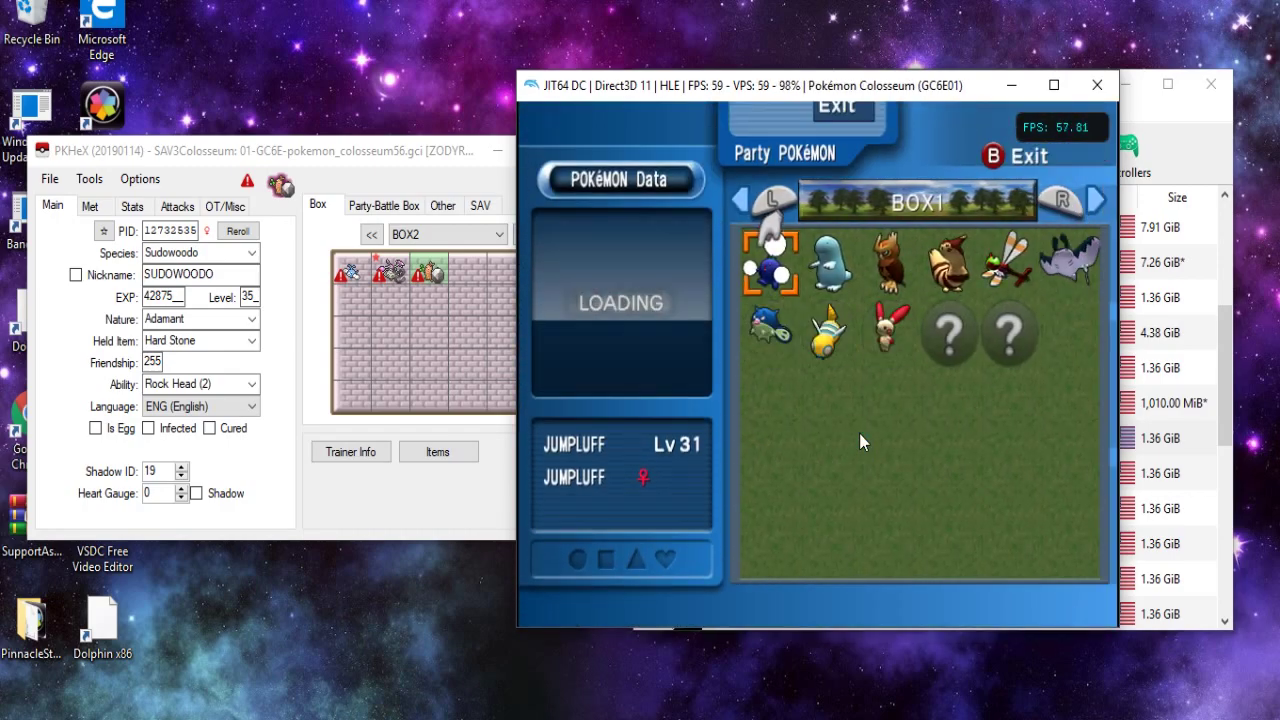
key("w")
key("Left")
key("Left")
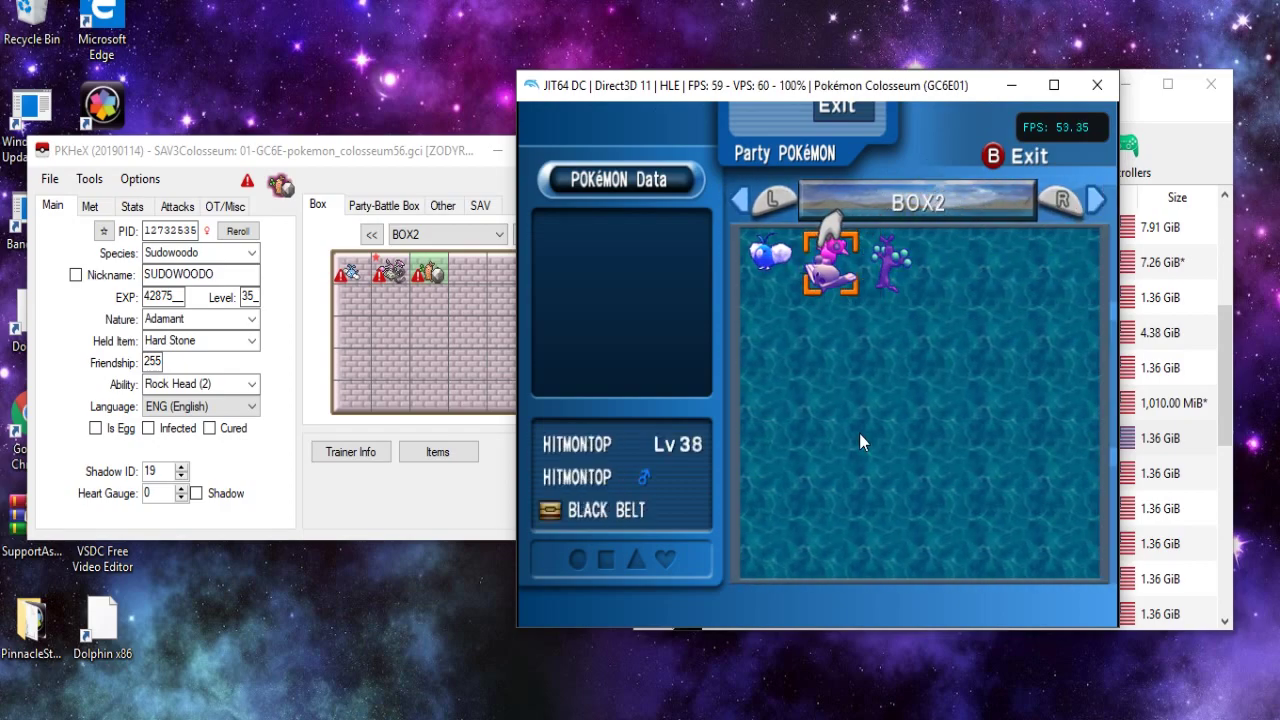
- Open Hitmontop's summary and look through its info, moves and ribbons pages
key("Return")
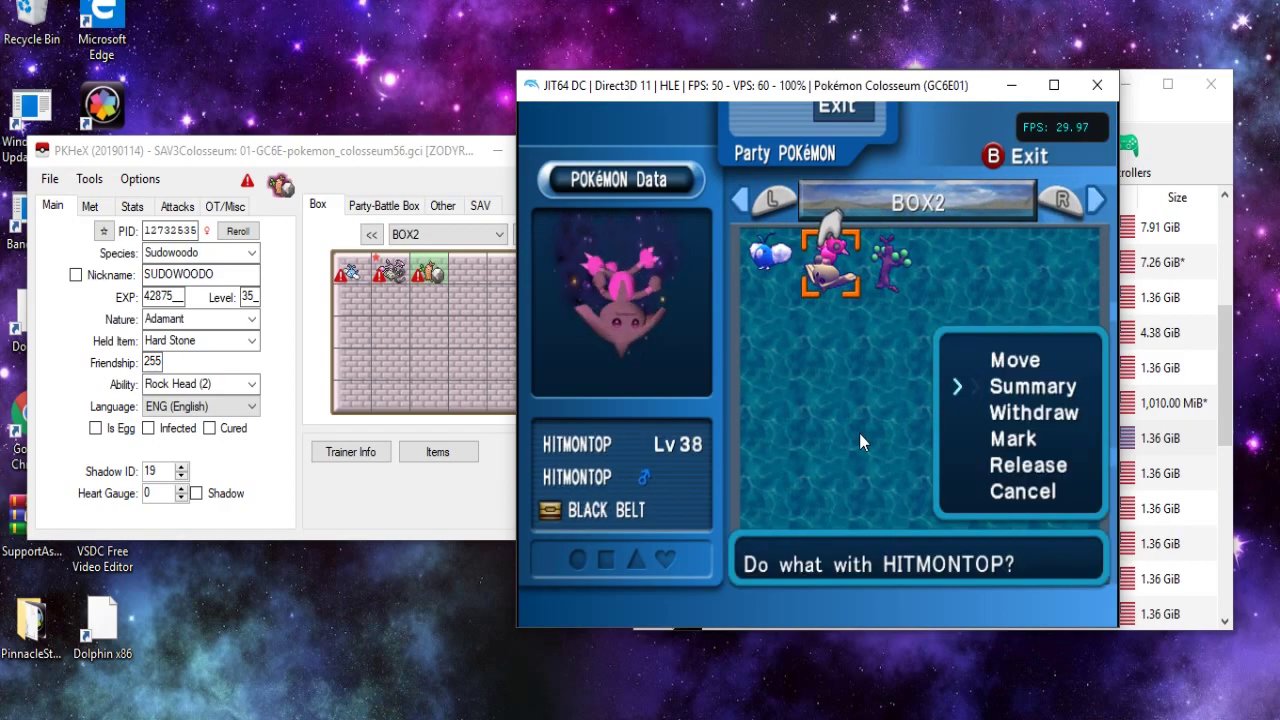
key("Return")
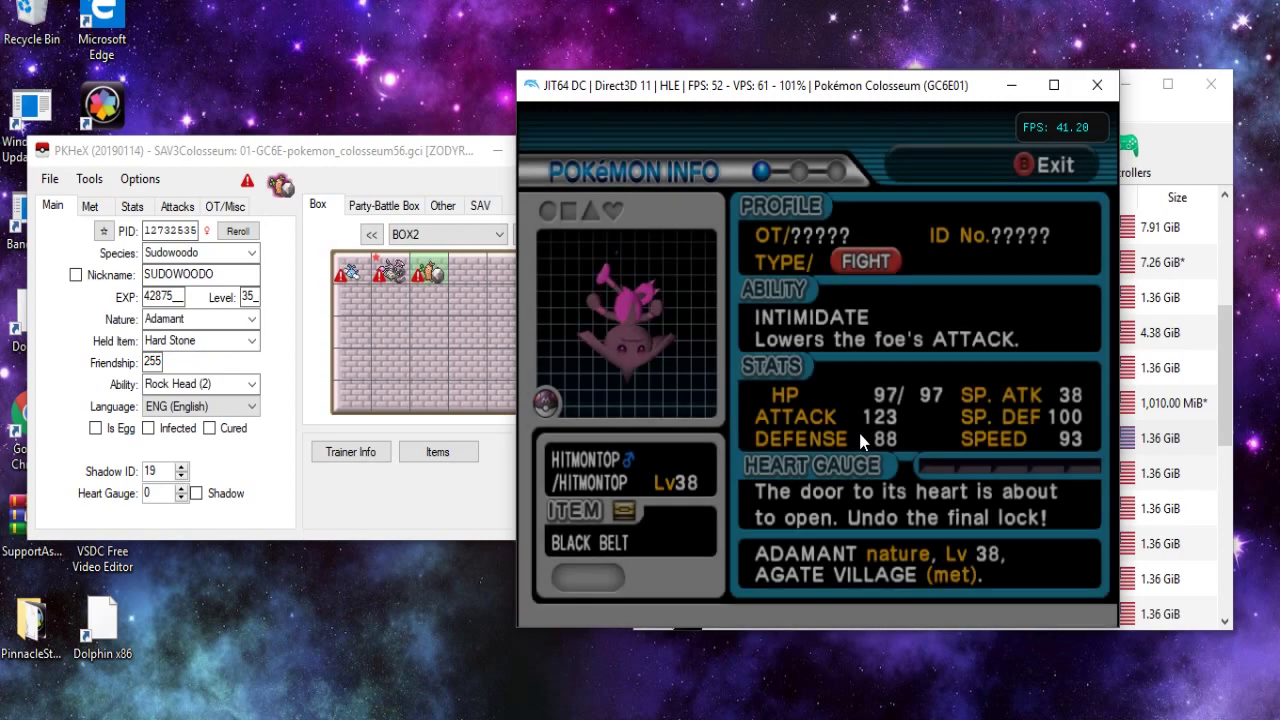
key("Right")
key("Right")
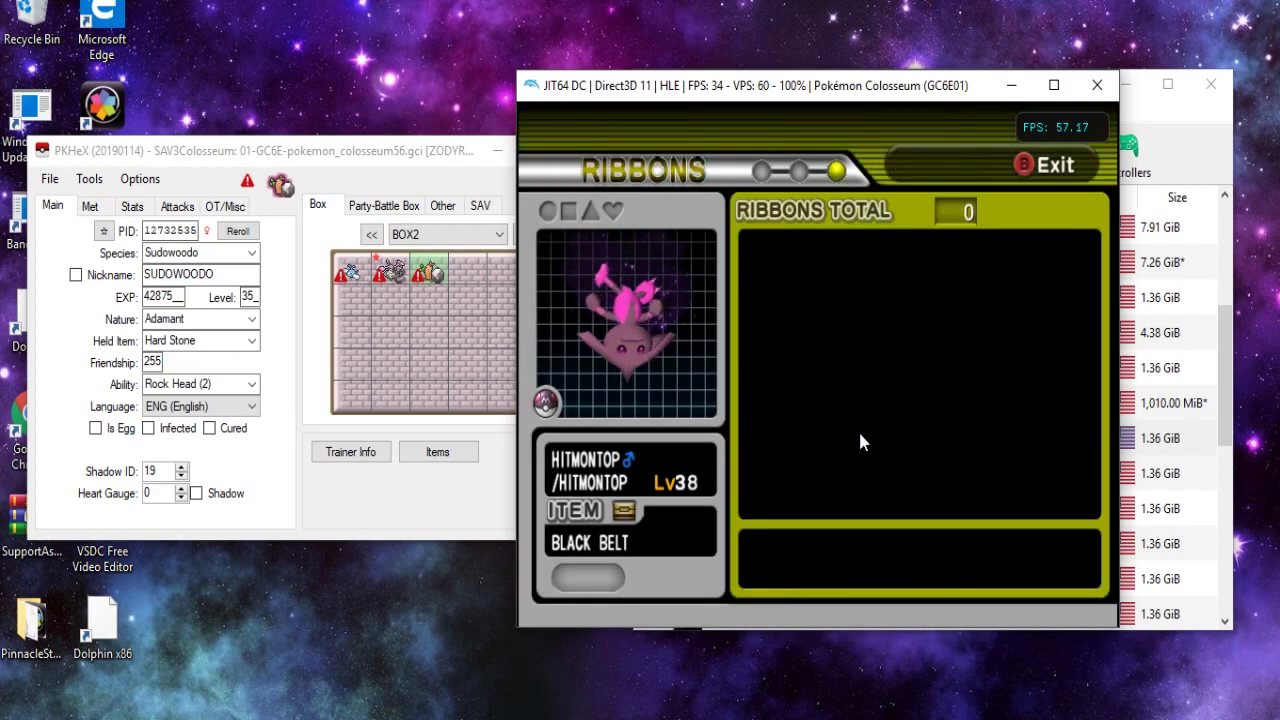
key("Right")
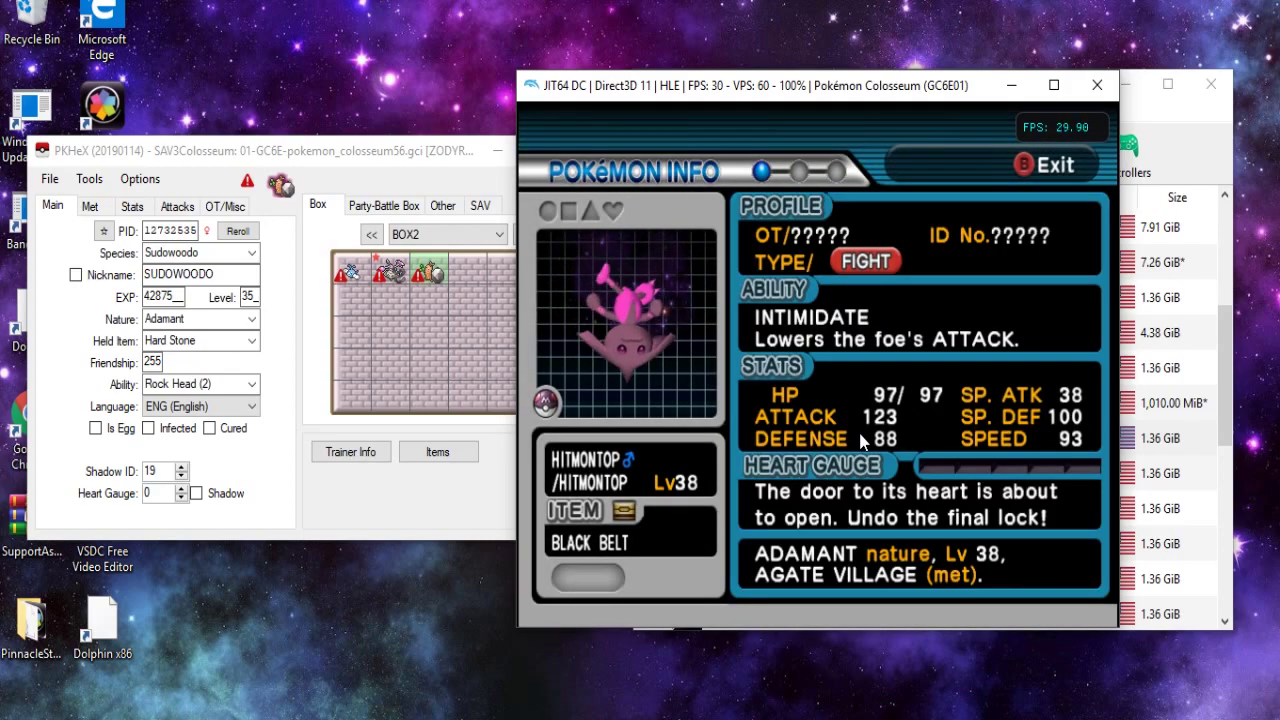
- Check Sudowoodo's info and learned moves, and compare its info page with Hitmontop's
key("Down")
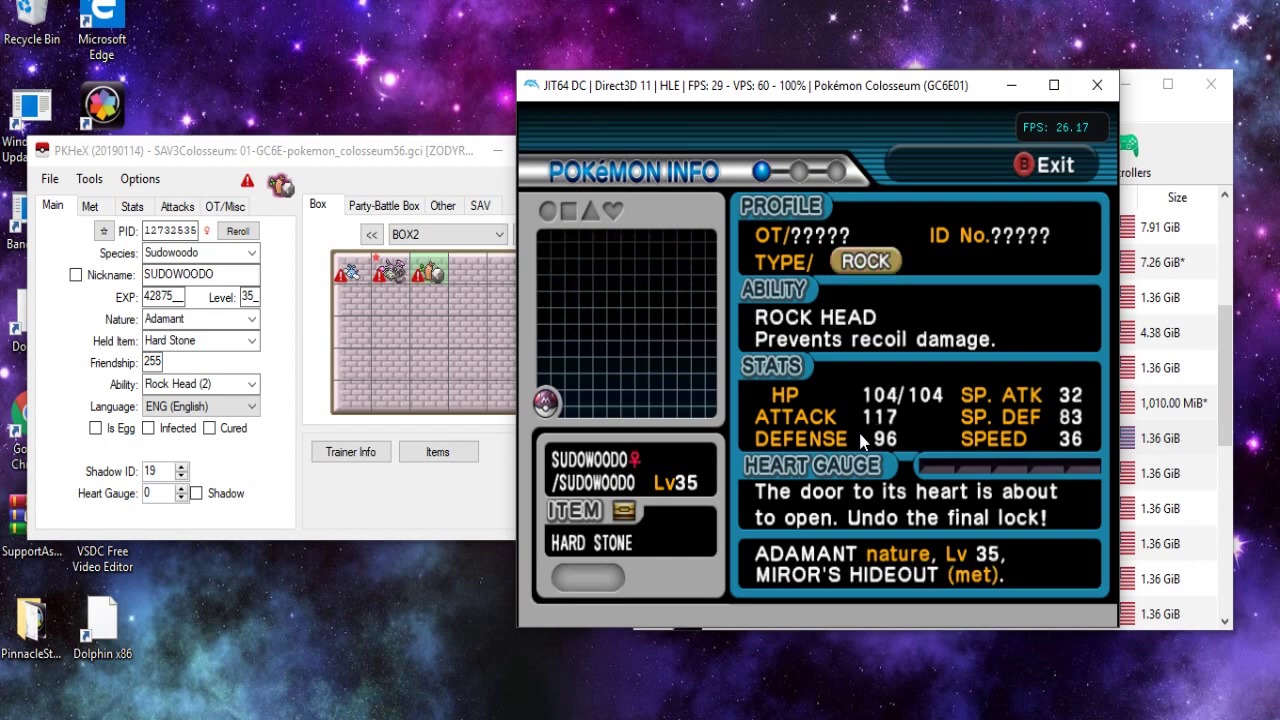
key("Right")
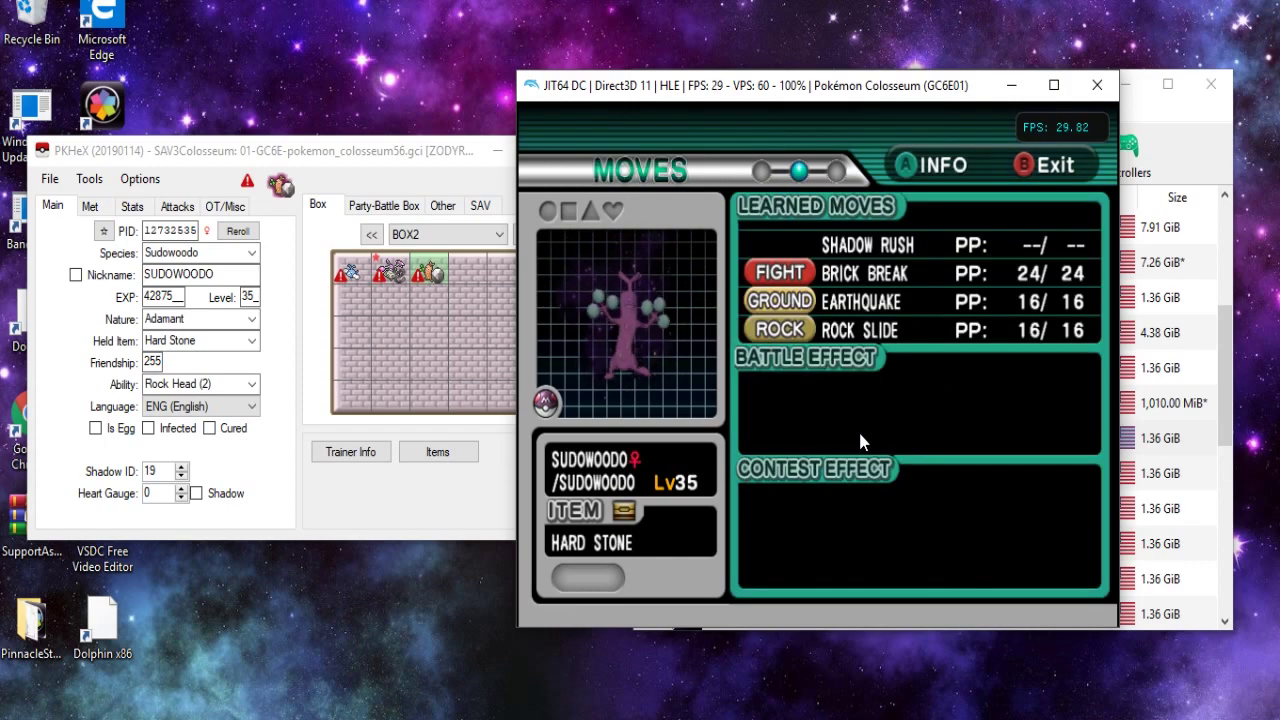
key("Left")
key("Up")
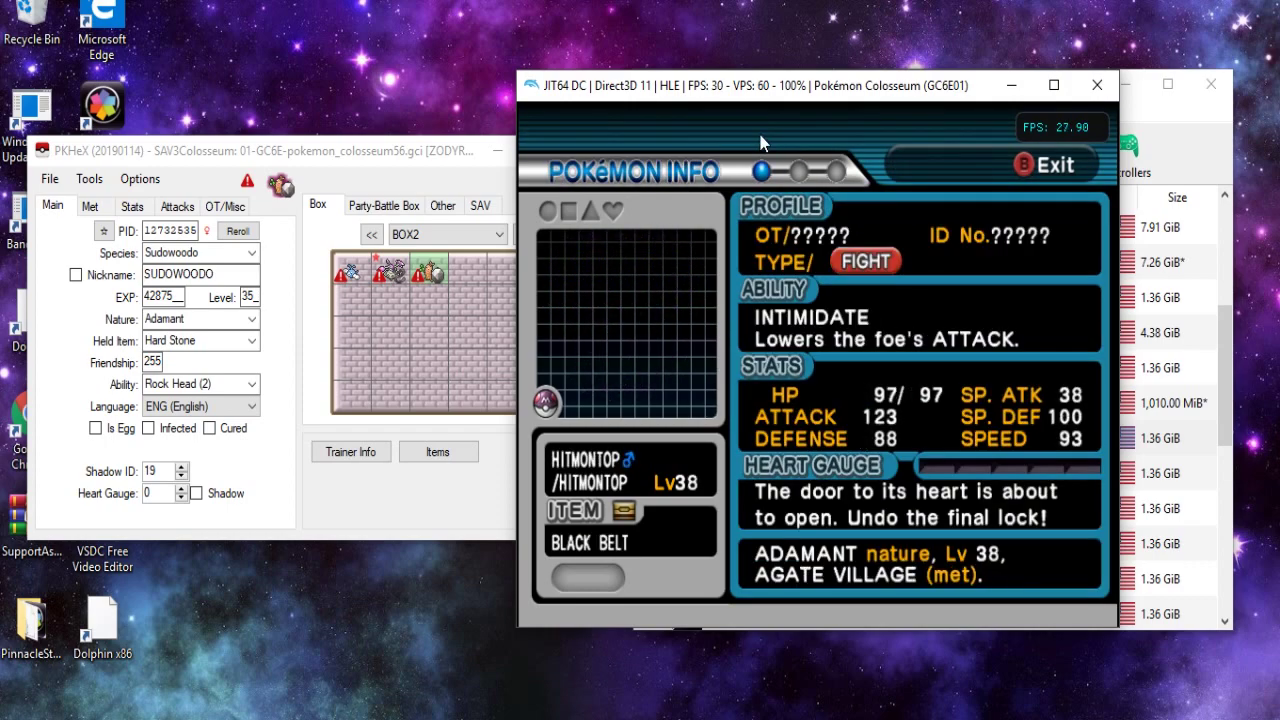
key("Up")
key("Down")
key("Down")
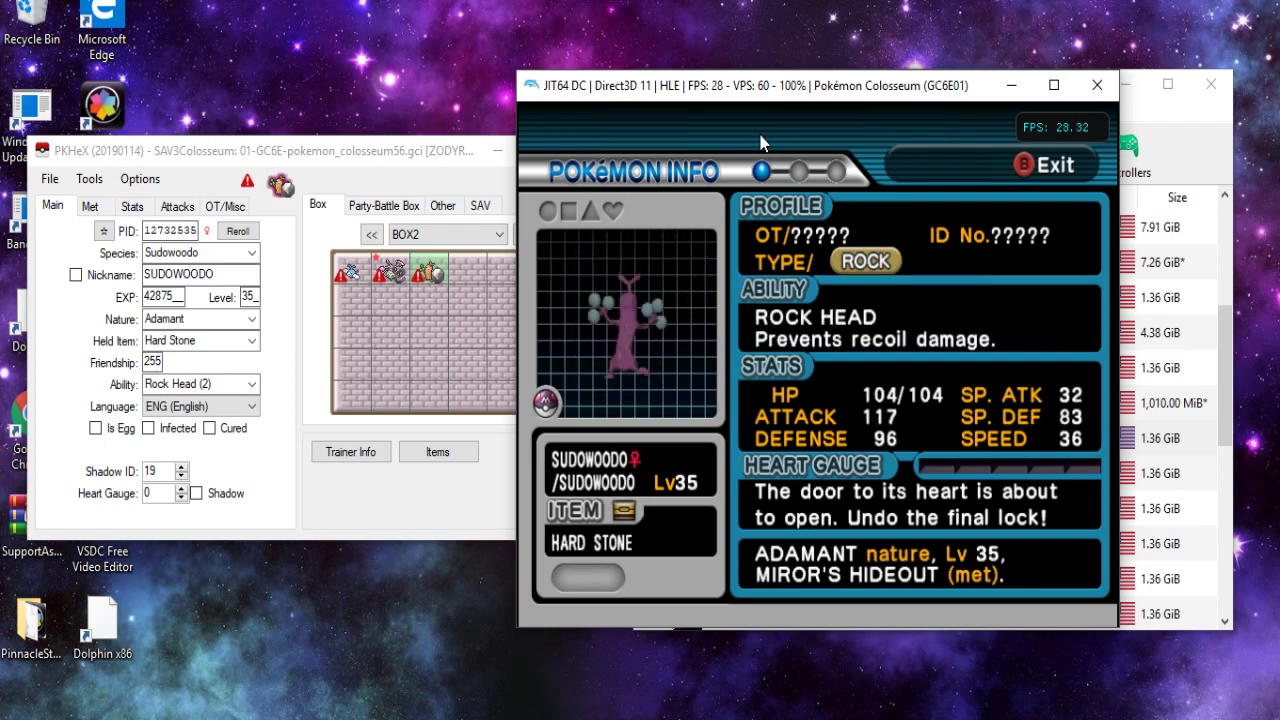
- Check Hitmontop's learned moves and leave the summary for BOX2
key("Down")
key("Right")
key("Up")
key("Up")
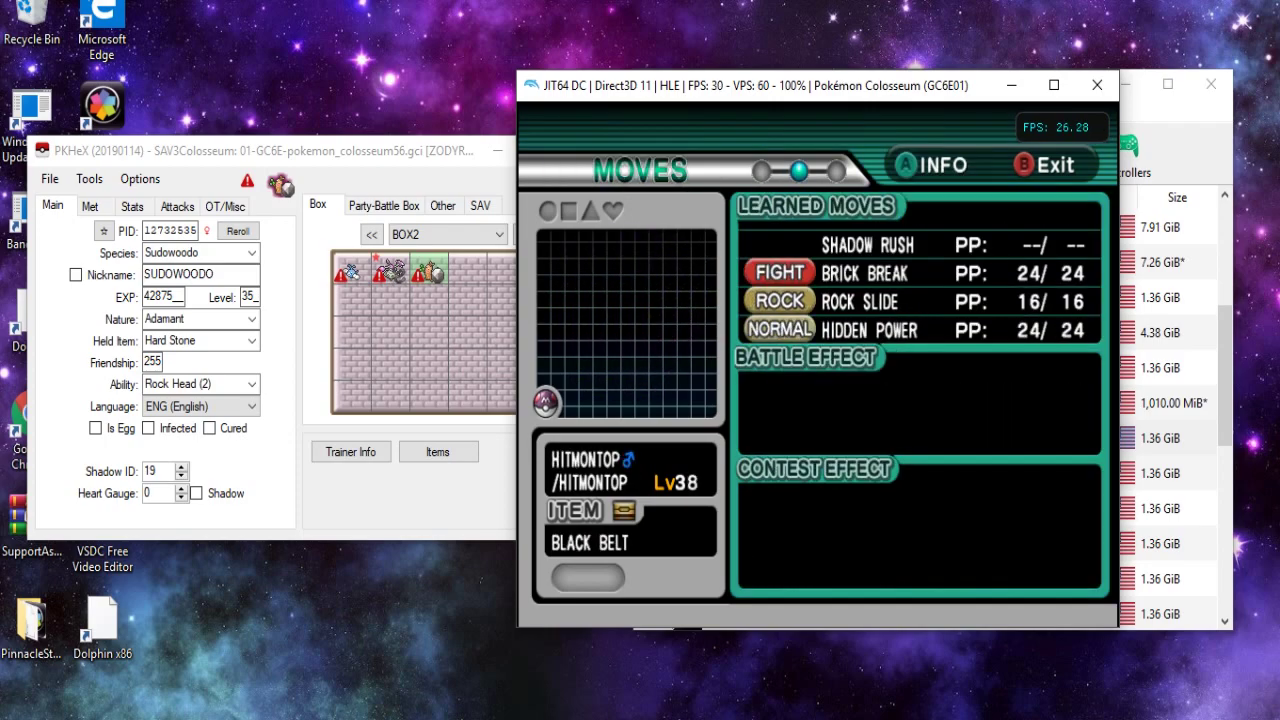
key("Up")
key("z")
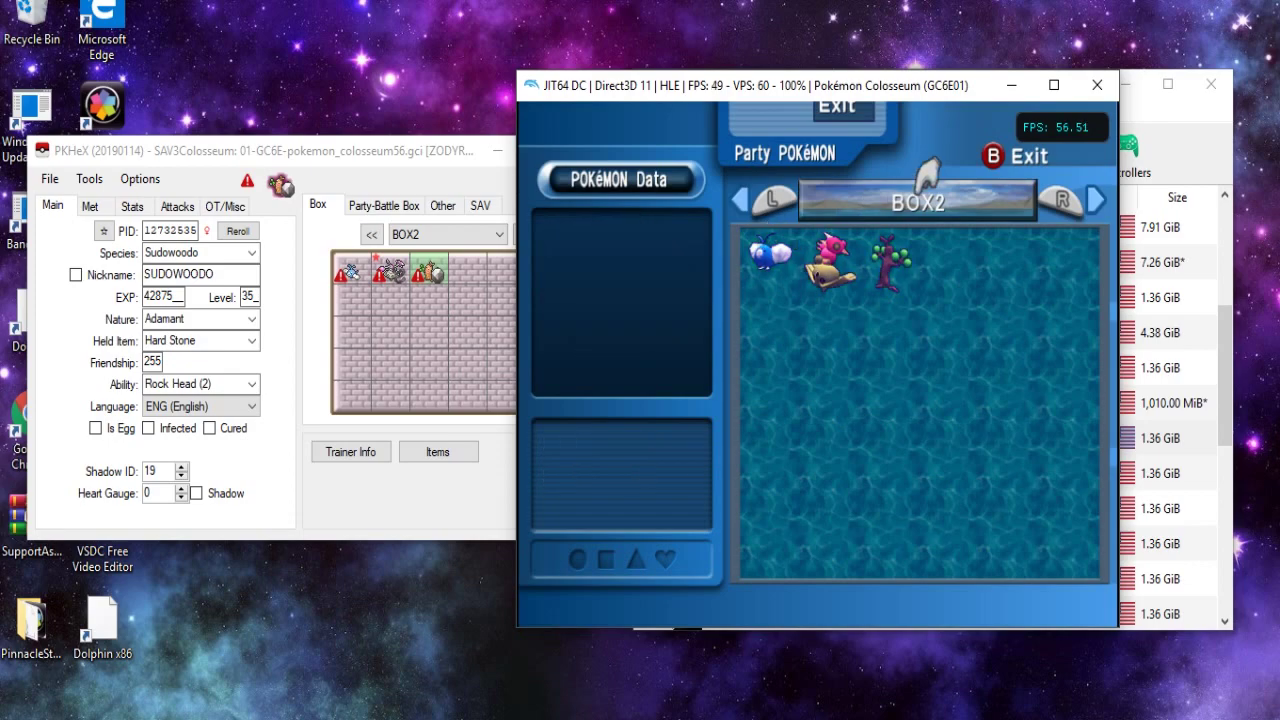
- Exit Pokémon Storage and leave the in-game PC
key("z")
key("z")
key("Up")
key("Up")
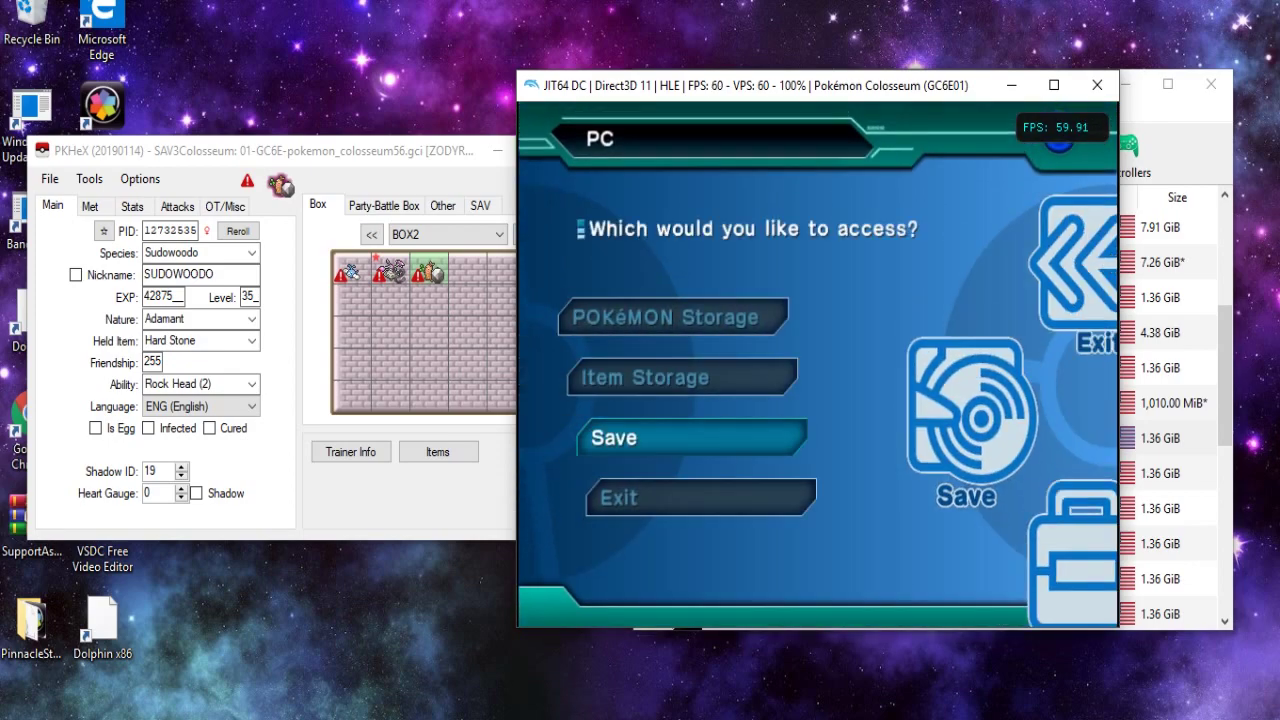
key("z")
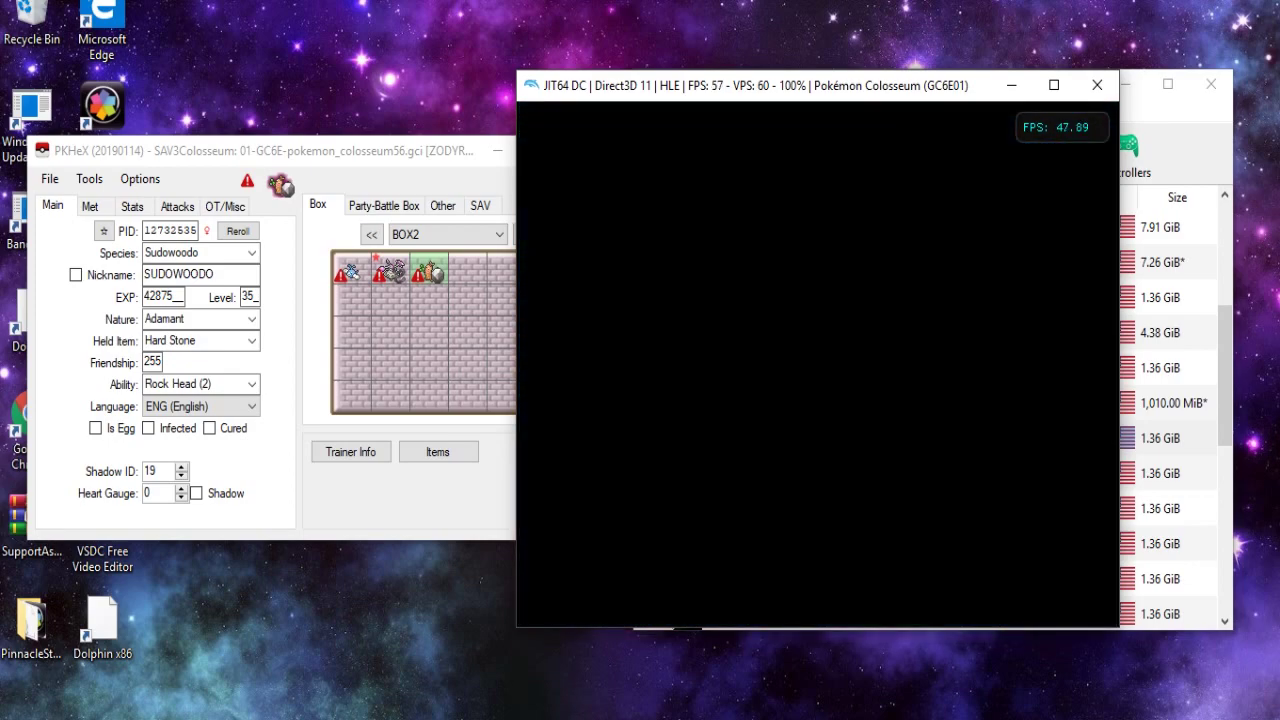
- Open the in-game bag and browse the Items pocket down to Full Restore to check its quantity
key("Return")
key("Down")
key("z")
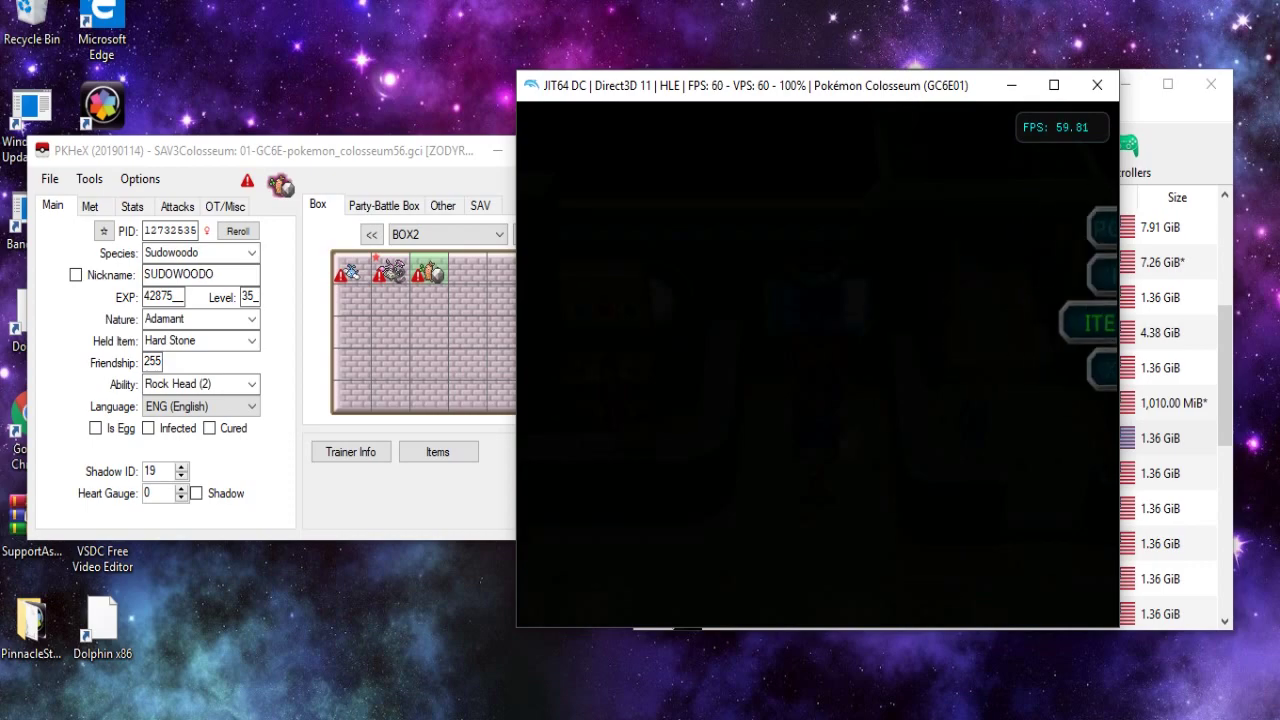
key("Down")
key("Down")
key("Down")
key("Down")
key("Down")
key("Down")
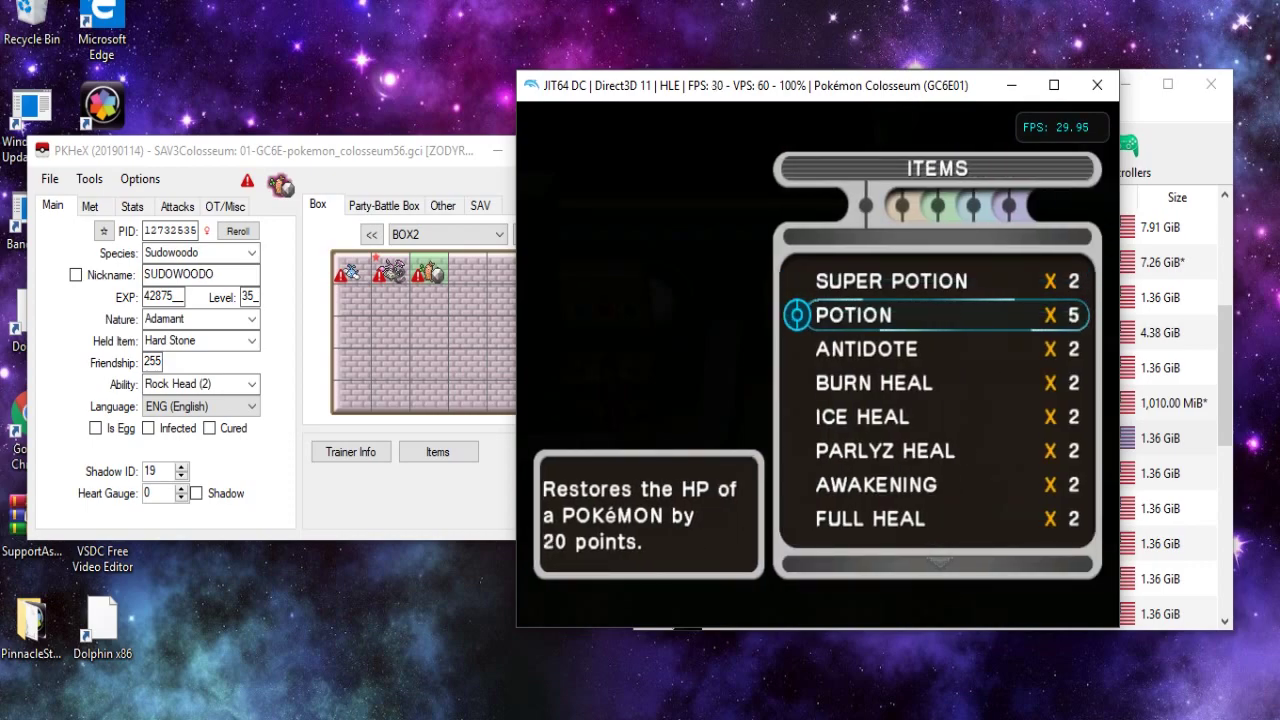
key("Down")
key("Down")
key("Down")
key("Down")
key("Down")
key("Down")
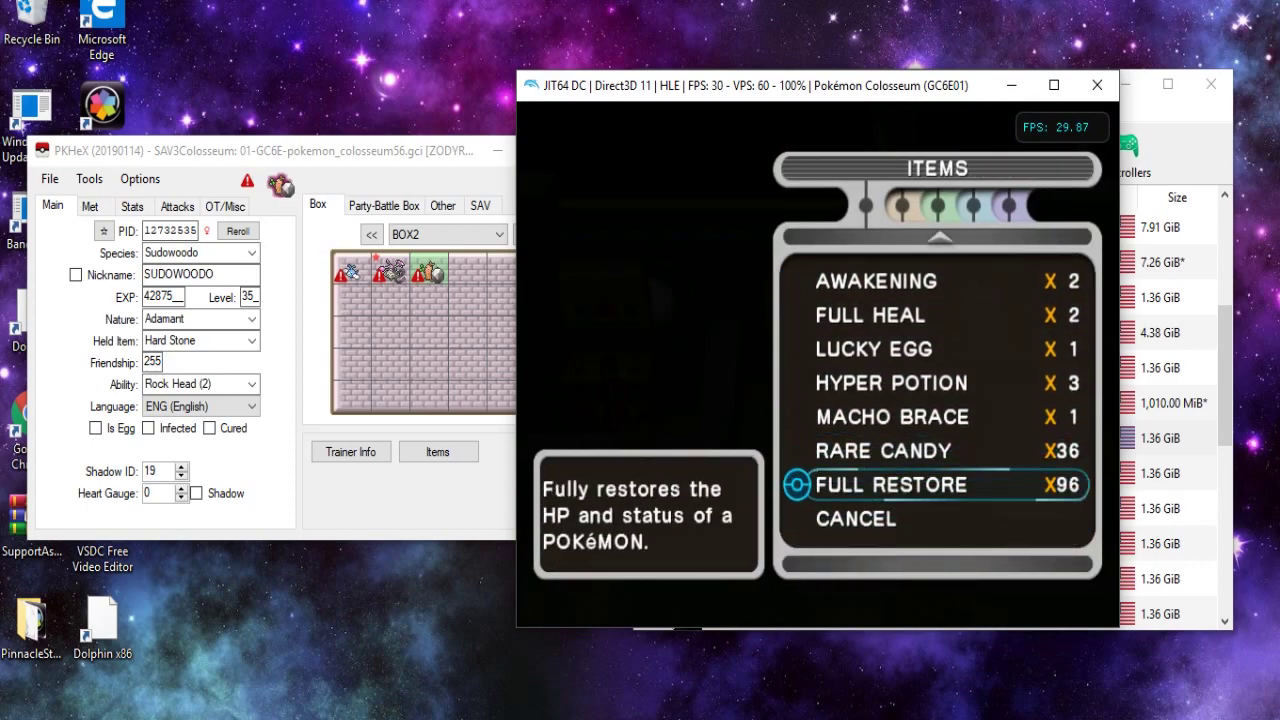
- Browse the Berries pocket from Cheri Berry to Starf Berry to check the quantities, and close the bag
key("Right")
key("Right")
key("Right")
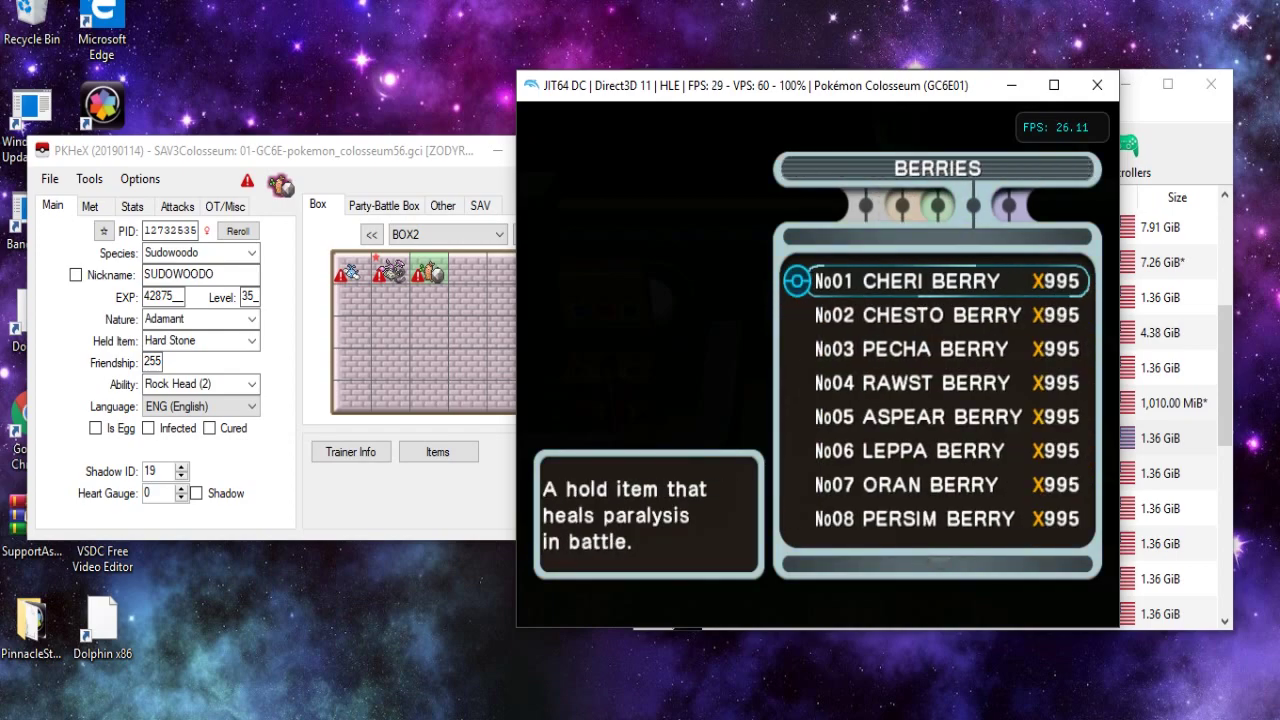
key("Down")
key("Down")
key("Down")
key("Down")
key("Down")
key("Down")
key("Down")
key("Down")
key("Down")
key("Down")
key("Down")
key("Down")
key("Down")
key("Down")
key("Down")
key("Down")
key("Down")
key("Down")
key("Down")
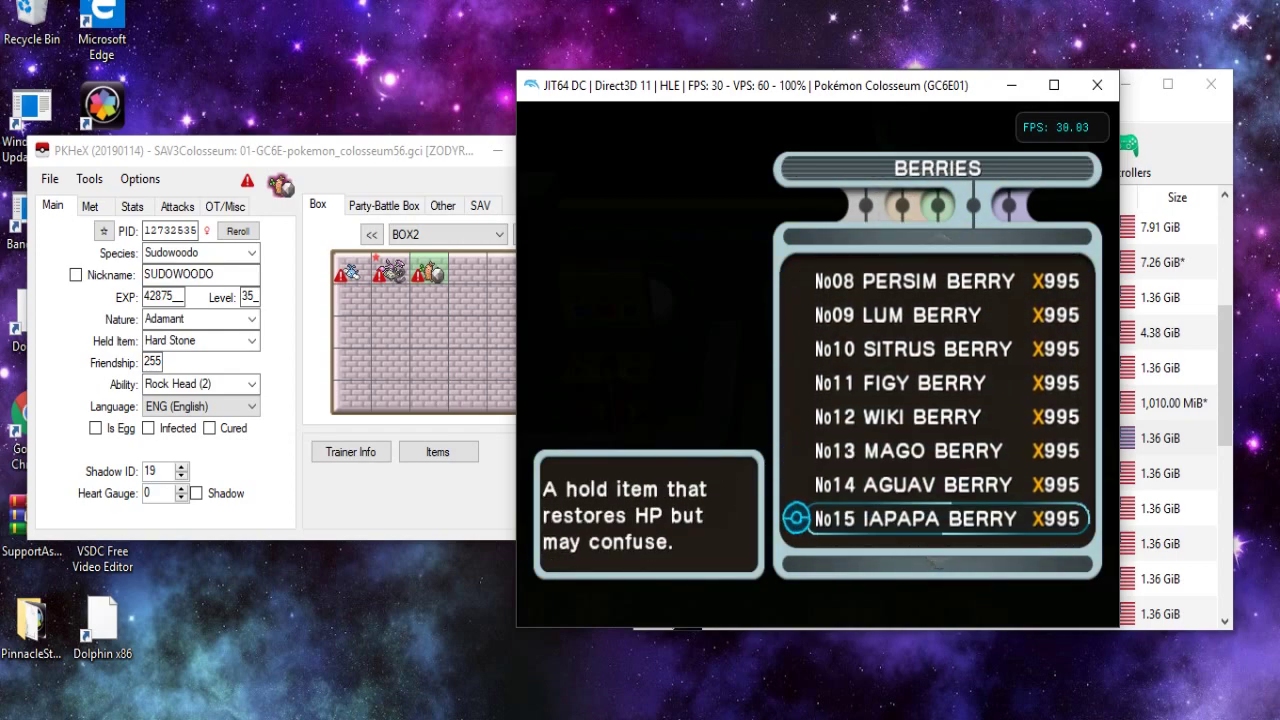
key("Down")
key("Down")
key("Down")
key("Down")
key("Down")
key("Down")
key("Down")
key("Down")
key("Down")
key("Down")
key("Down")
key("Down")
key("Down")
key("Down")
key("Down")
key("Down")
key("Down")
key("Down")
key("Down")
key("Down")
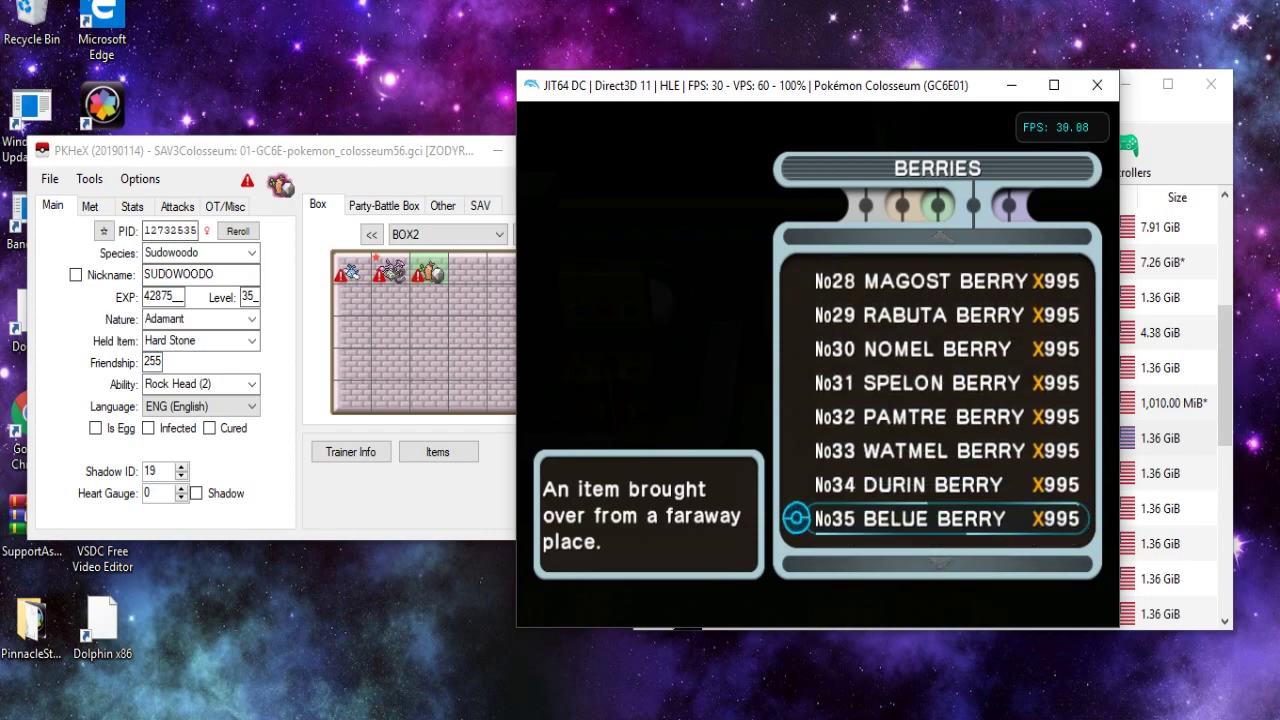
key("Down")
key("Down")
key("Down")
key("Up")
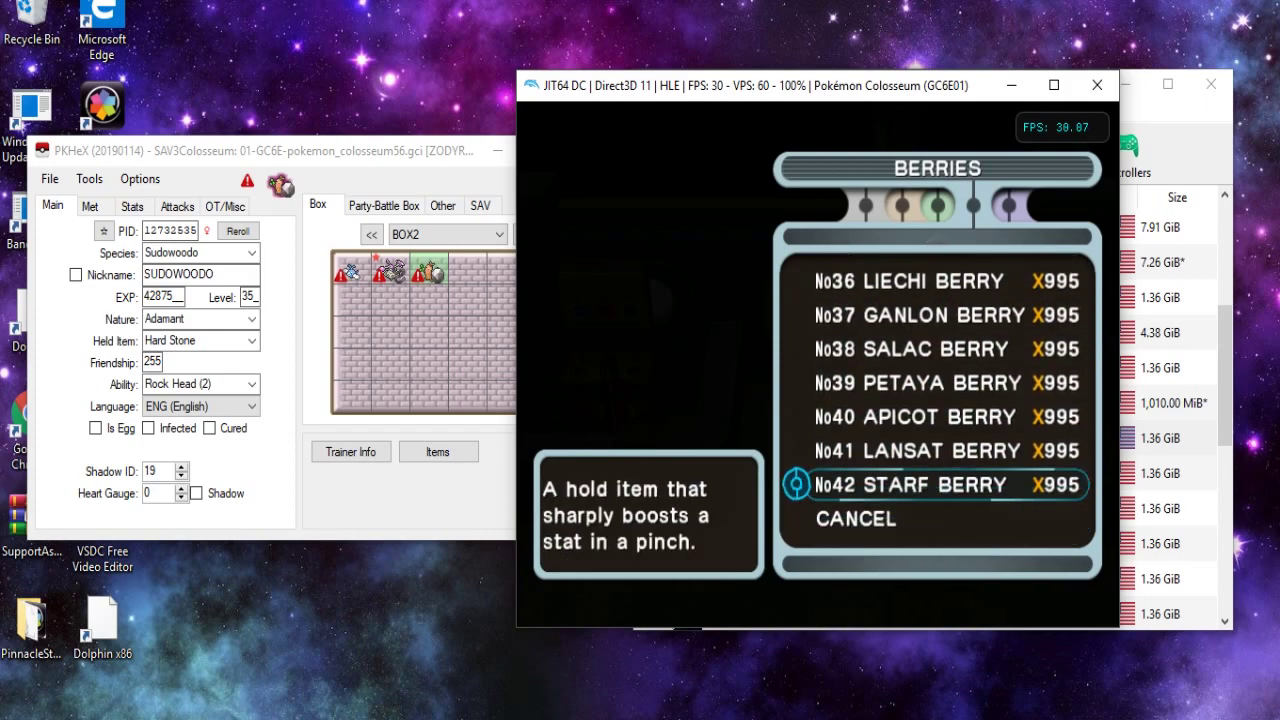
key("z")
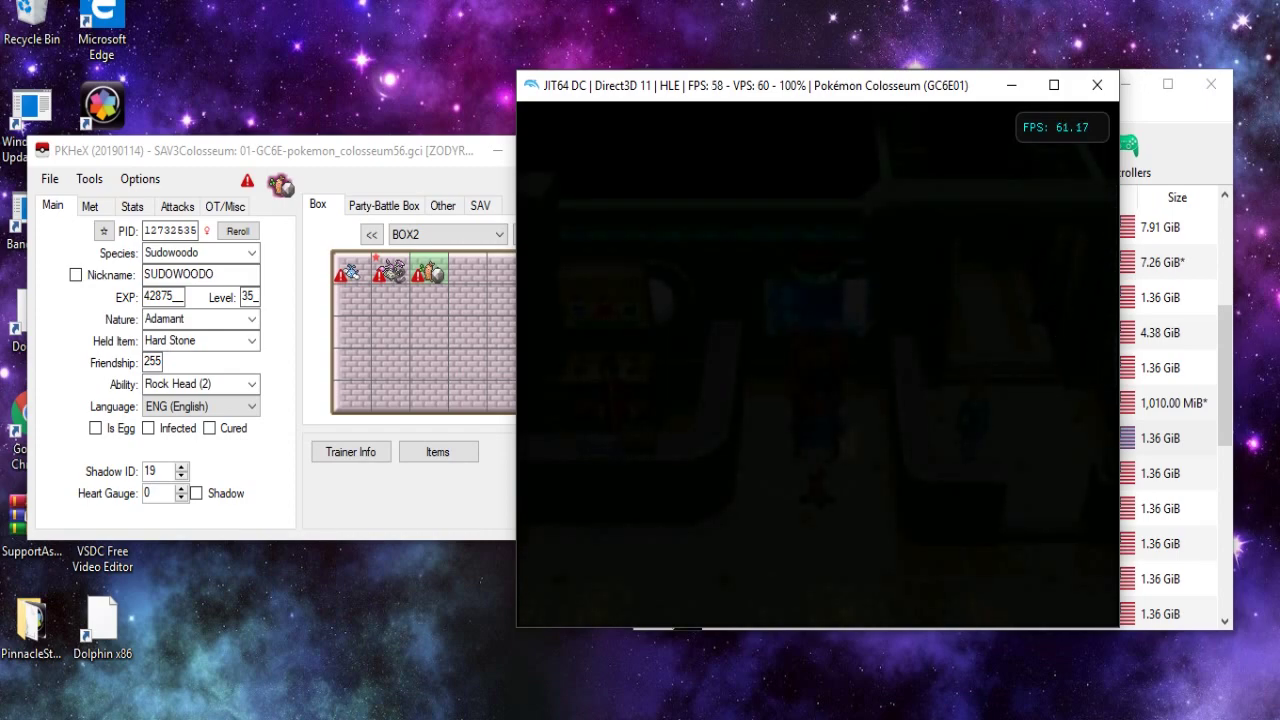